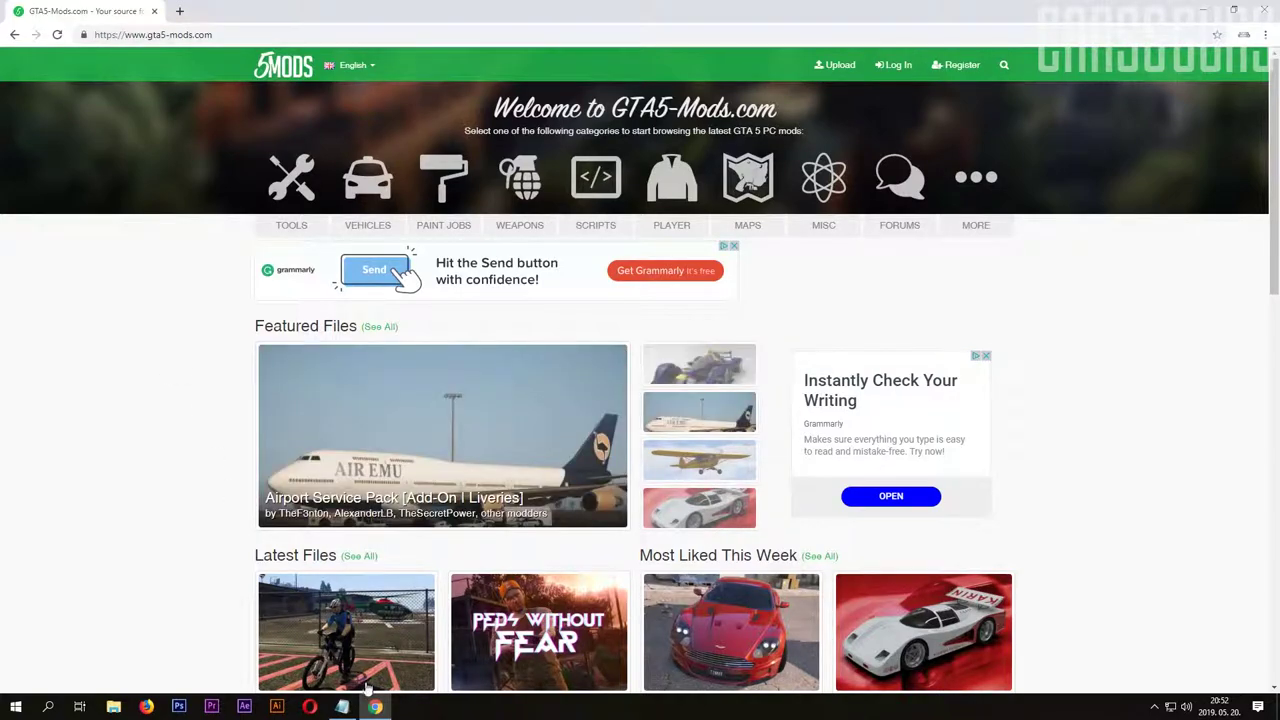
Add 'Menyoo' on a new line below OpenIV in the GTAV Mod list notes
{"action": "left_click", "coordinate": [342, 707]}
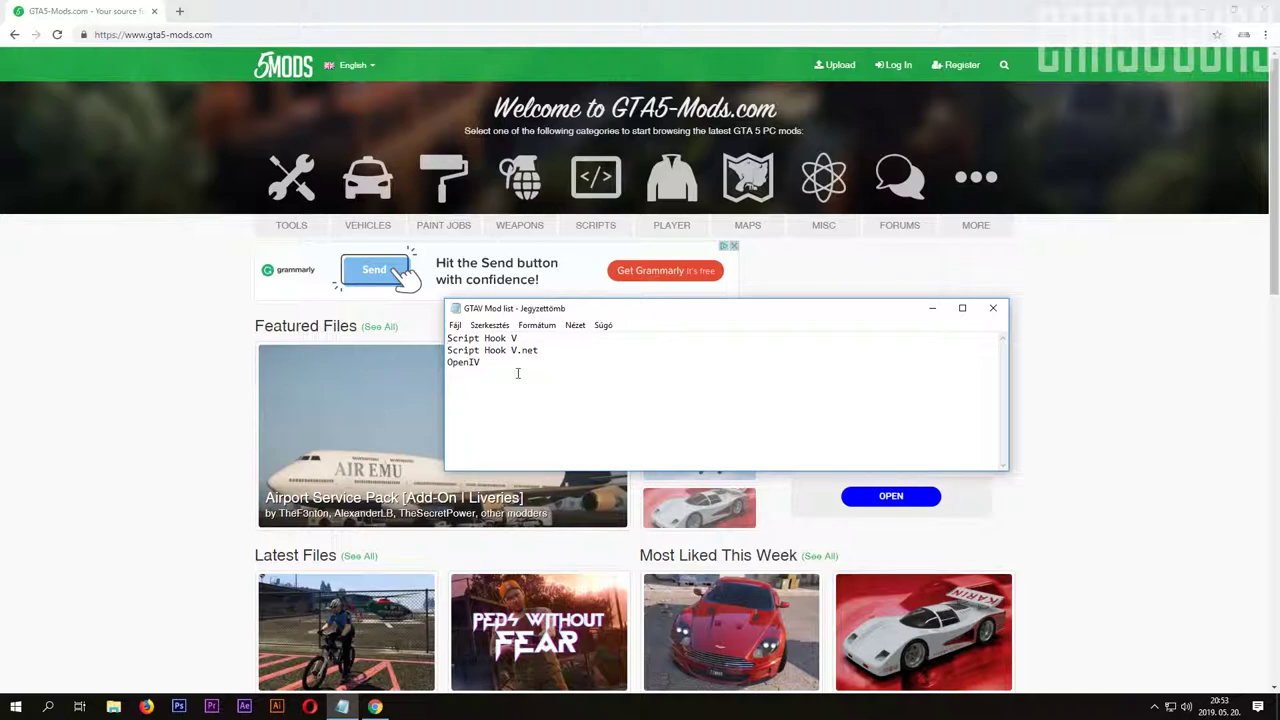
{"action": "mouse_move", "coordinate": [485, 339]}
{"action": "left_mouse_down"}
{"action": "mouse_move", "coordinate": [520, 339]}
{"action": "mouse_move", "coordinate": [487, 351]}
{"action": "mouse_move", "coordinate": [539, 351]}
{"action": "left_mouse_up"}
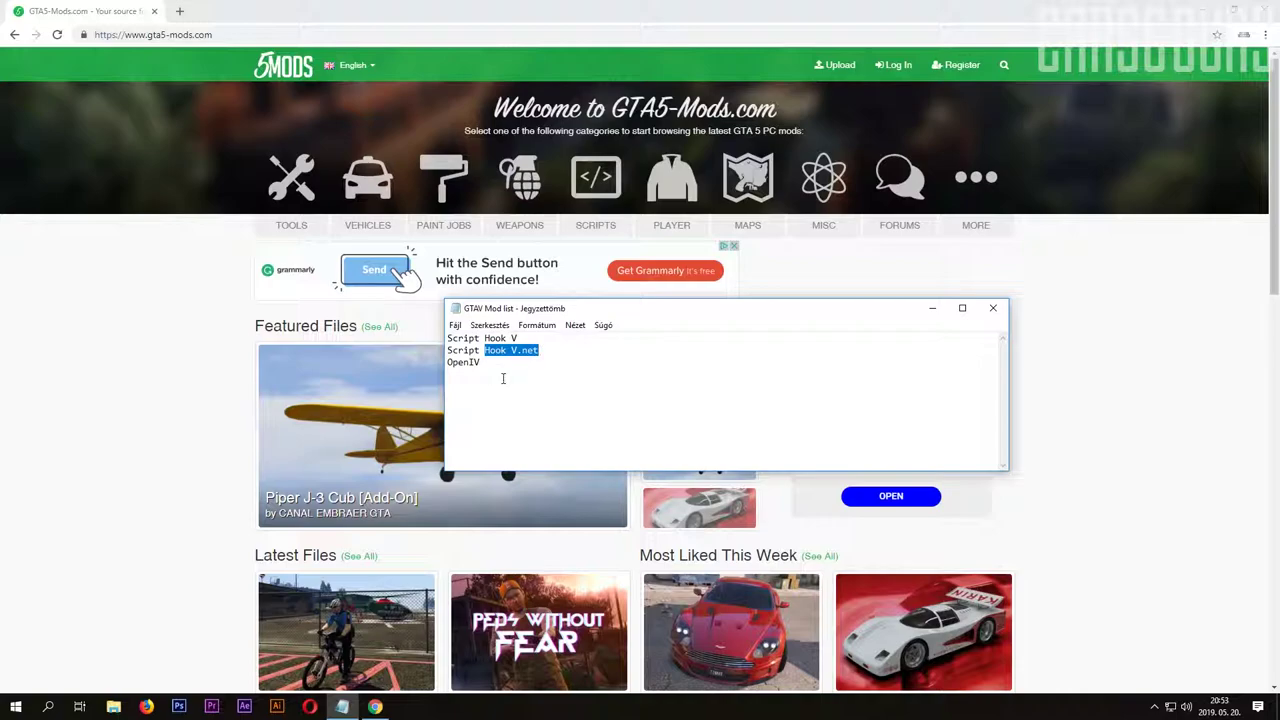
{"action": "left_click_drag", "start_coordinate": [448, 363], "coordinate": [480, 362]}
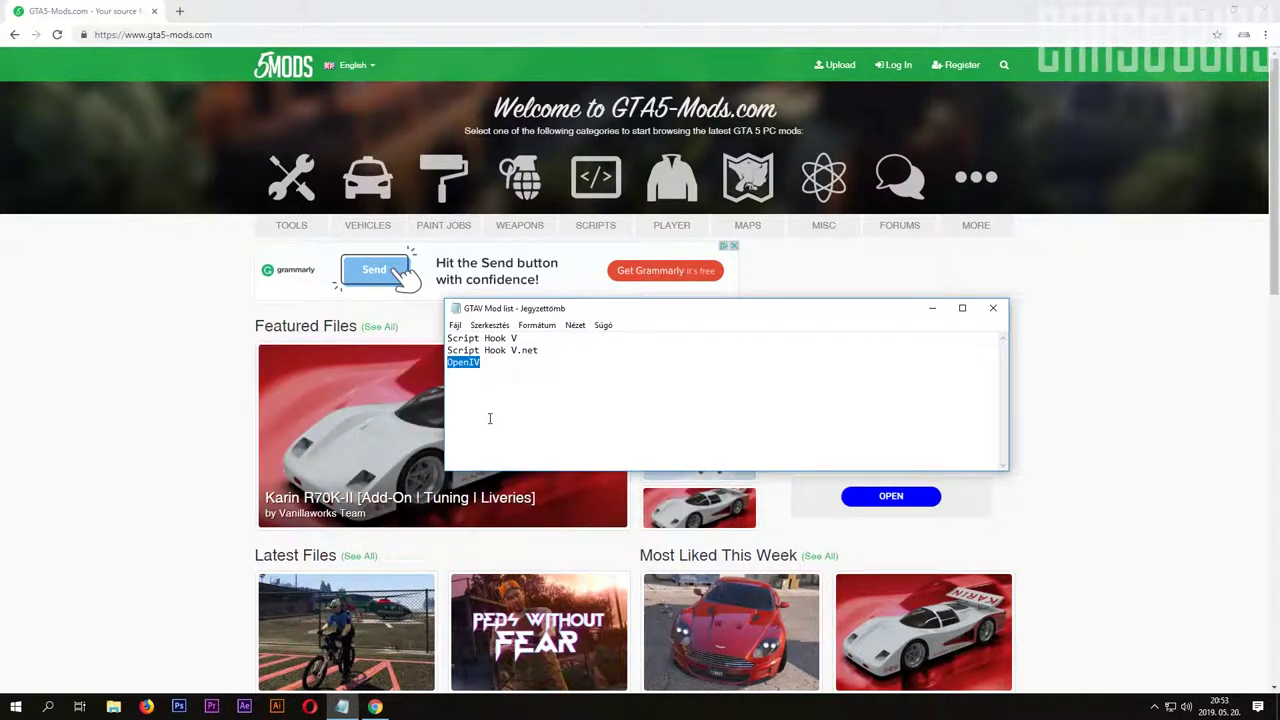
{"action": "left_click", "coordinate": [548, 386]}
{"action": "key", "text": "Return"}
{"action": "type", "text": "Meny"}
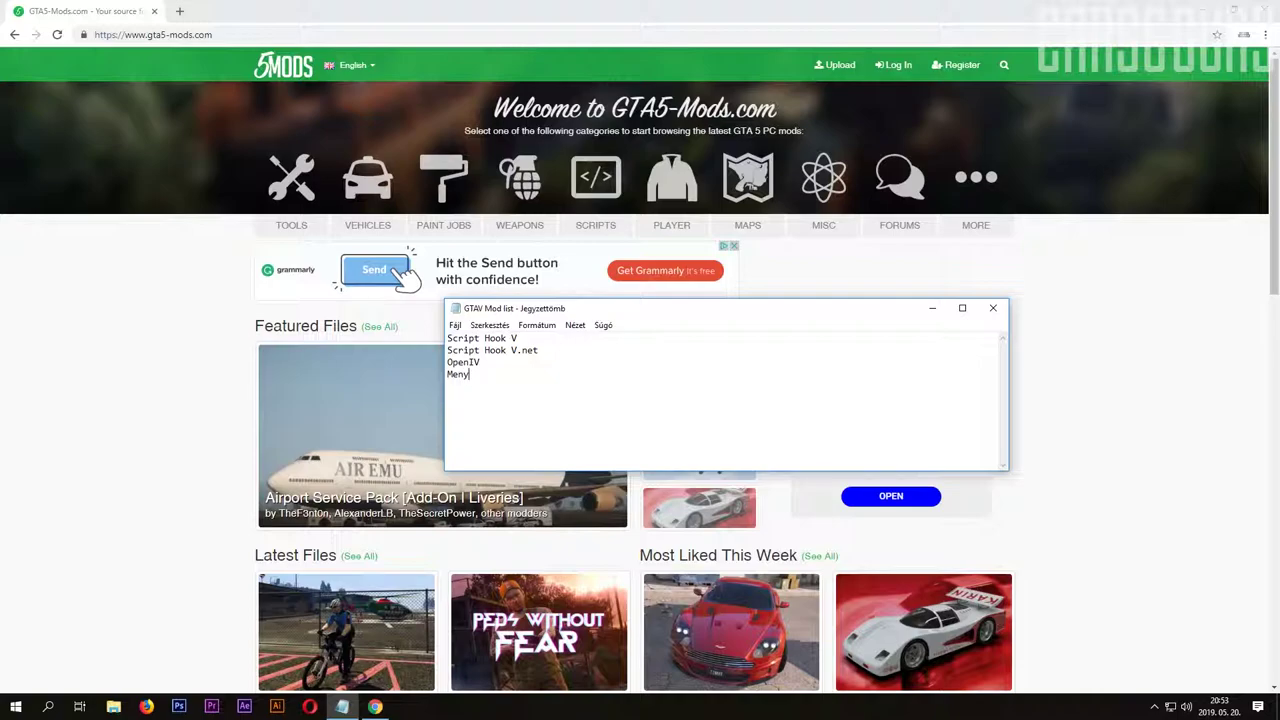
{"action": "type", "text": "oo"}
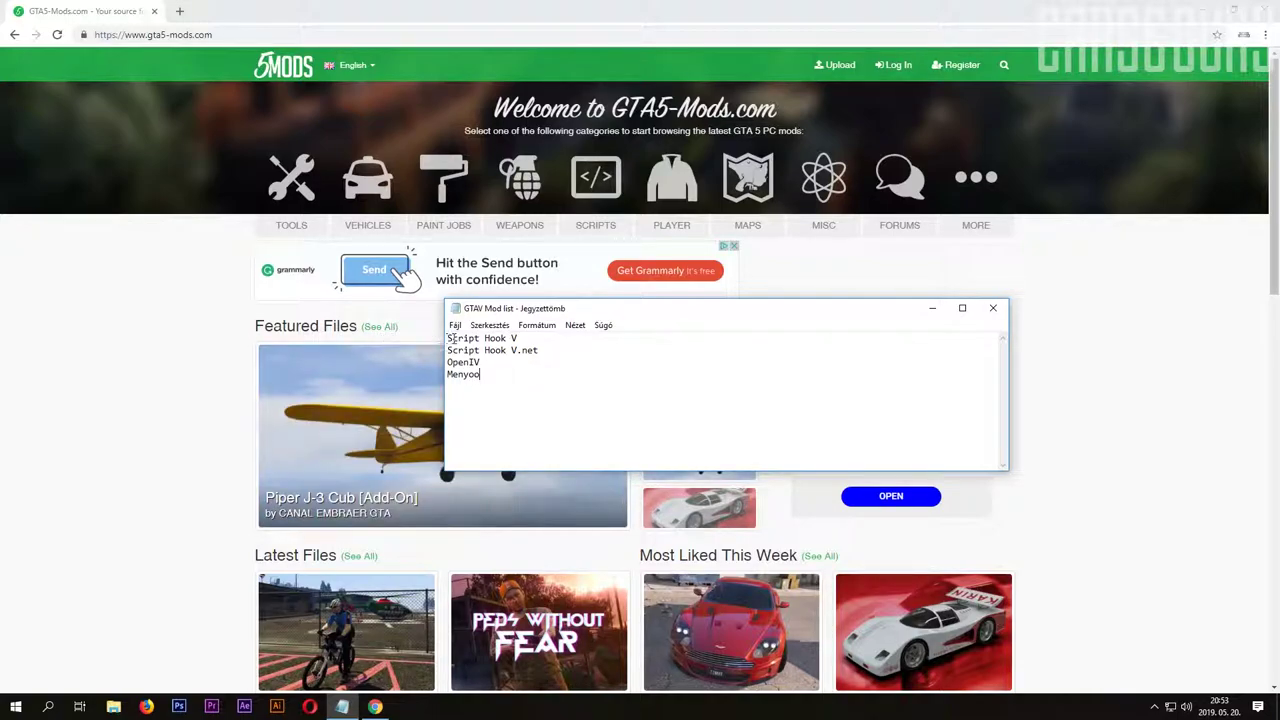
Open GTA5-Mods.com's Tools section and sort it by Most Downloaded
{"action": "left_click", "coordinate": [186, 323]}
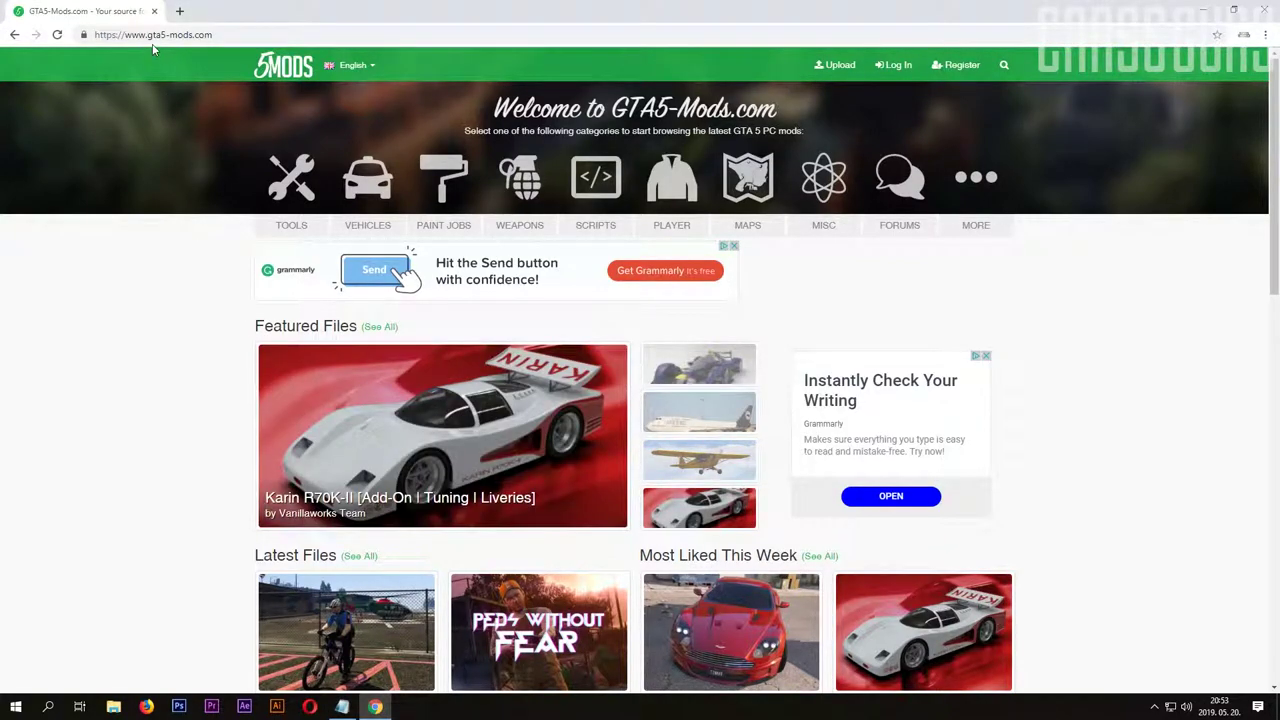
{"action": "left_click_drag", "start_coordinate": [140, 34], "coordinate": [216, 36]}
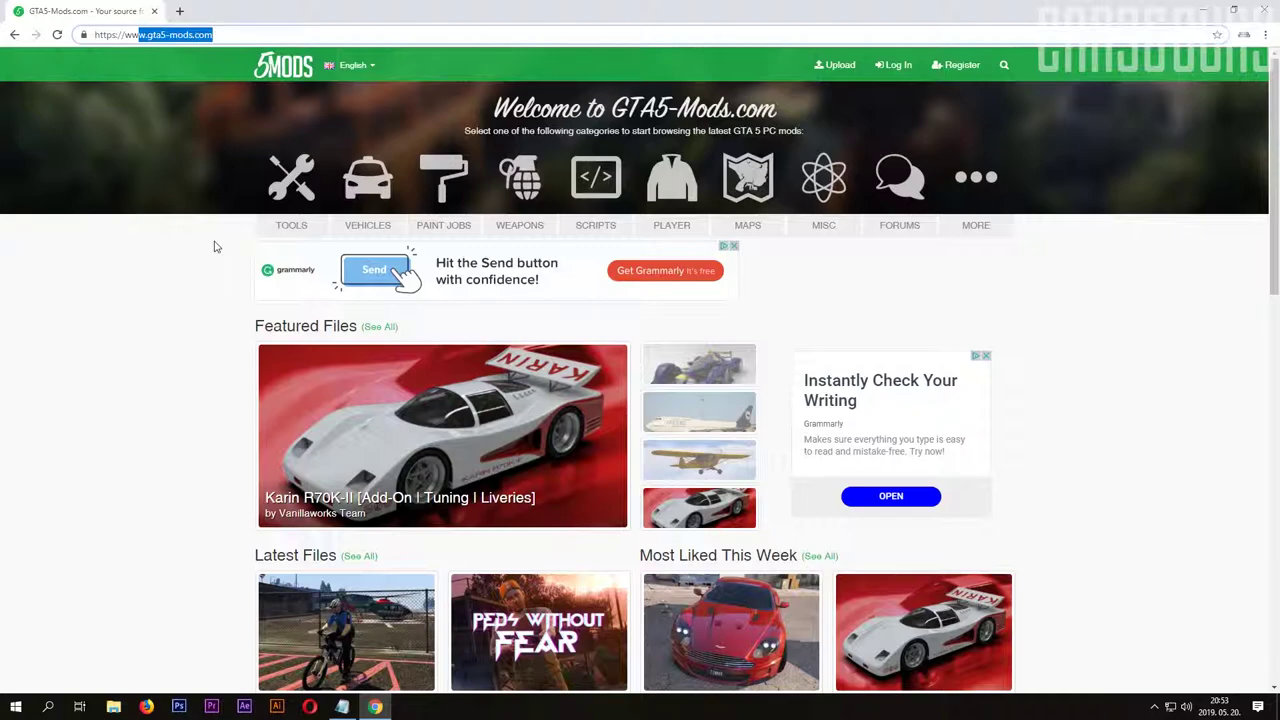
{"action": "left_click", "coordinate": [295, 227]}
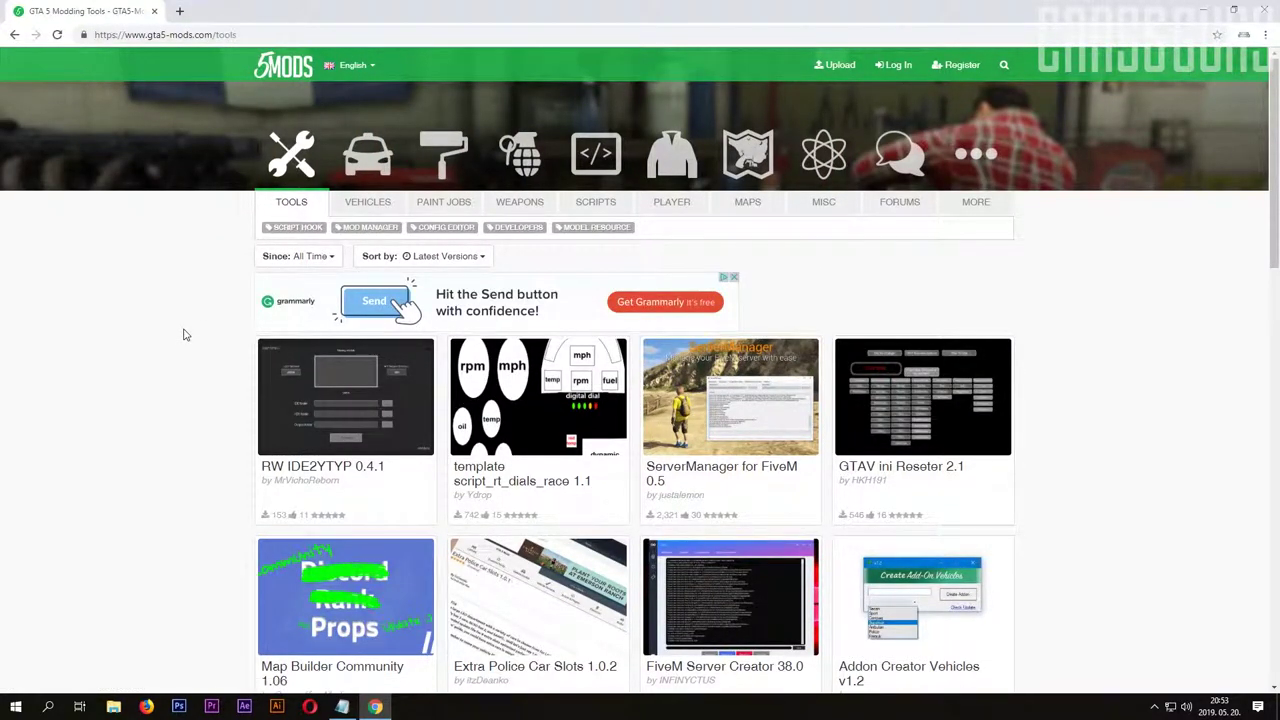
{"action": "scroll", "coordinate": [183, 334], "scroll_direction": "down", "scroll_amount": 1}
{"action": "scroll", "coordinate": [183, 334], "scroll_direction": "down", "scroll_amount": 2}
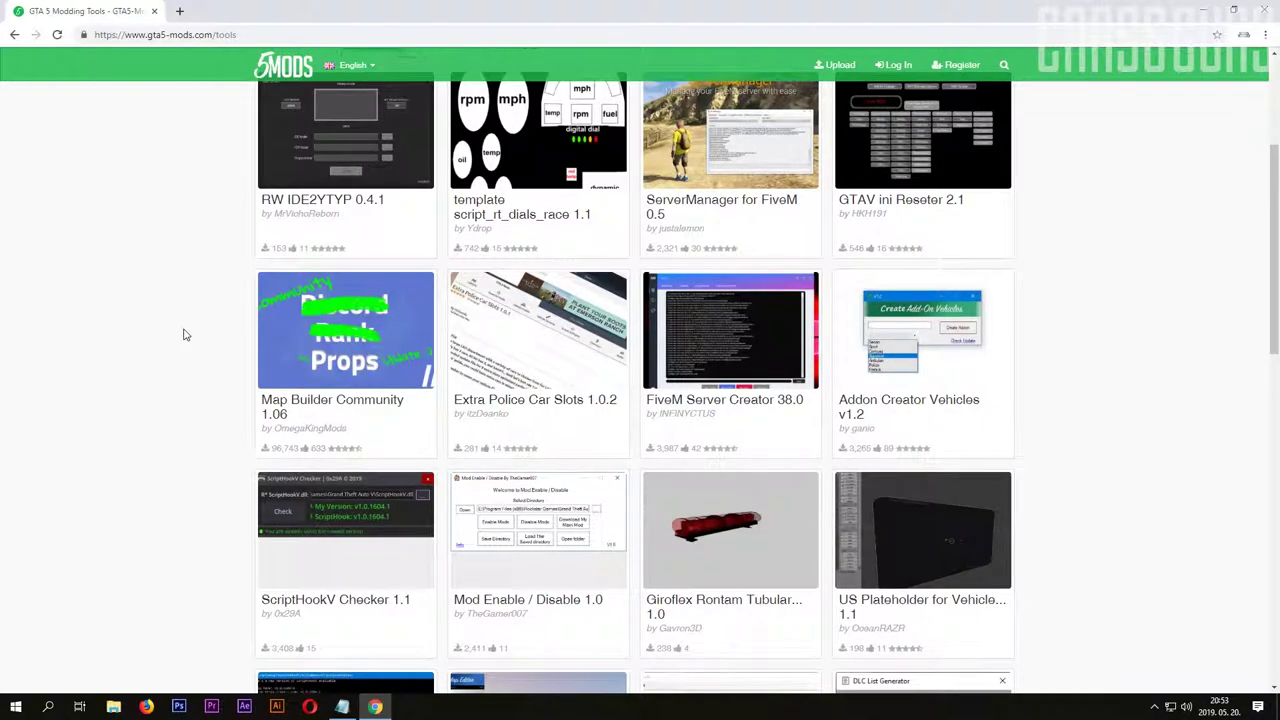
{"action": "scroll", "coordinate": [183, 334], "scroll_direction": "down", "scroll_amount": 2}
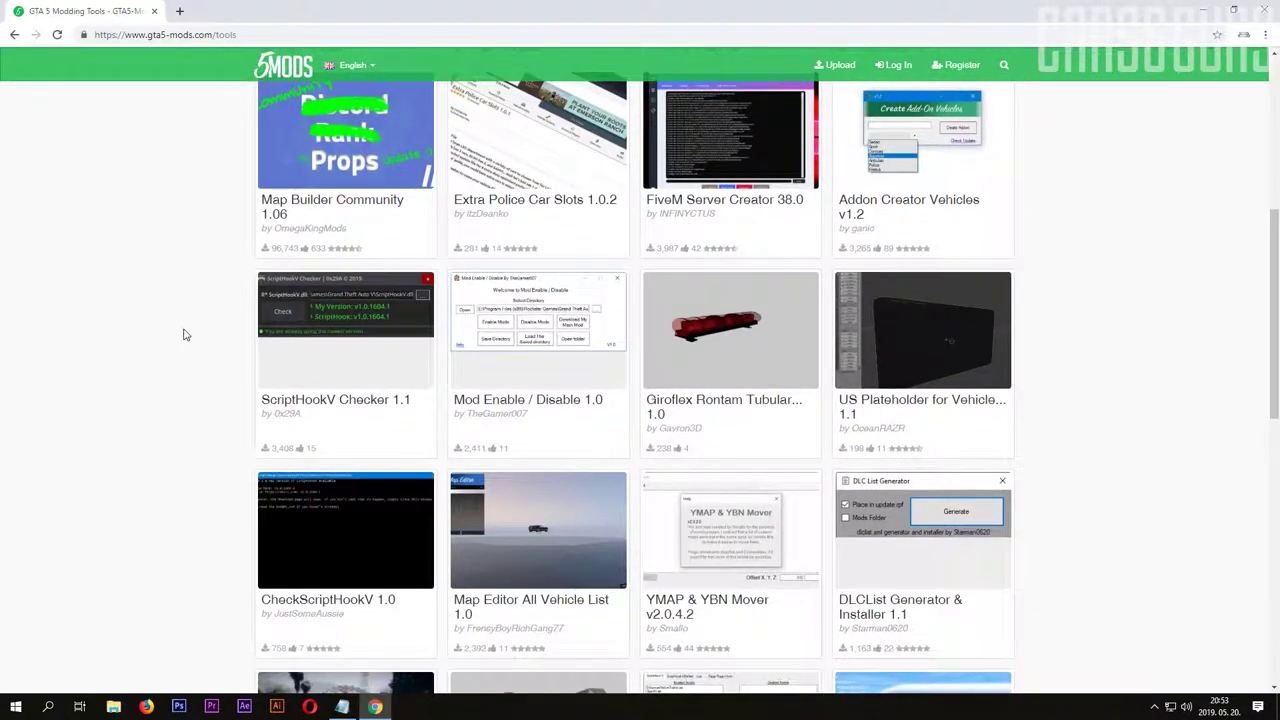
{"action": "scroll", "coordinate": [183, 334], "scroll_direction": "up", "scroll_amount": 5}
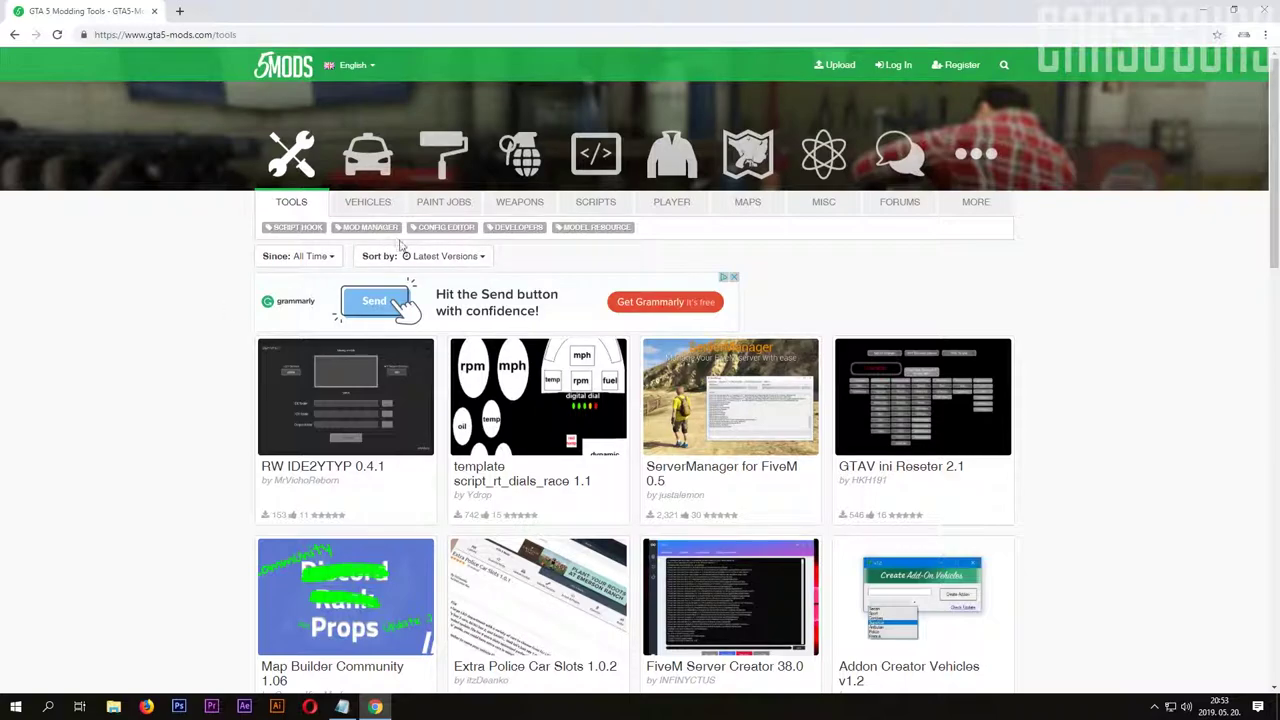
{"action": "left_click", "coordinate": [447, 258]}
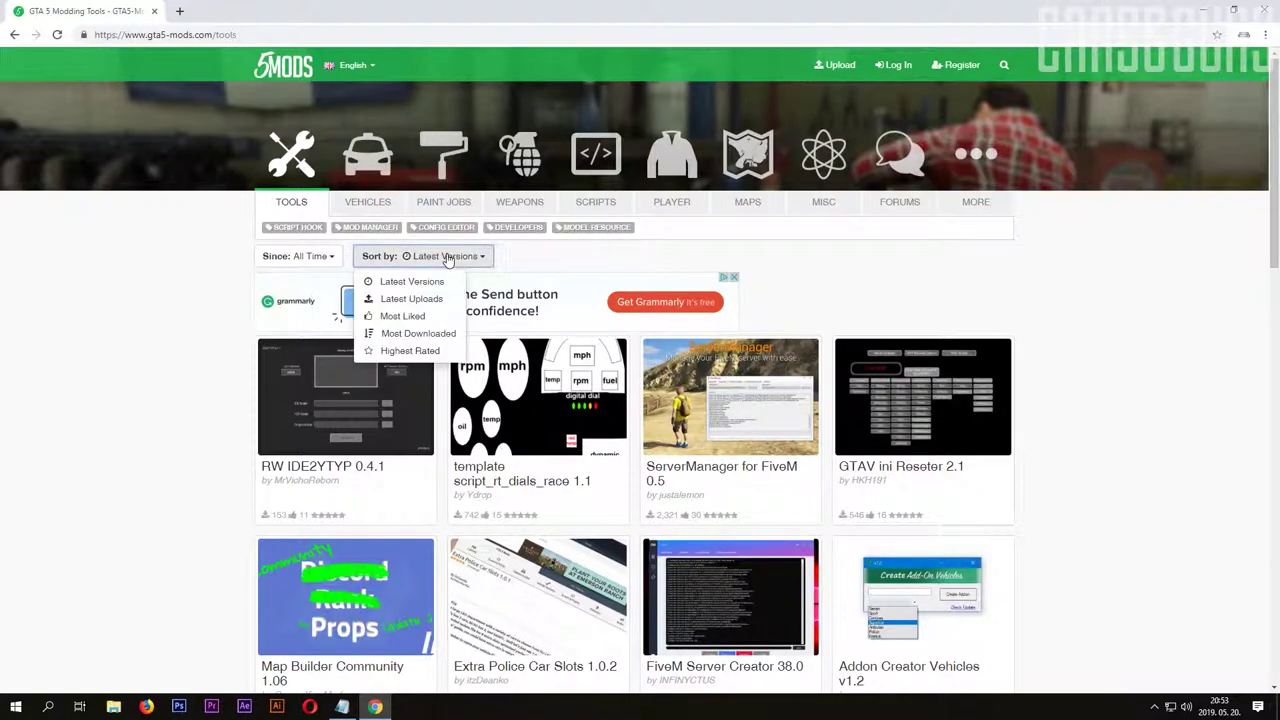
{"action": "left_click", "coordinate": [420, 334]}
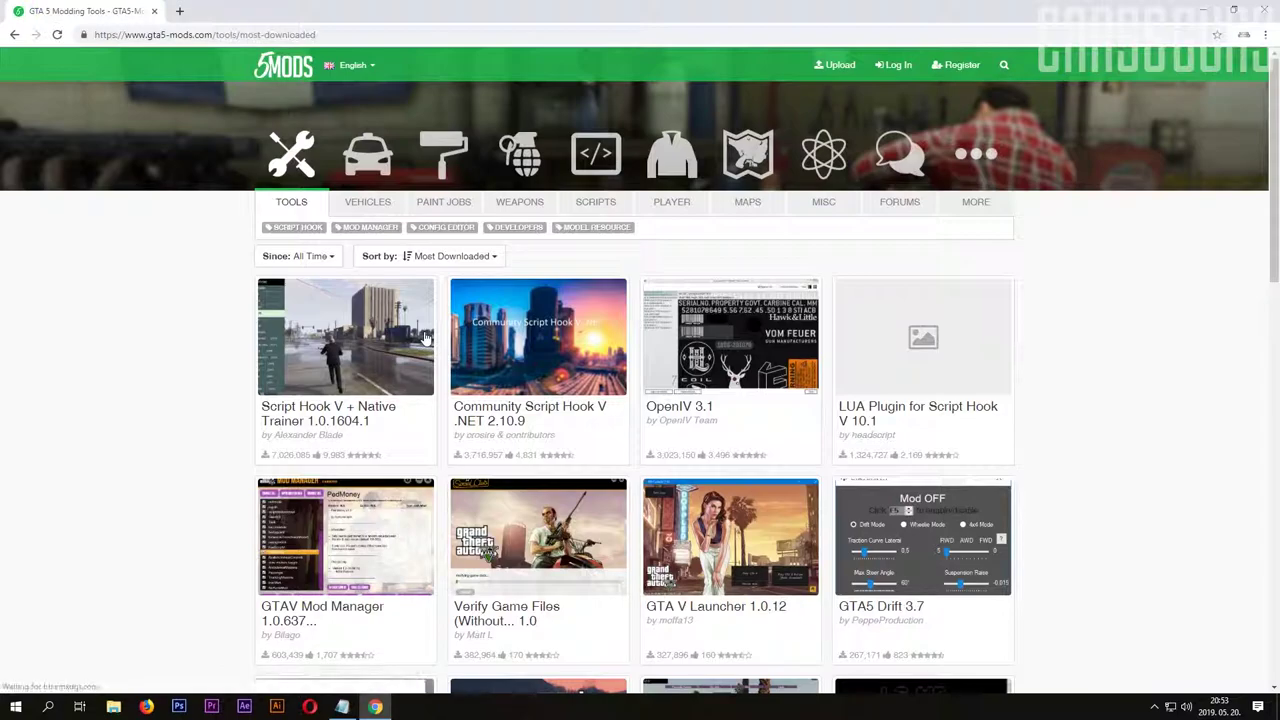
{"action": "scroll", "coordinate": [140, 425], "scroll_direction": "down", "scroll_amount": 1}
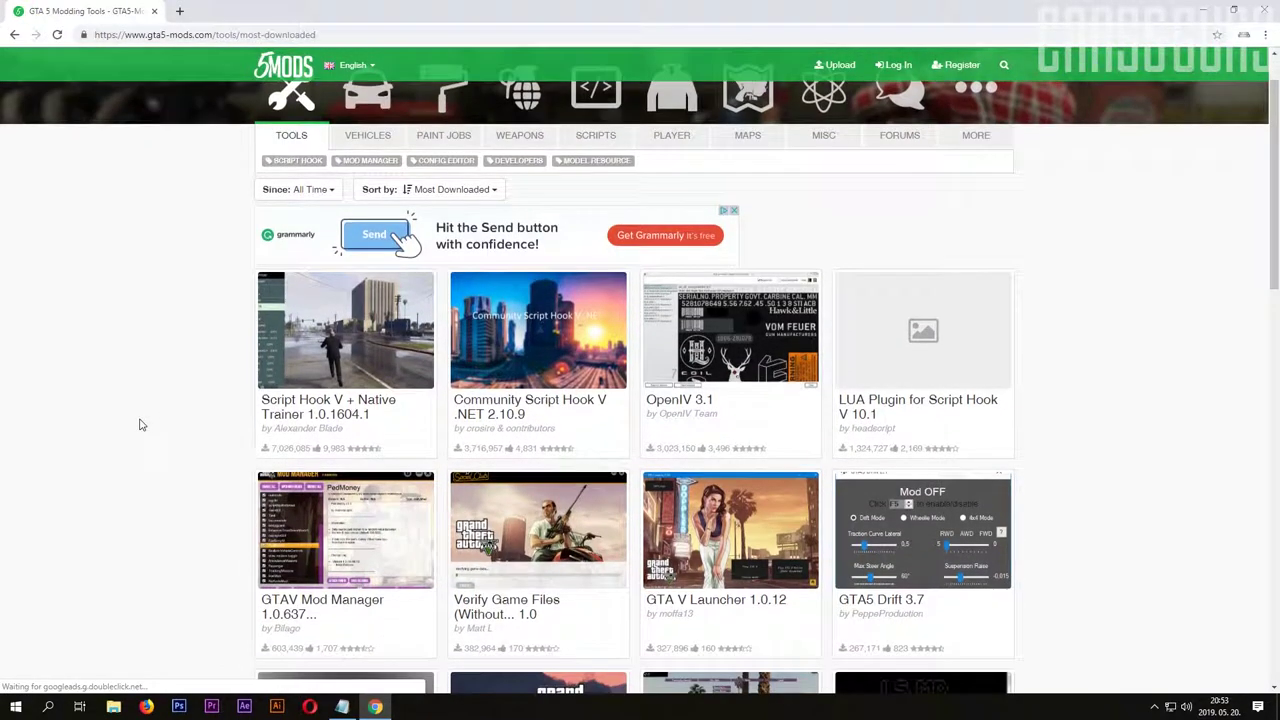
Download the ScriptHookV_1.0.1604.1 zip from dev-c.com and show it in the Letöltések folder
{"action": "left_click", "coordinate": [296, 404]}
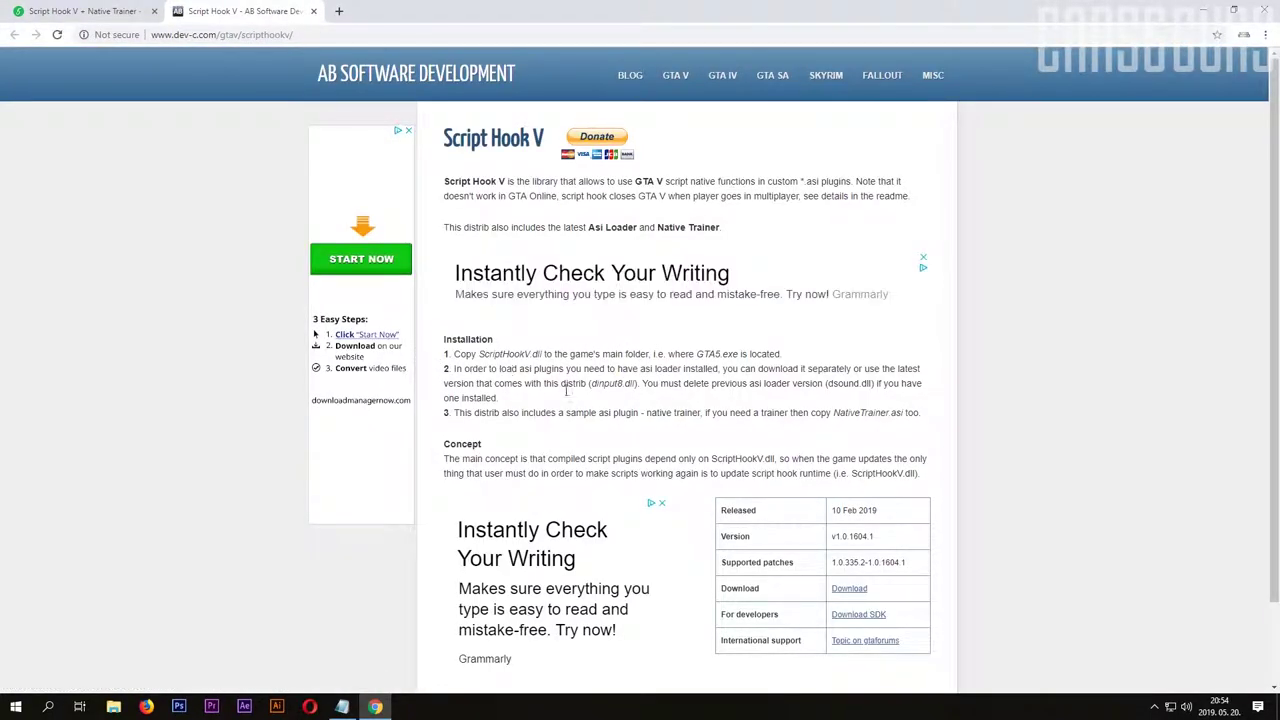
{"action": "scroll", "coordinate": [872, 450], "scroll_direction": "down", "scroll_amount": 2}
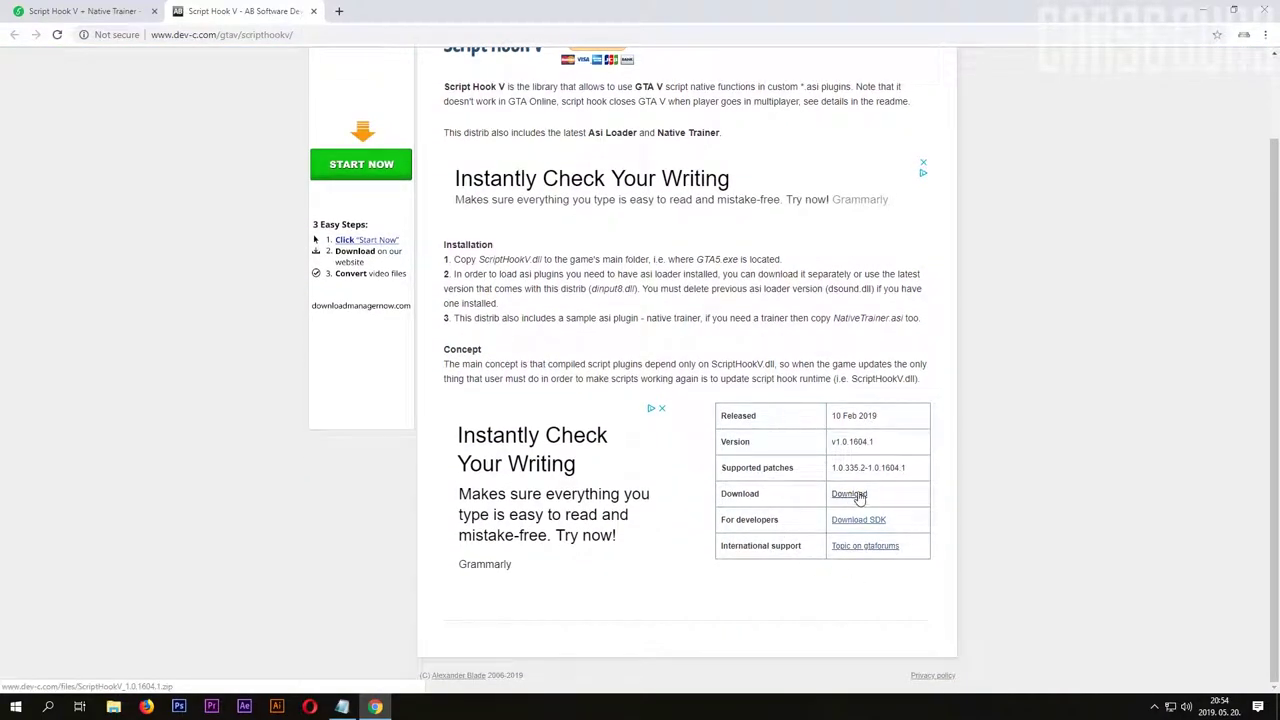
{"action": "left_click", "coordinate": [846, 496]}
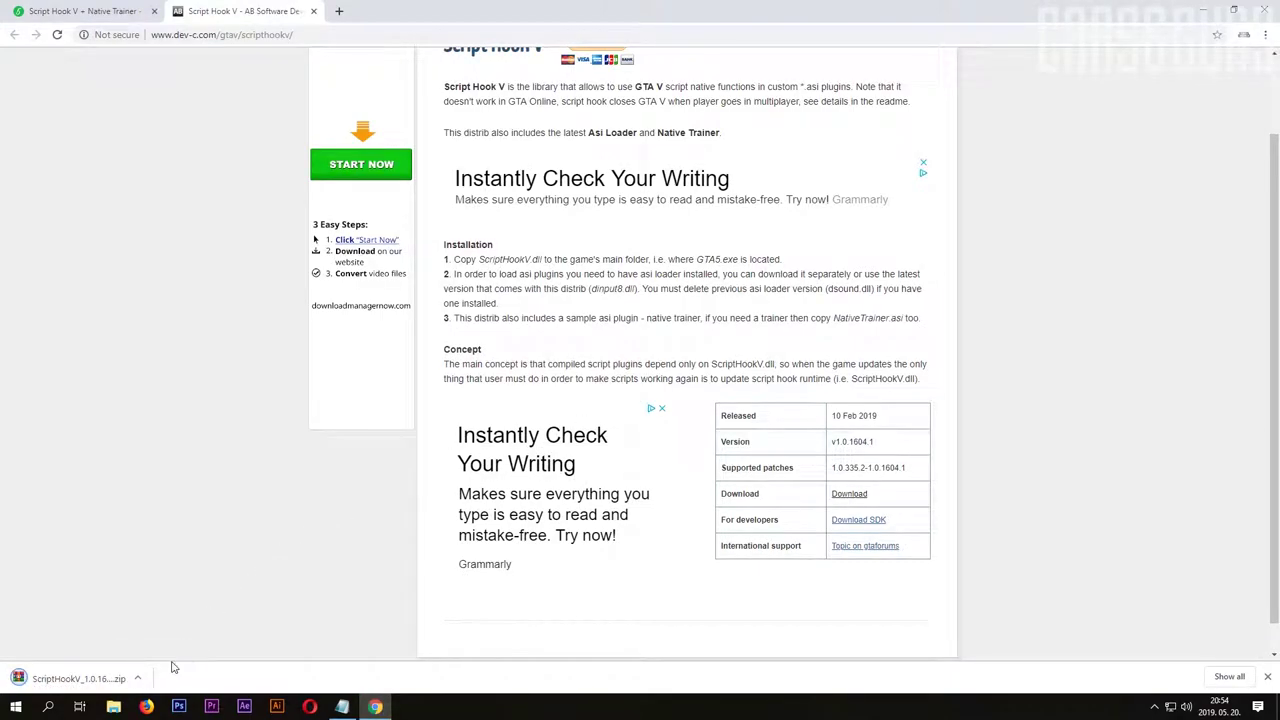
{"action": "left_click", "coordinate": [139, 678]}
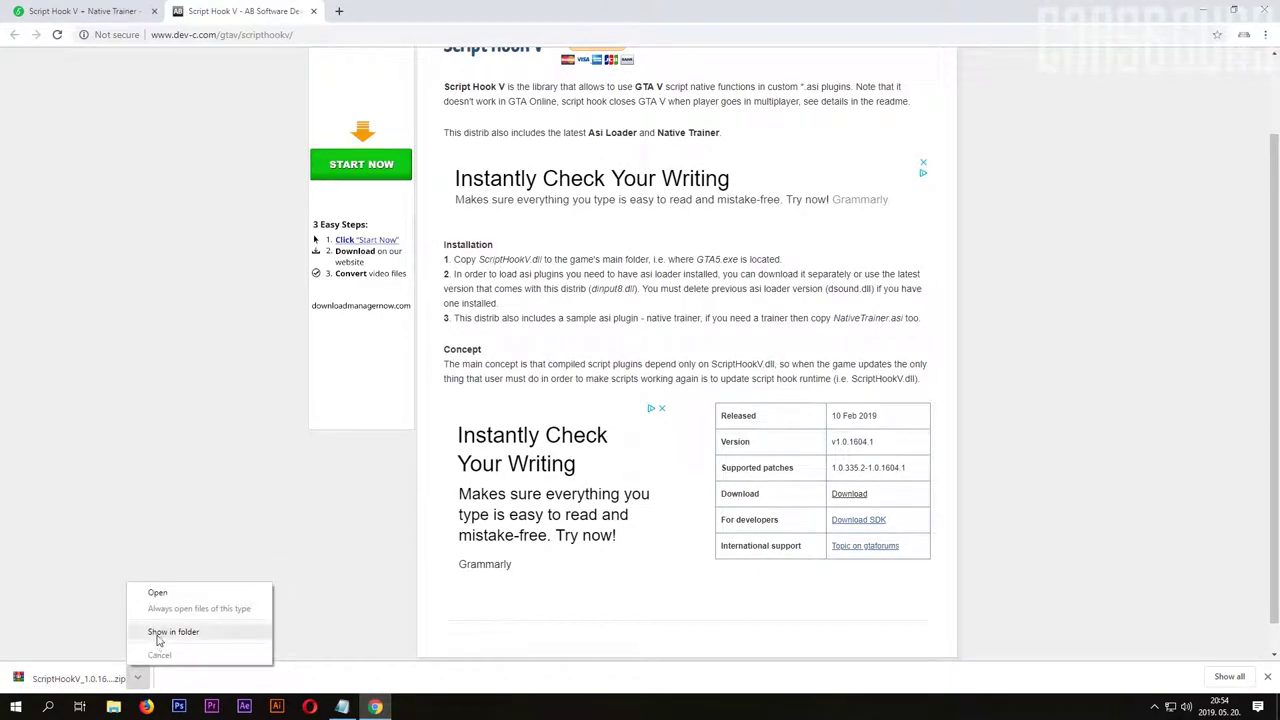
{"action": "left_click", "coordinate": [158, 636]}
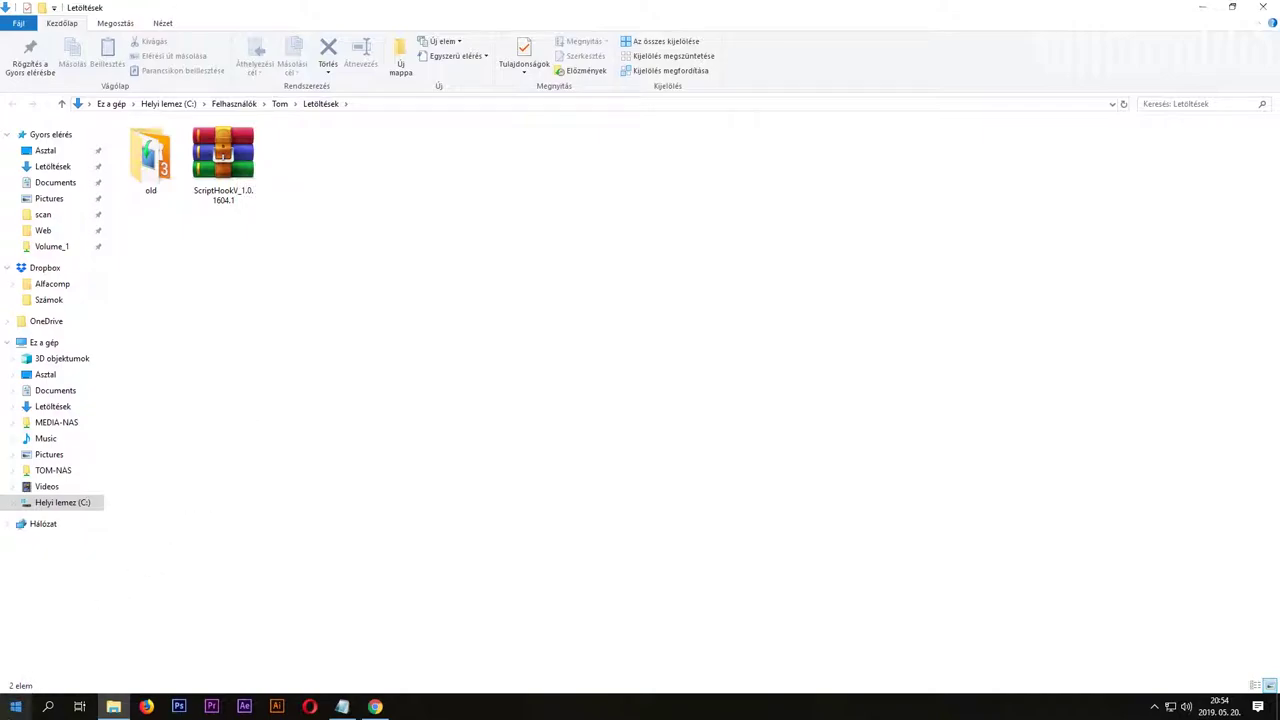
In a new This PC window, go to C:\Program Files\Rockstar Games\Grand Theft Auto V
{"action": "left_click", "coordinate": [15, 706]}
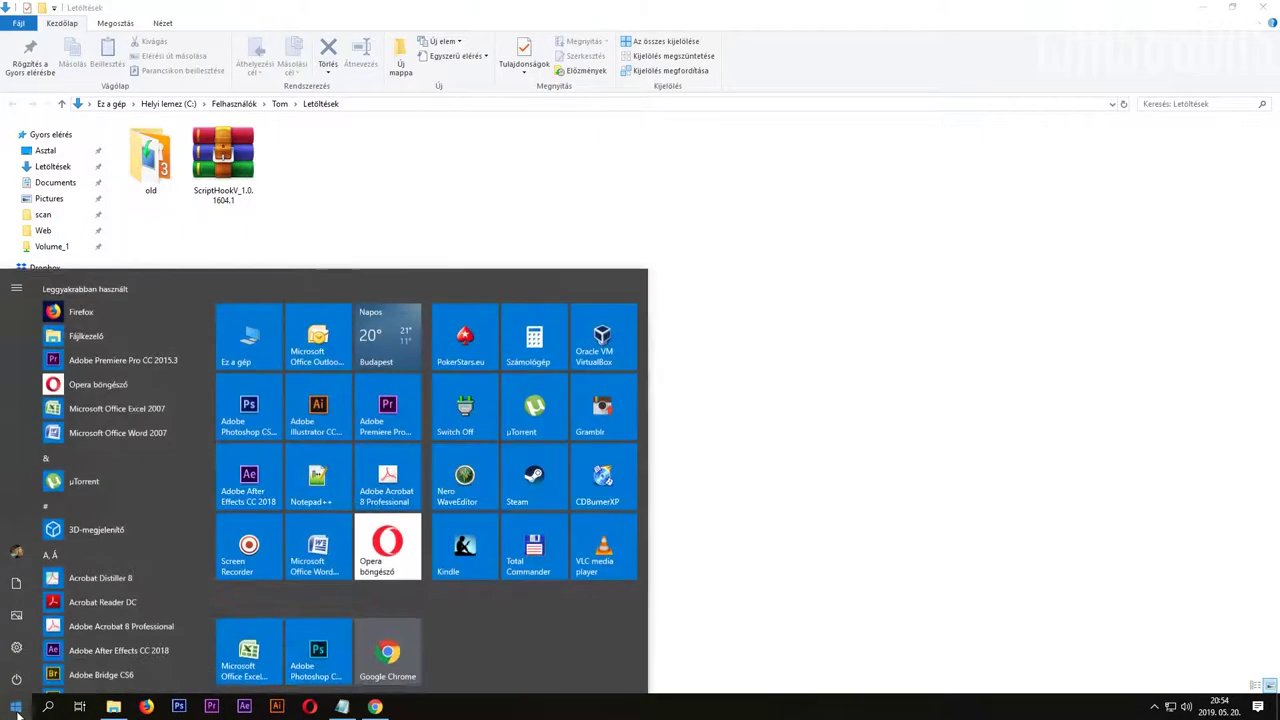
{"action": "left_click", "coordinate": [253, 330]}
{"action": "double_click", "coordinate": [220, 258]}
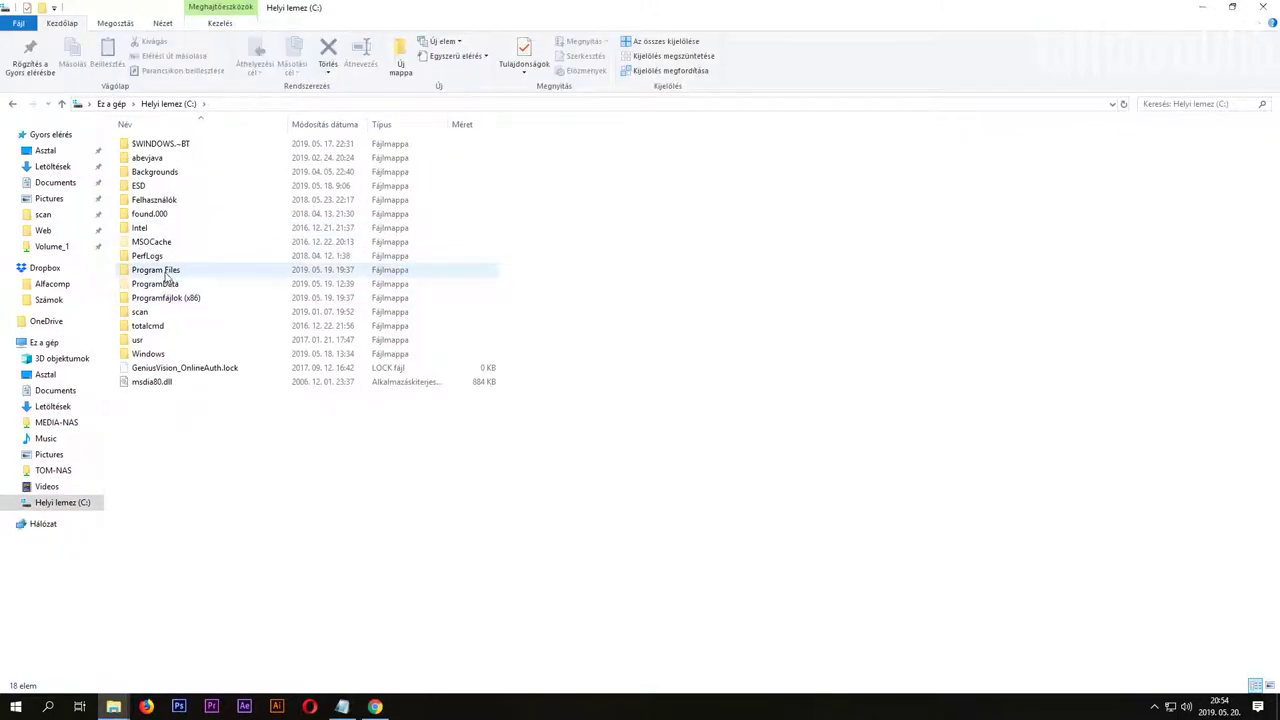
{"action": "double_click", "coordinate": [167, 278]}
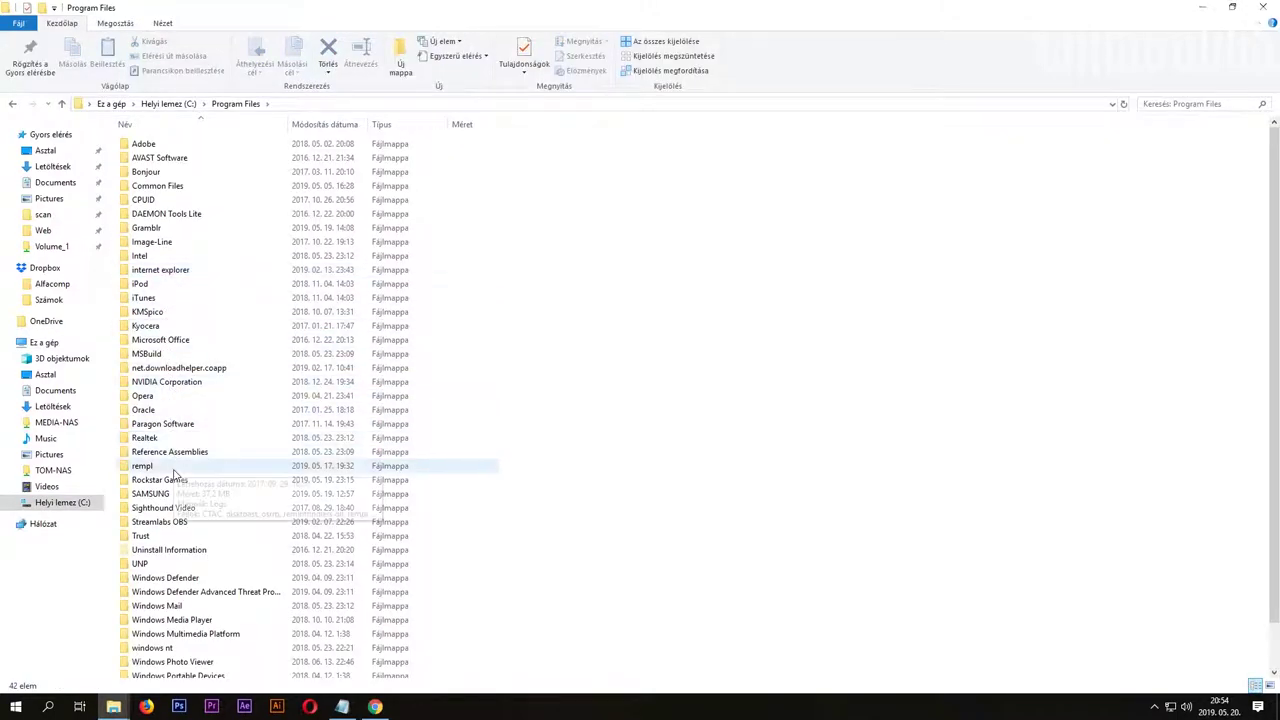
{"action": "left_click", "coordinate": [174, 483]}
{"action": "double_click", "coordinate": [174, 483]}
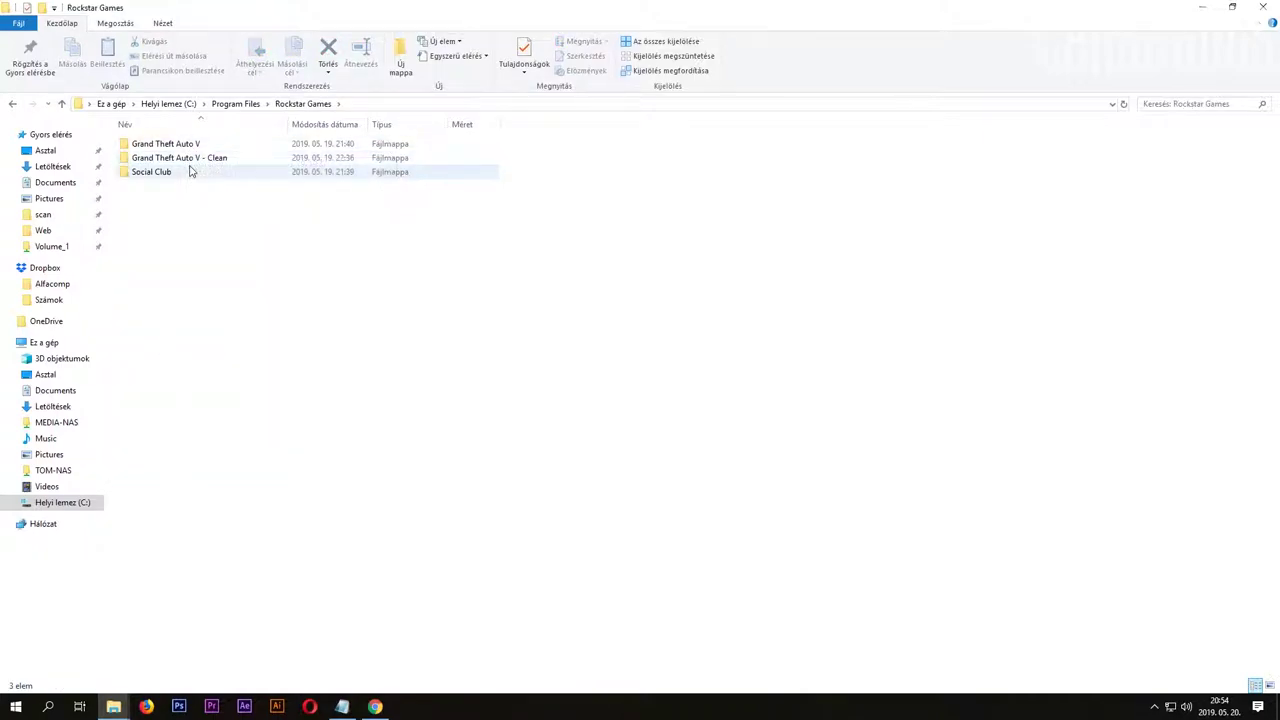
{"action": "mouse_move", "coordinate": [194, 166]}
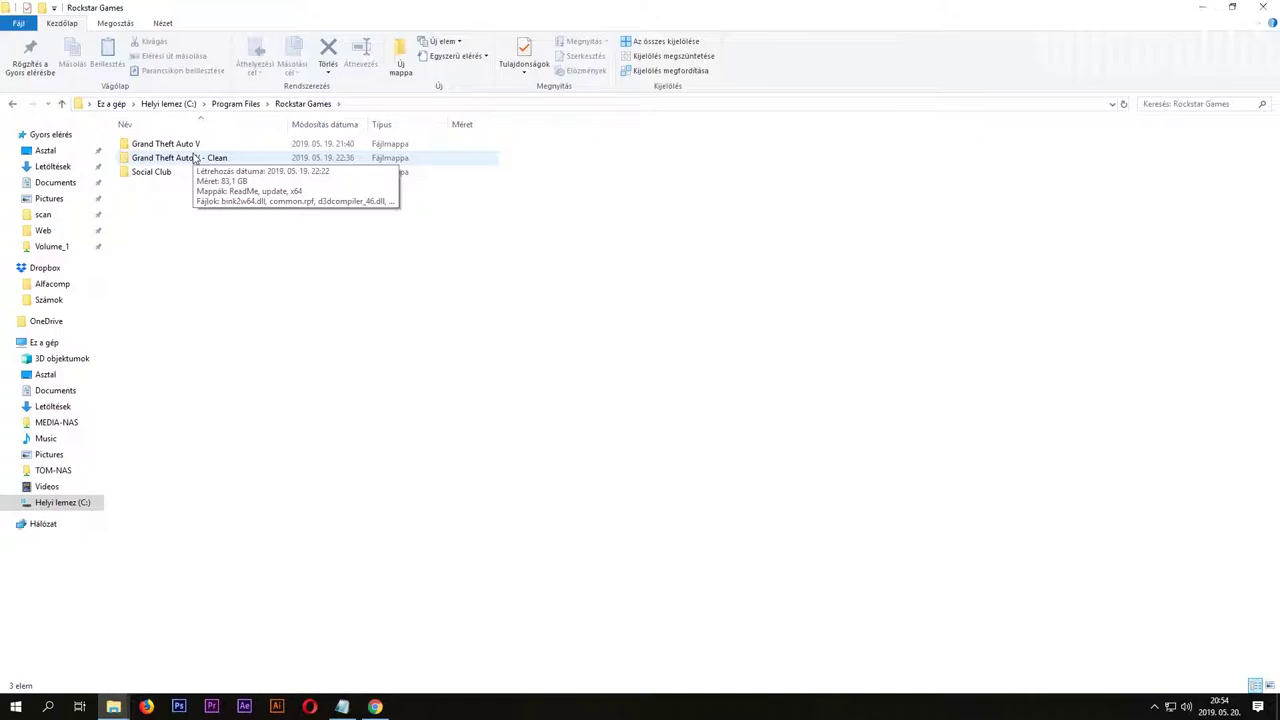
{"action": "double_click", "coordinate": [195, 147]}
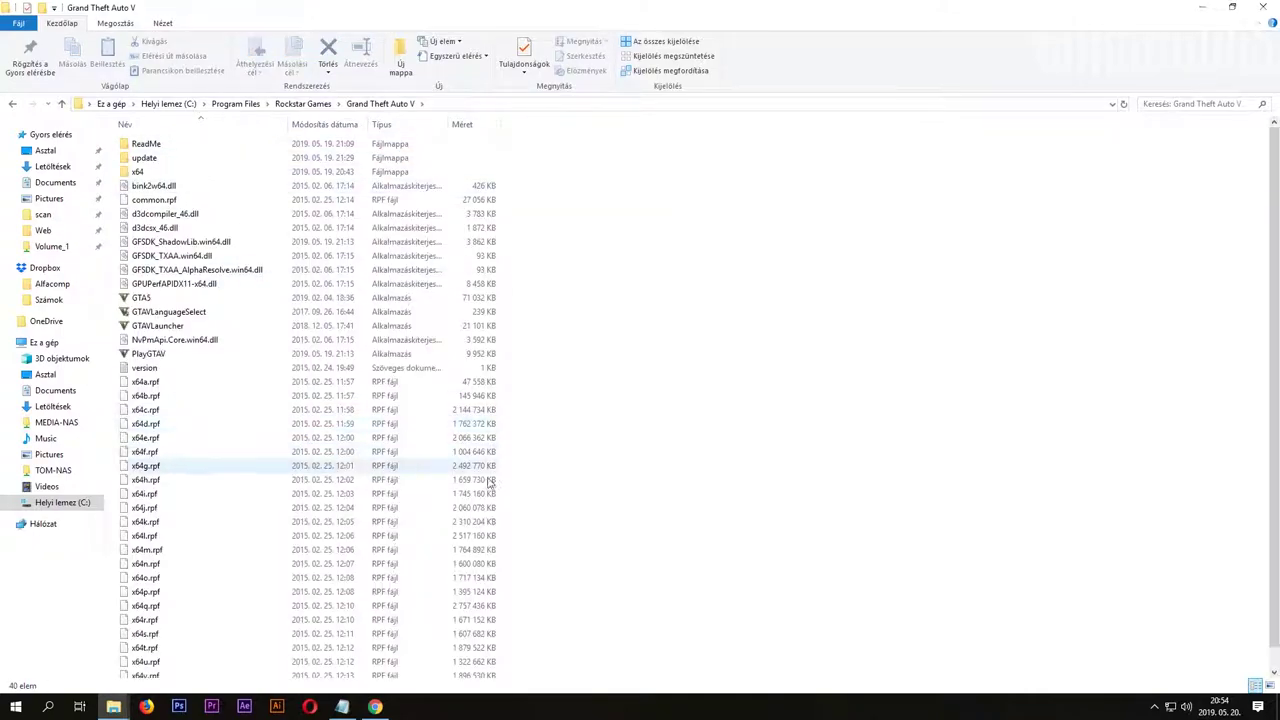
{"action": "scroll", "coordinate": [639, 500], "scroll_direction": "down", "scroll_amount": 1}
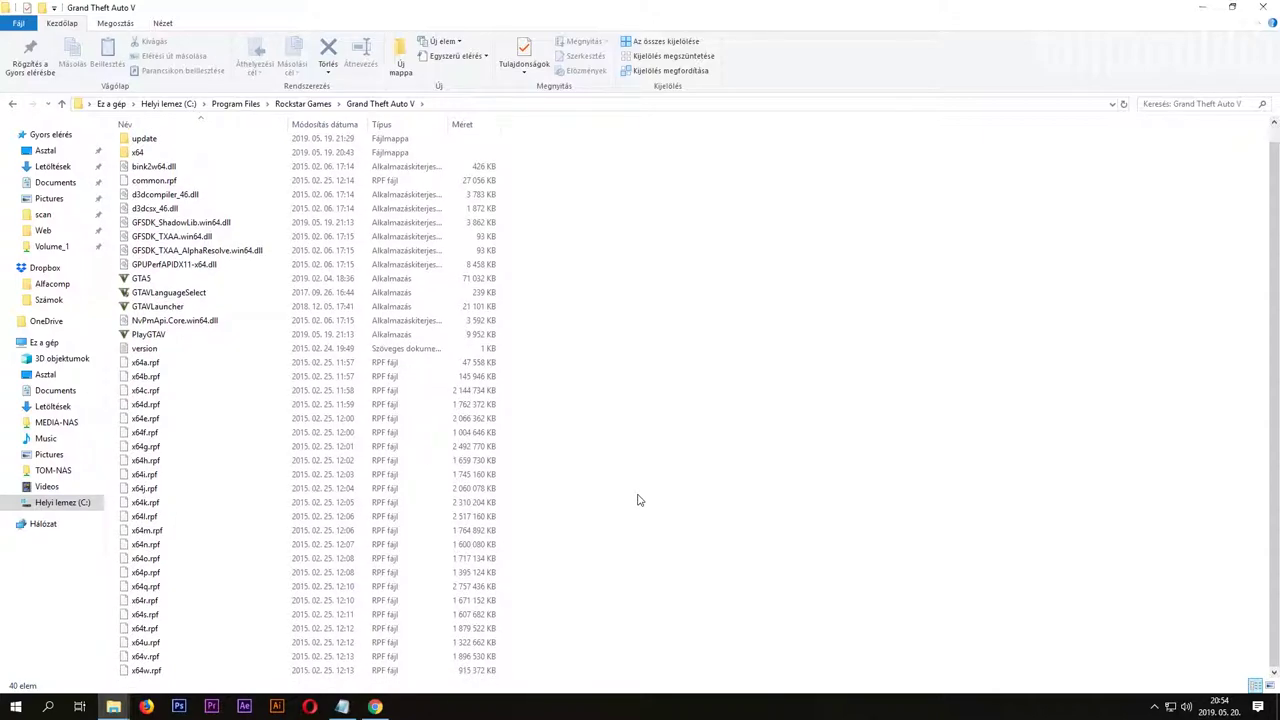
{"action": "scroll", "coordinate": [639, 500], "scroll_direction": "up", "scroll_amount": 1}
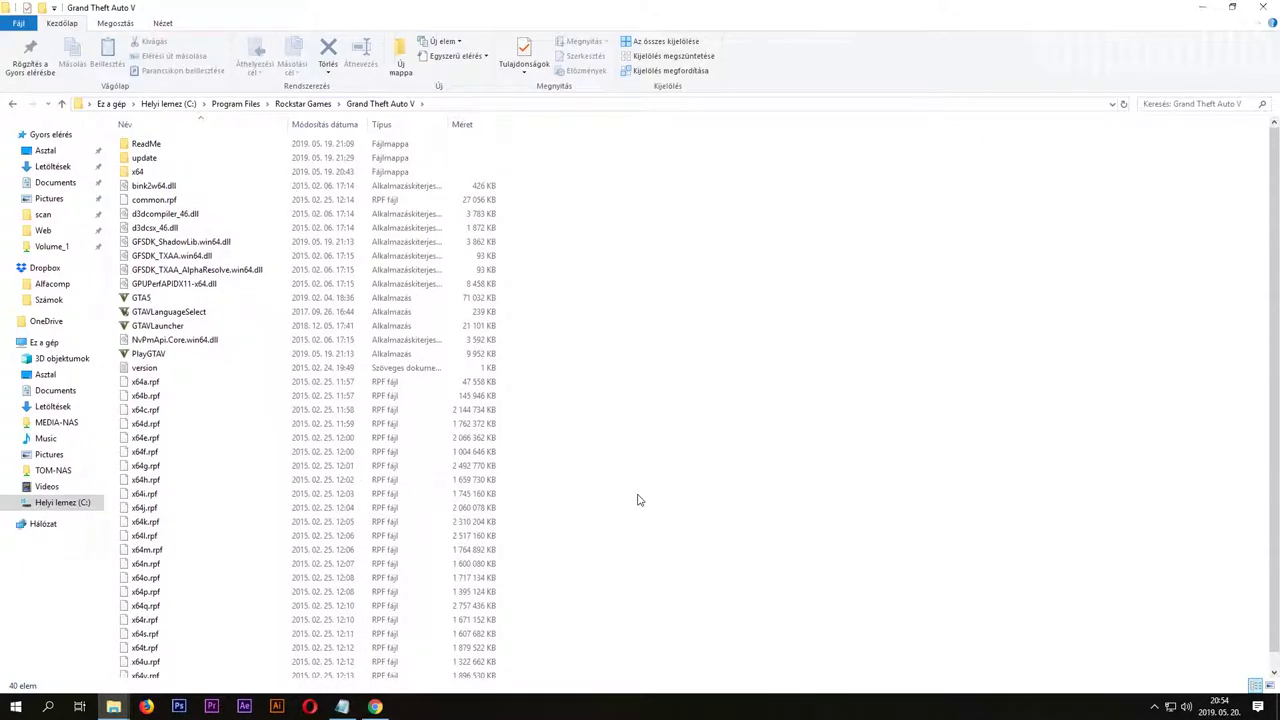
Extract the ScriptHookV_1.0.1604.1 archive in Downloads into its own ScriptHookV_1.0.1604.1 folder
{"action": "mouse_move", "coordinate": [113, 706]}
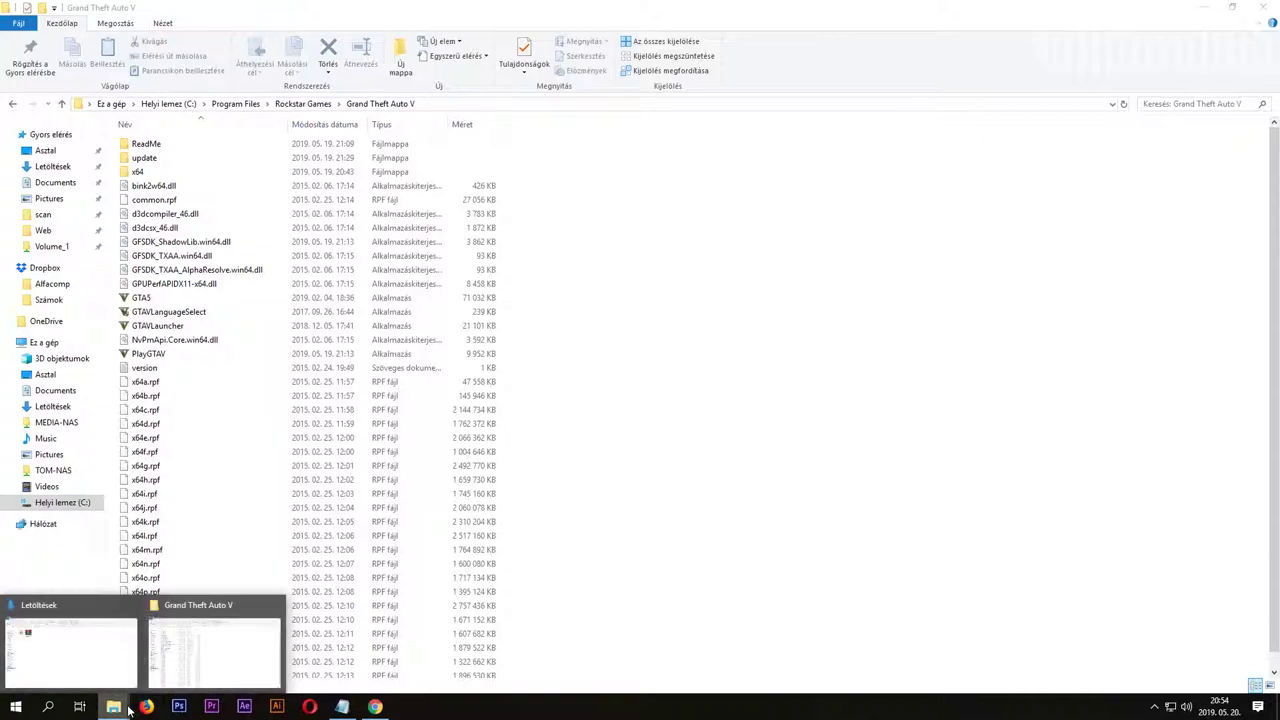
{"action": "left_click", "coordinate": [111, 663]}
{"action": "left_click", "coordinate": [234, 186]}
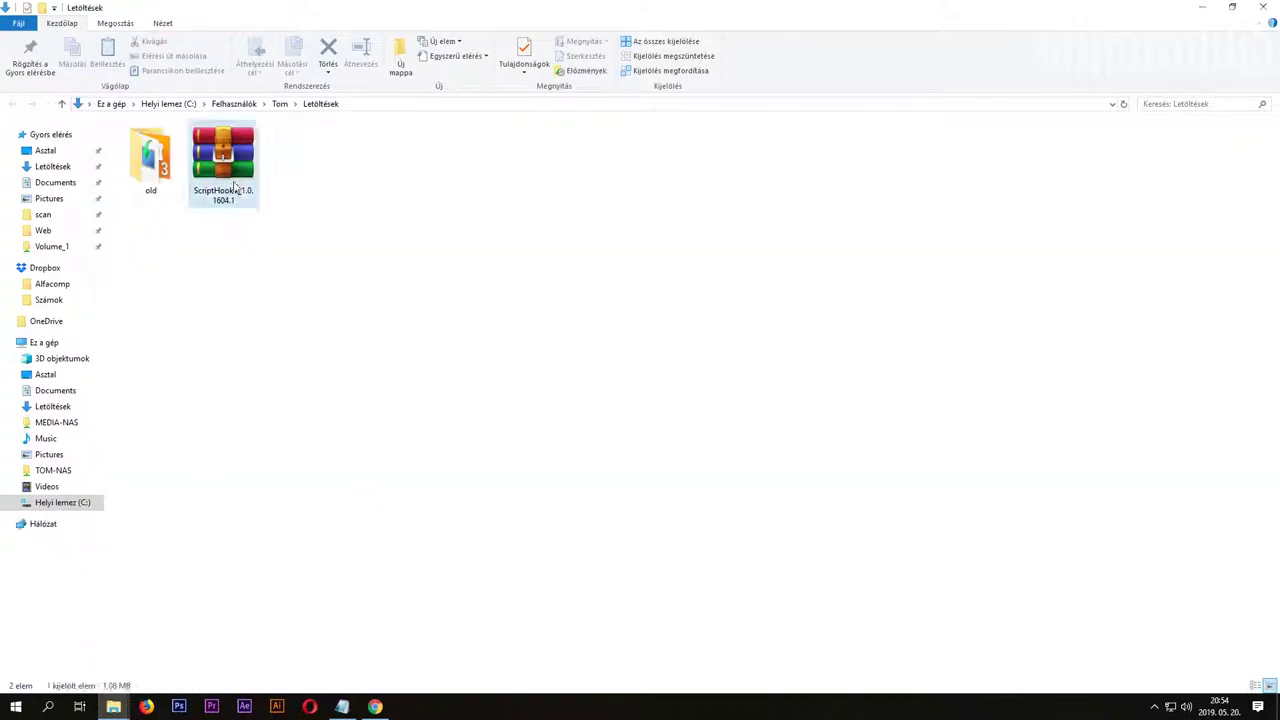
{"action": "right_click", "coordinate": [235, 187]}
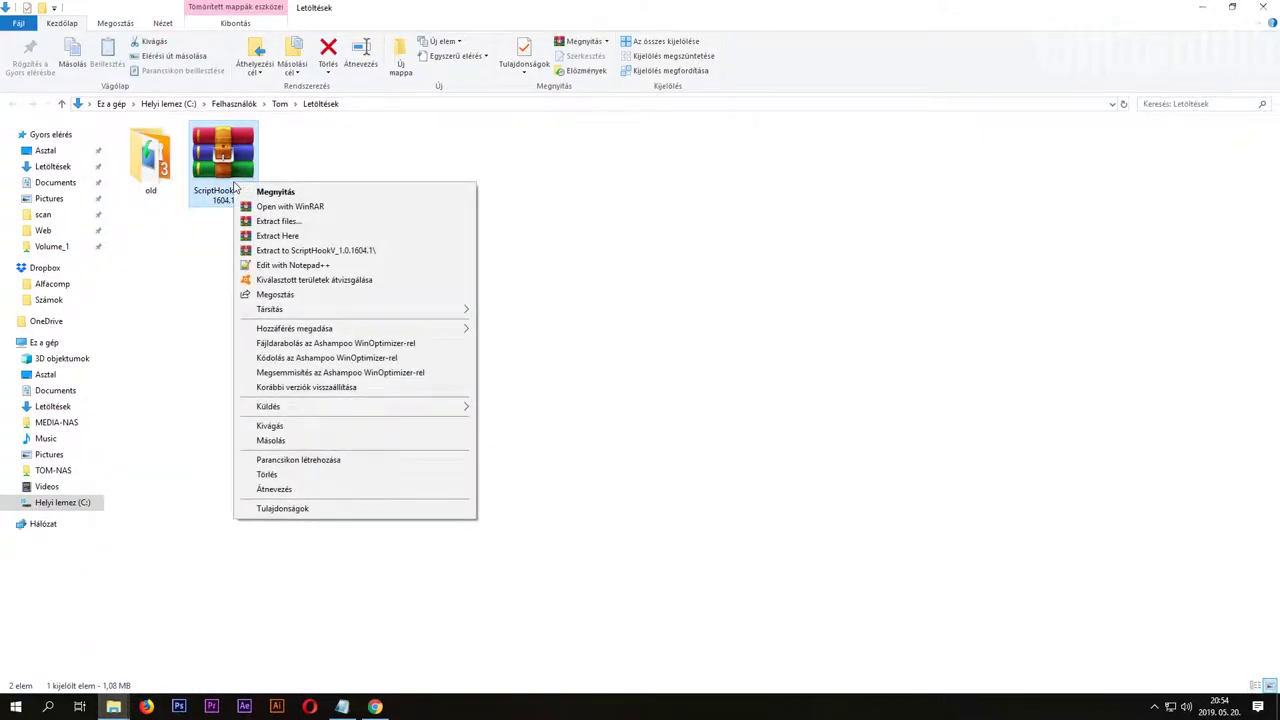
{"action": "left_click", "coordinate": [296, 252]}
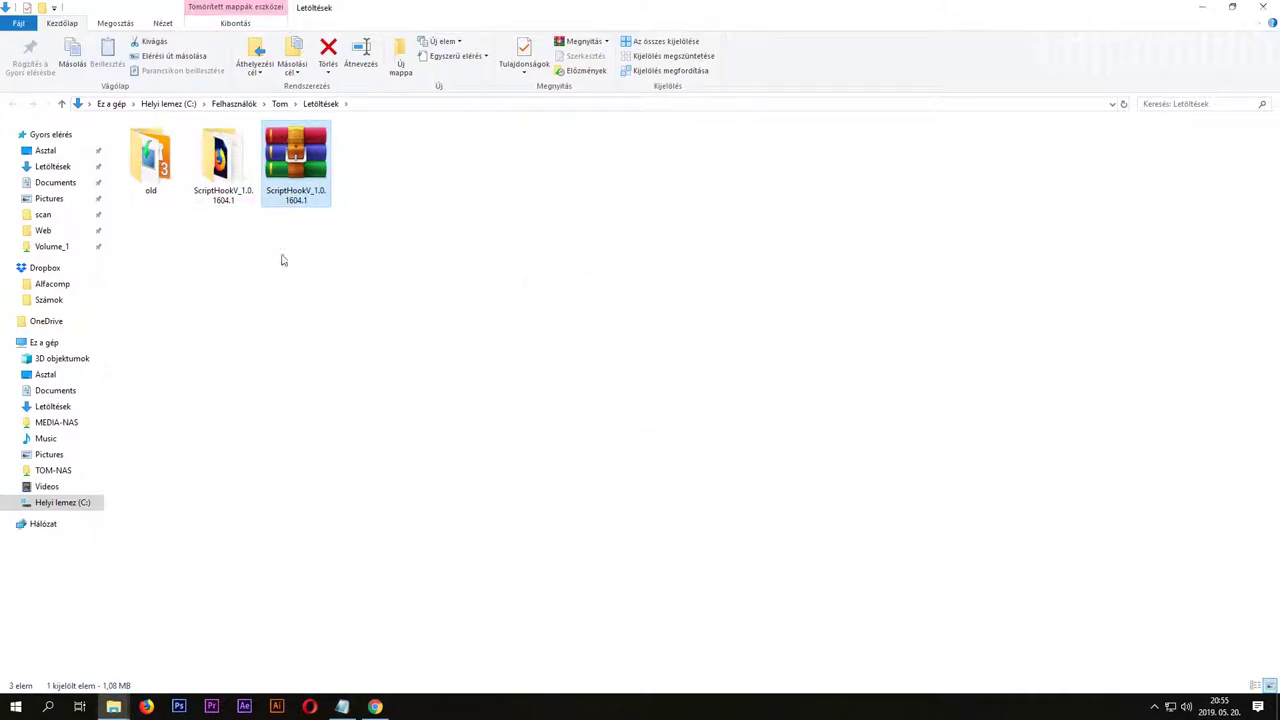
Copy dinput8.dll and ScriptHookV.dll from the extracted bin folder
{"action": "double_click", "coordinate": [220, 187]}
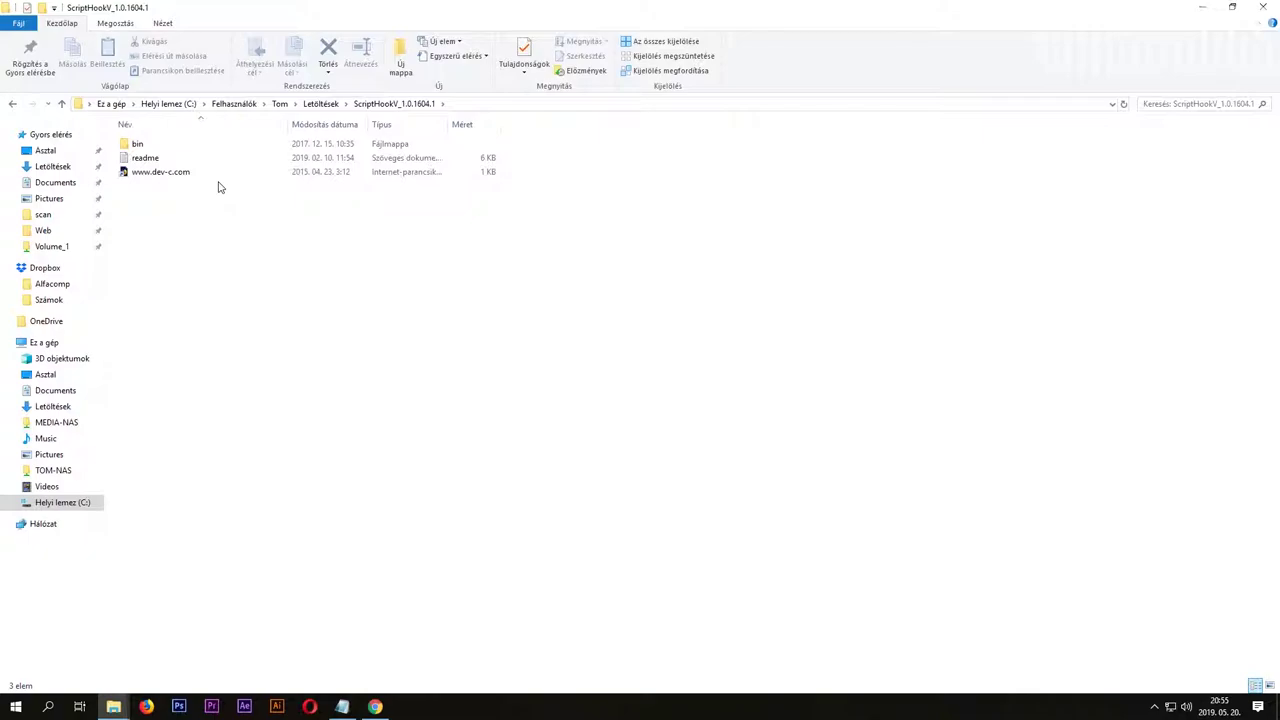
{"action": "double_click", "coordinate": [136, 146]}
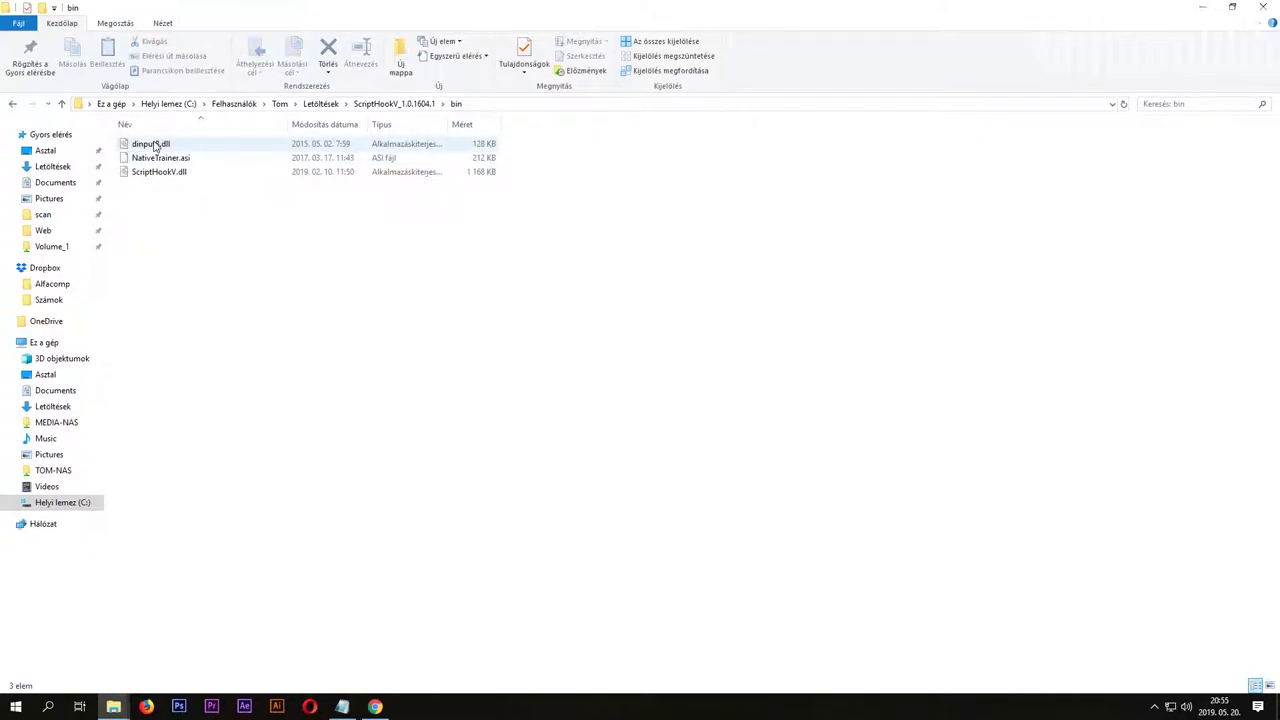
{"action": "left_click", "coordinate": [155, 146]}
{"action": "left_click", "coordinate": [157, 172], "text": "ctrl"}
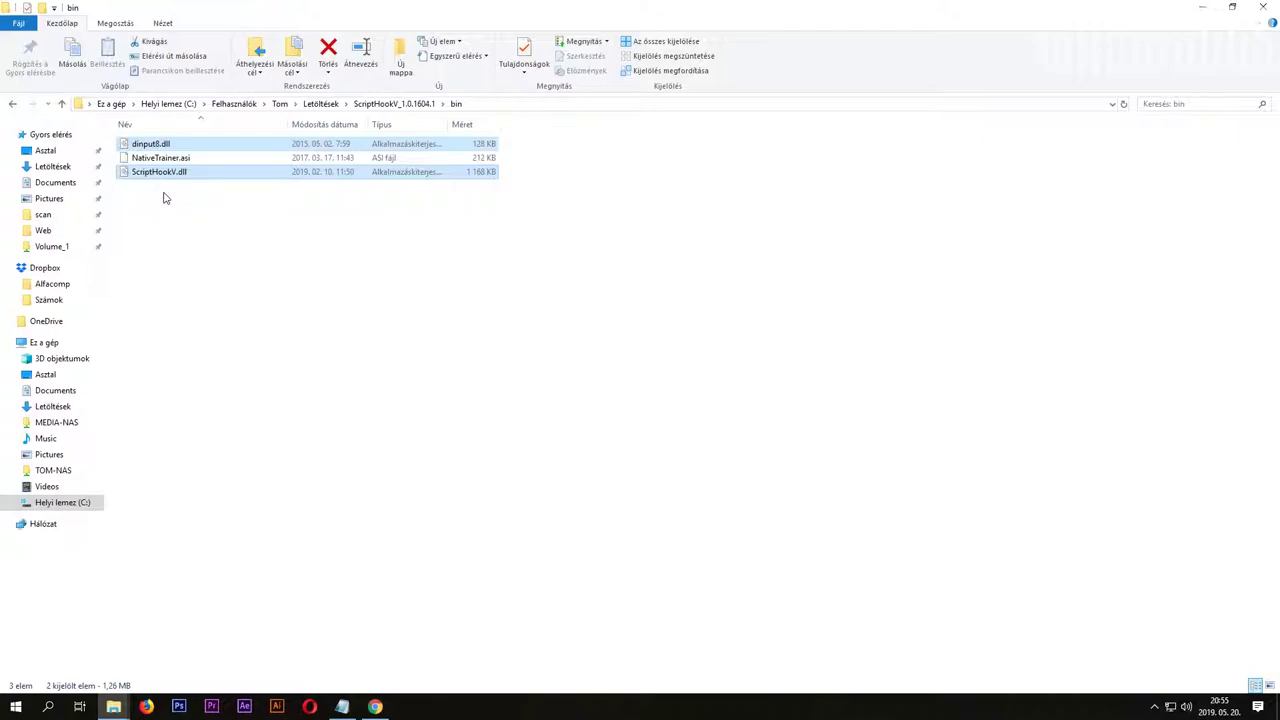
{"action": "key", "text": "ctrl+c"}
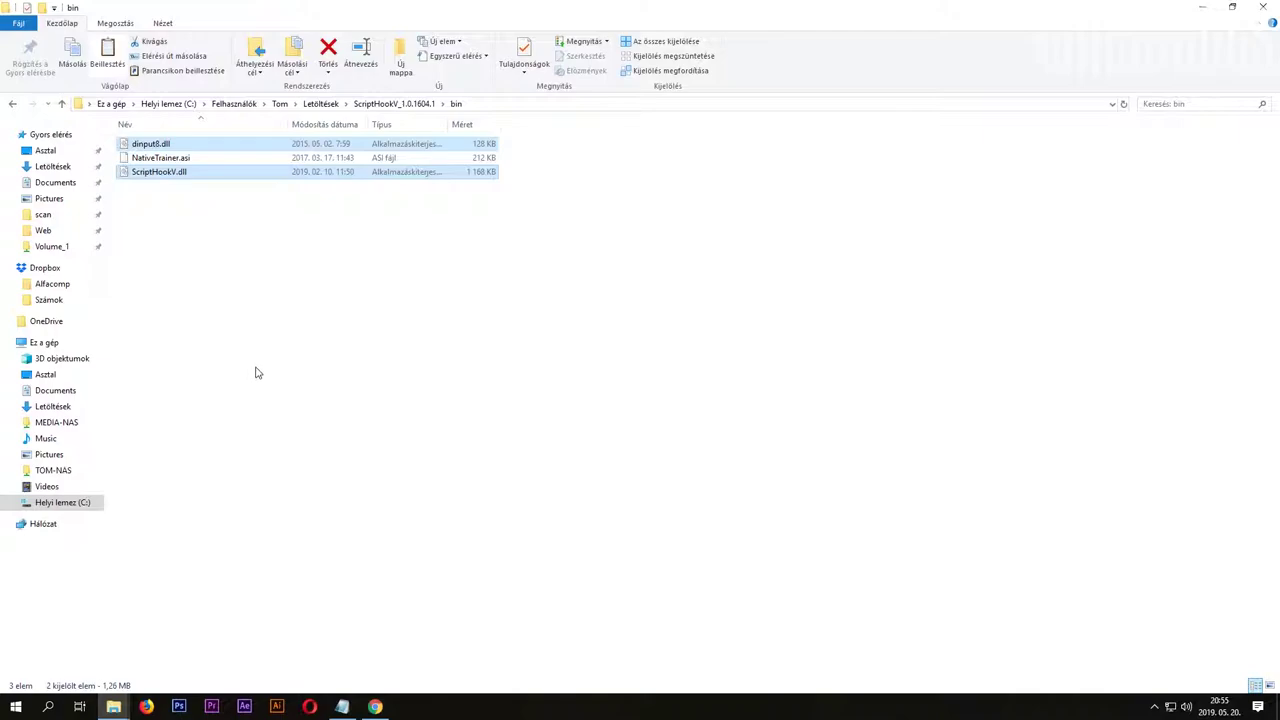
{"action": "left_click", "coordinate": [114, 707]}
Paste dinput8.dll and ScriptHookV.dll into the Grand Theft Auto V folder, granting administrator permission
{"action": "left_click", "coordinate": [95, 648]}
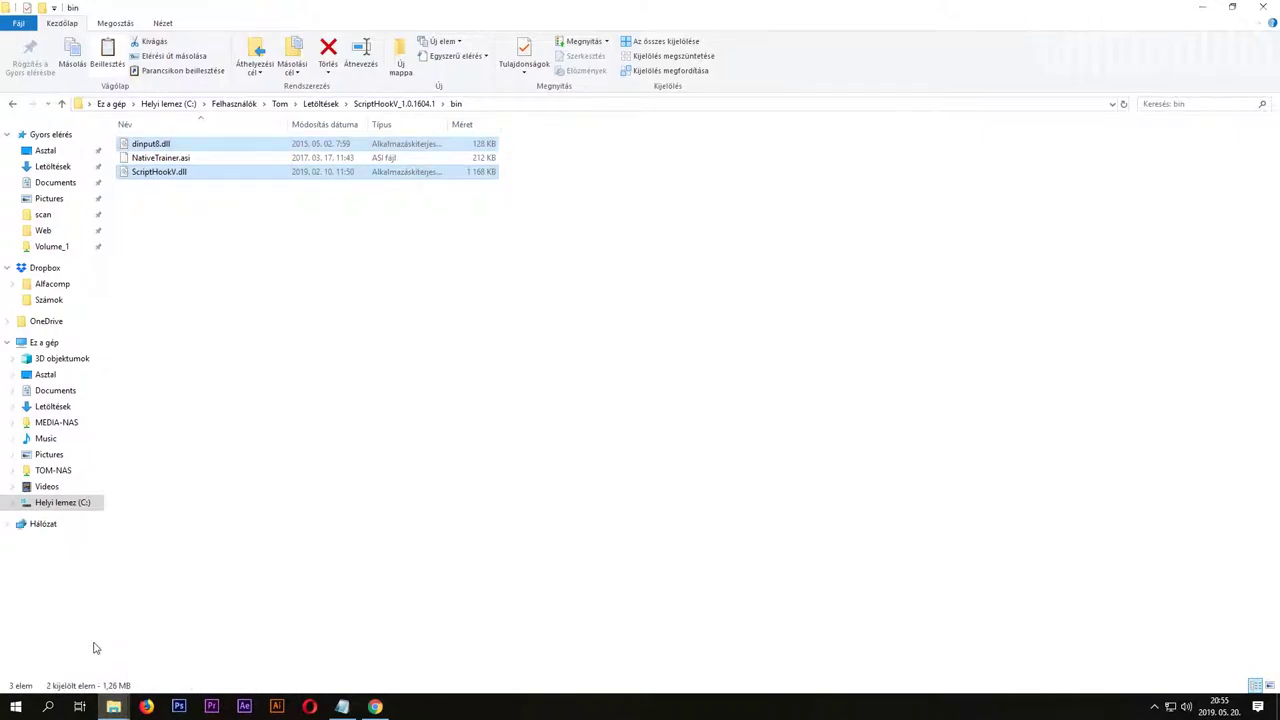
{"action": "left_click", "coordinate": [114, 707]}
{"action": "left_click", "coordinate": [200, 645]}
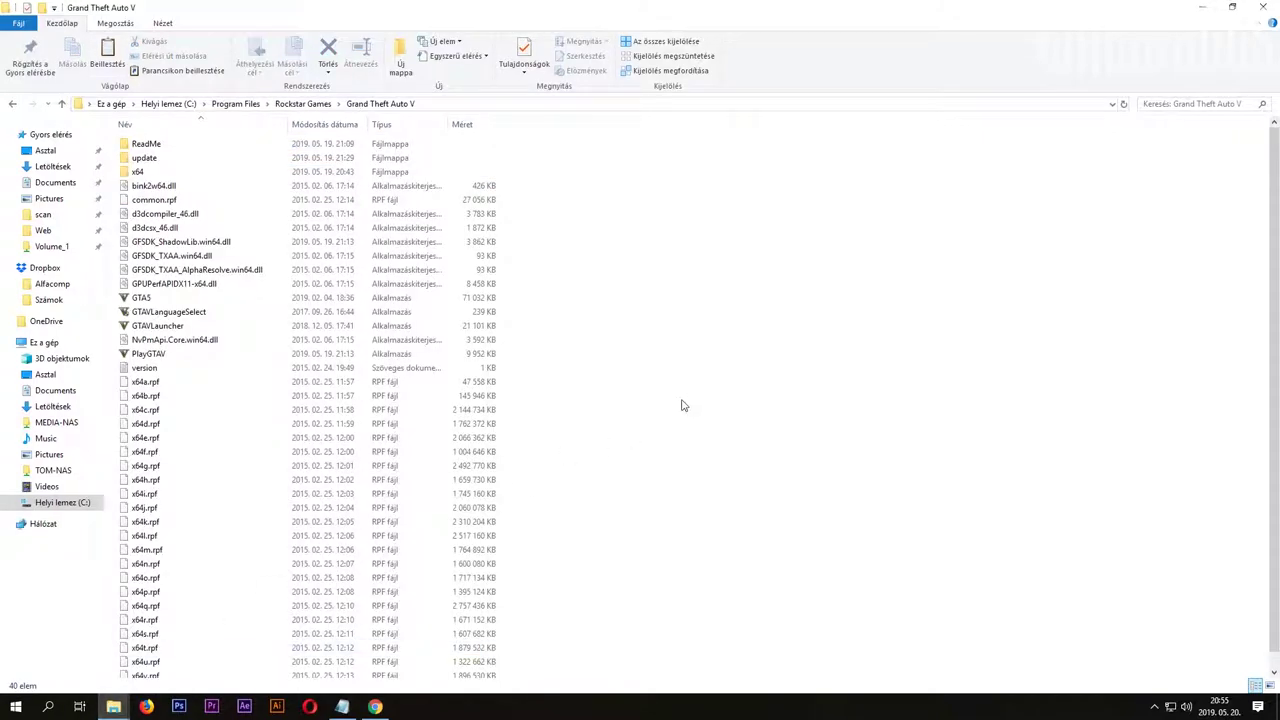
{"action": "key", "text": "ctrl+v"}
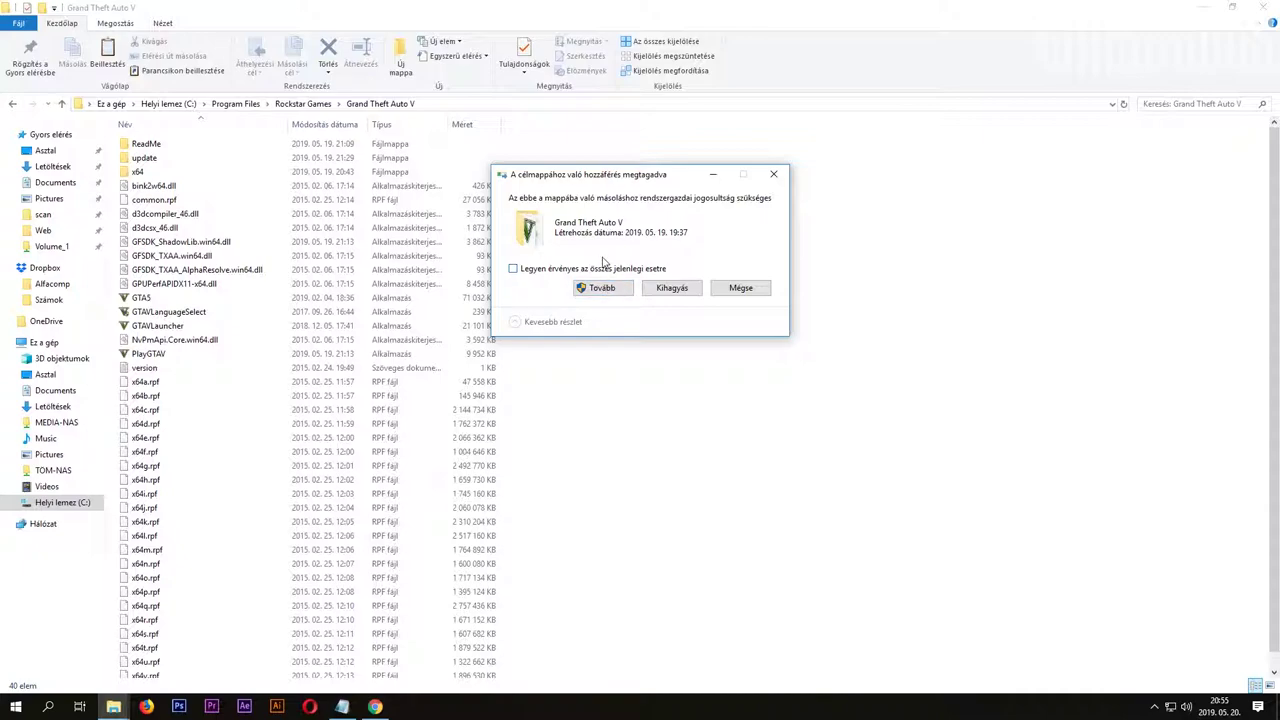
{"action": "left_click", "coordinate": [603, 288]}
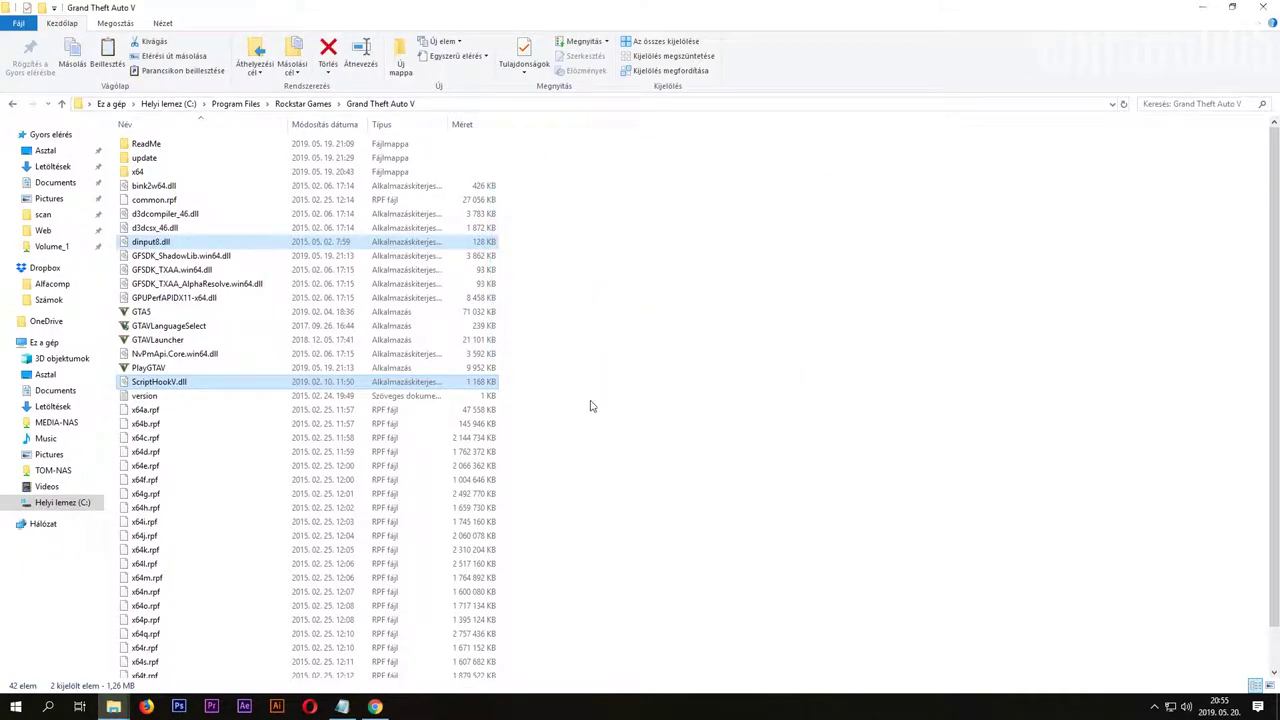
{"action": "left_click", "coordinate": [376, 707]}
{"action": "left_click", "coordinate": [342, 707]}
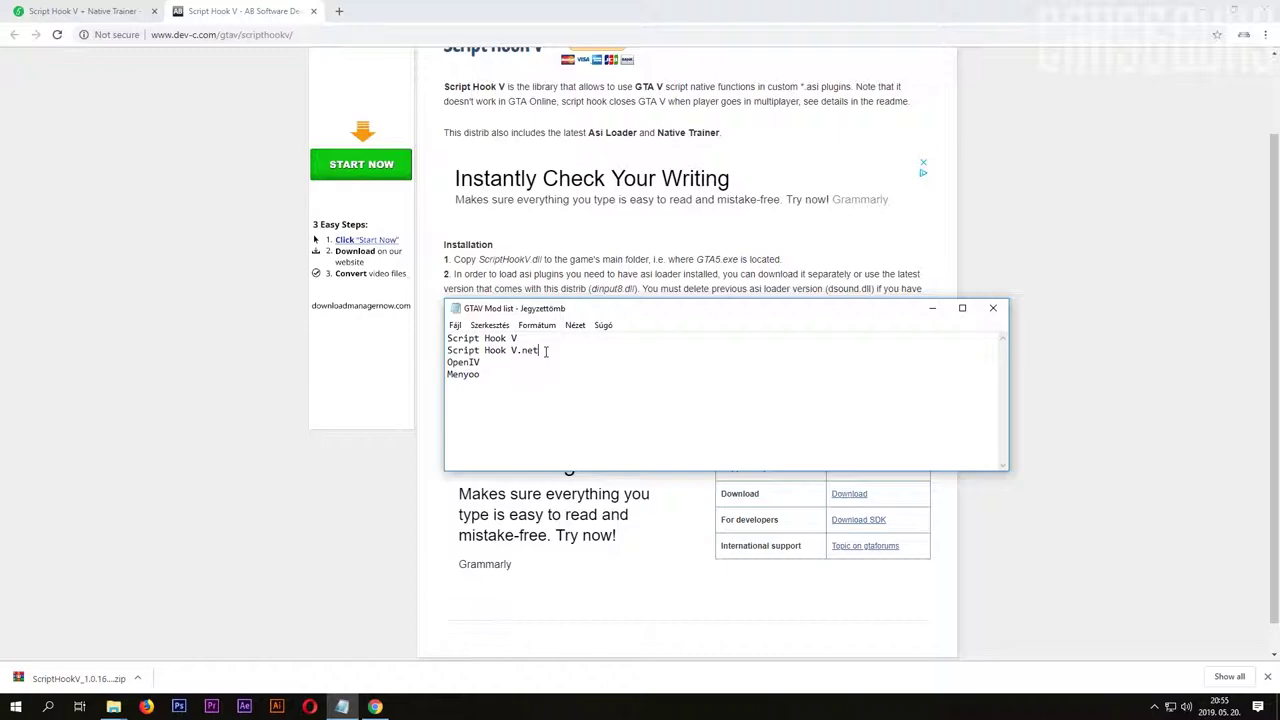
Close the dev-c tab and download Community Script Hook V .NET 2.10.9 from the Tools list
{"action": "left_click", "coordinate": [145, 289]}
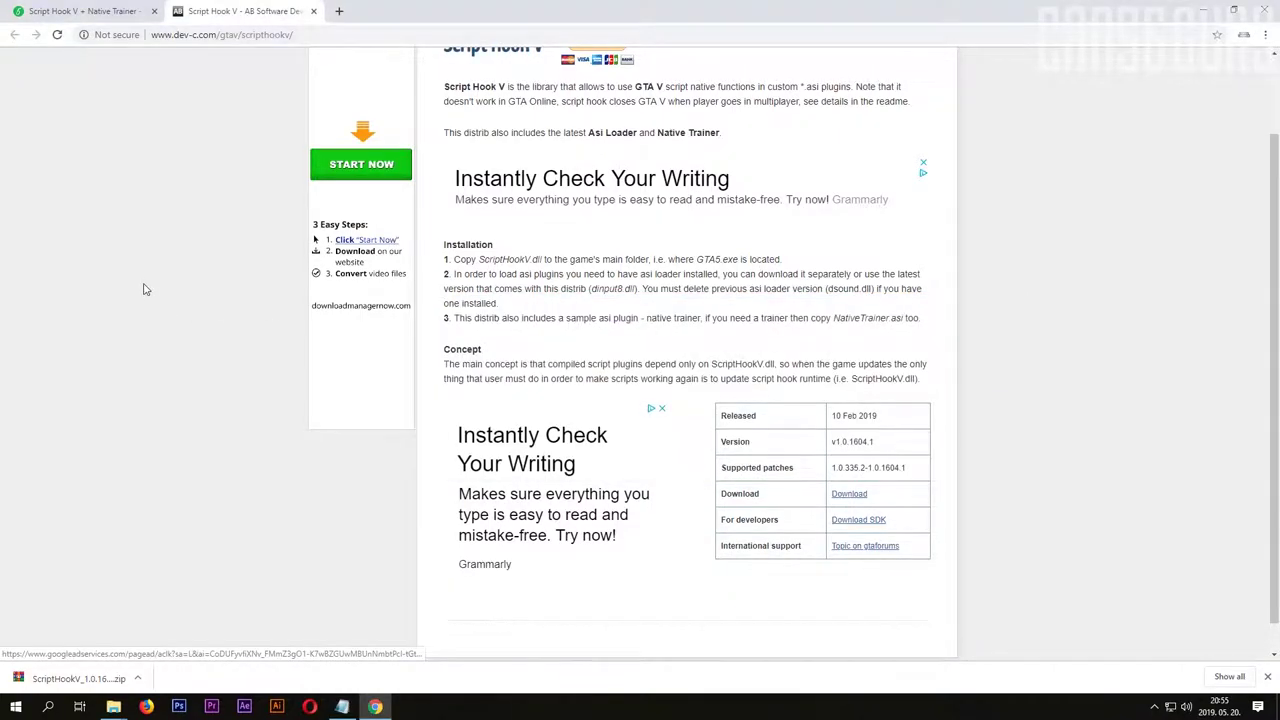
{"action": "scroll", "coordinate": [145, 289], "scroll_direction": "up", "scroll_amount": 2}
{"action": "left_click", "coordinate": [313, 11]}
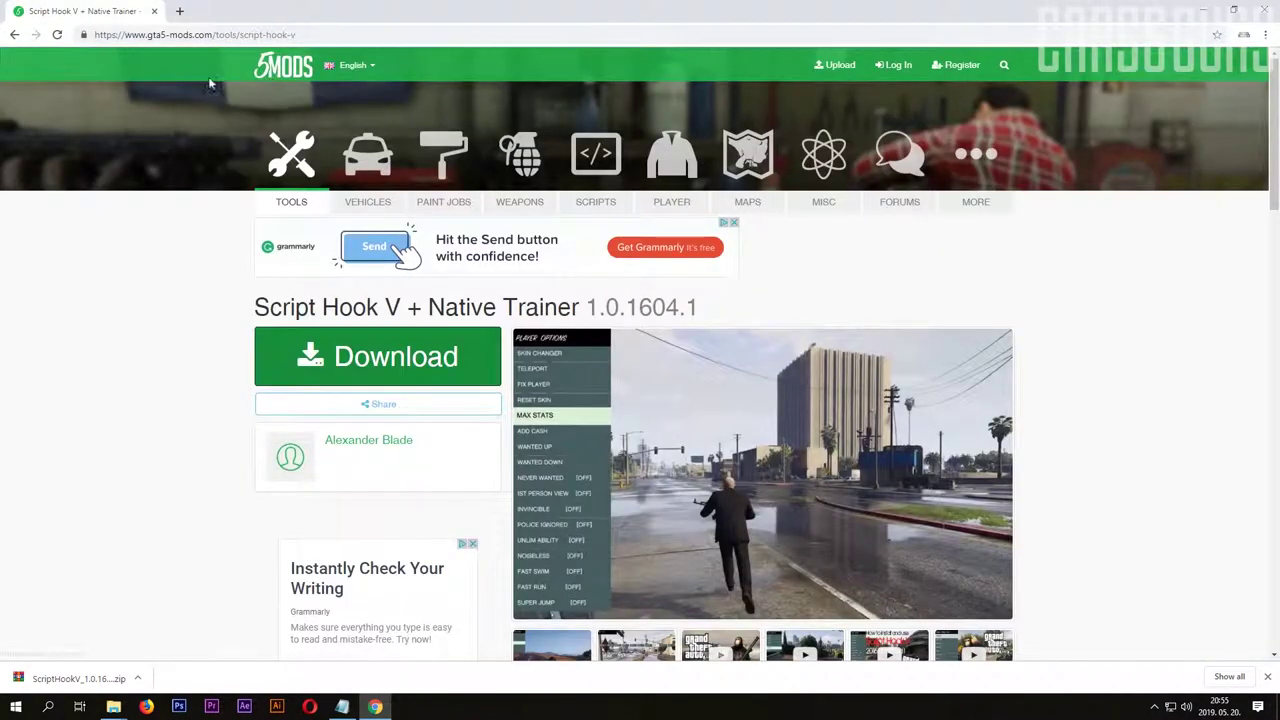
{"action": "left_click", "coordinate": [14, 35]}
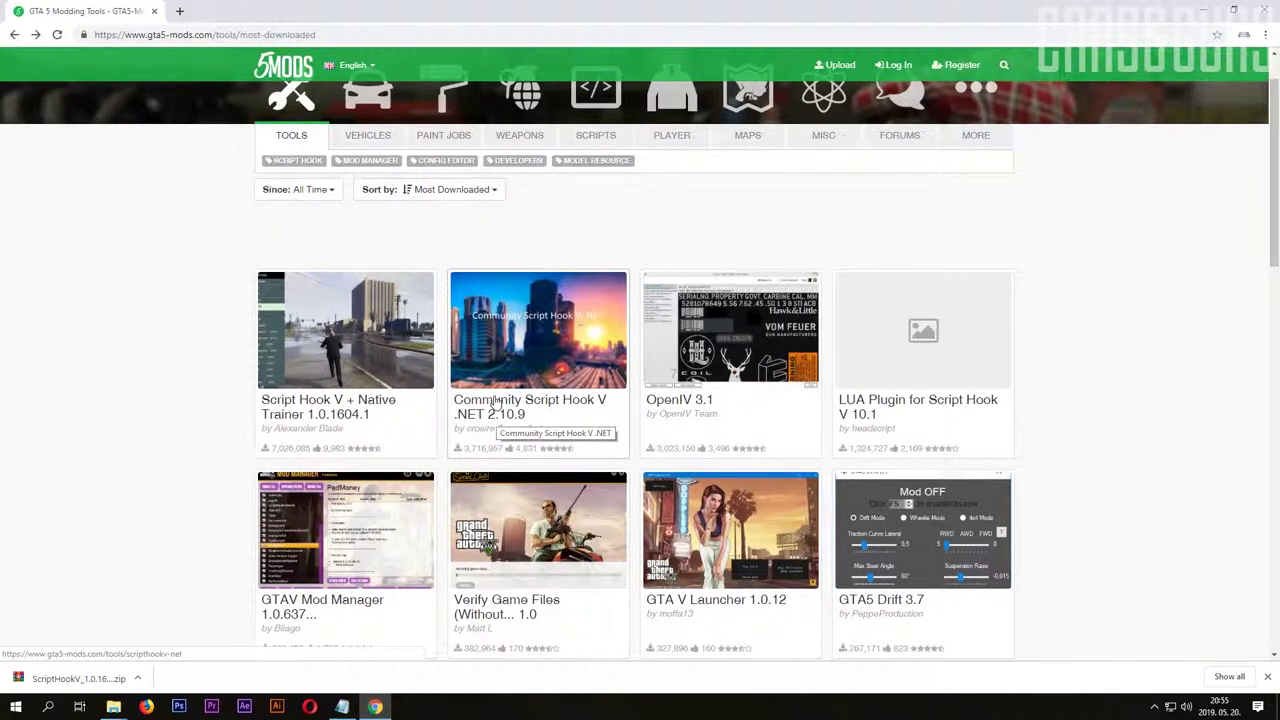
{"action": "left_click", "coordinate": [493, 401]}
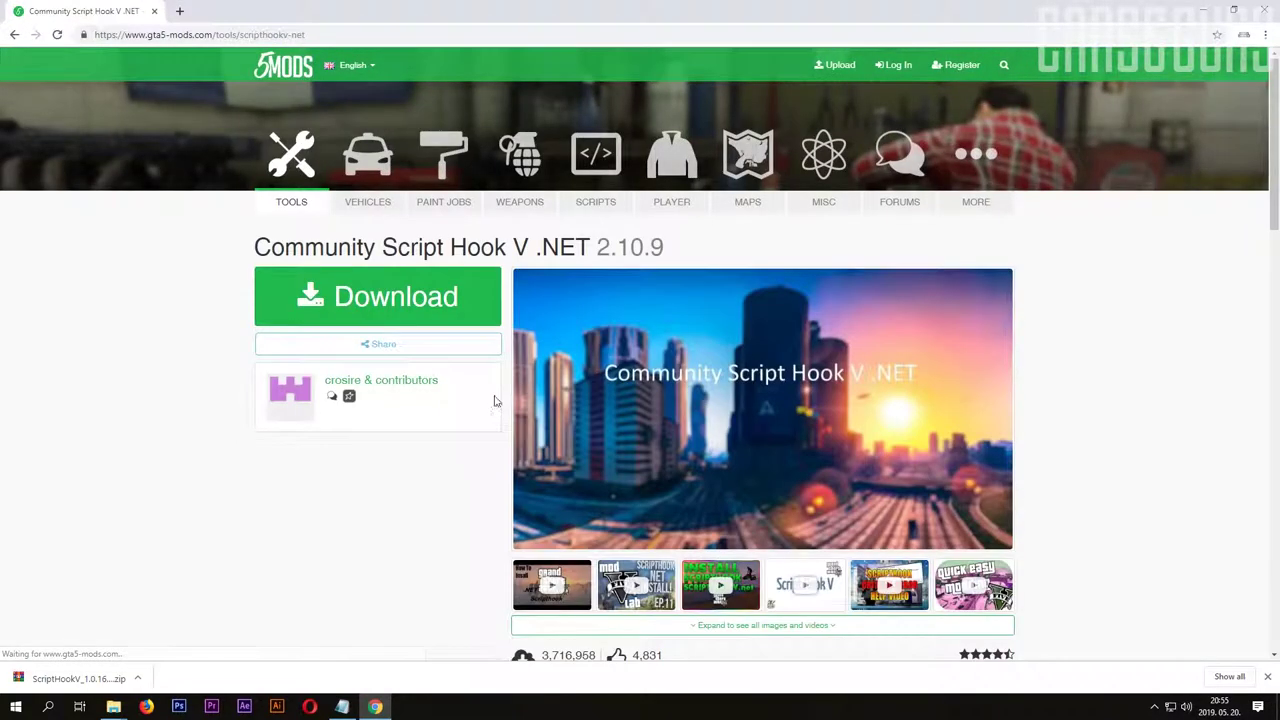
{"action": "scroll", "coordinate": [494, 401], "scroll_direction": "down", "scroll_amount": 2}
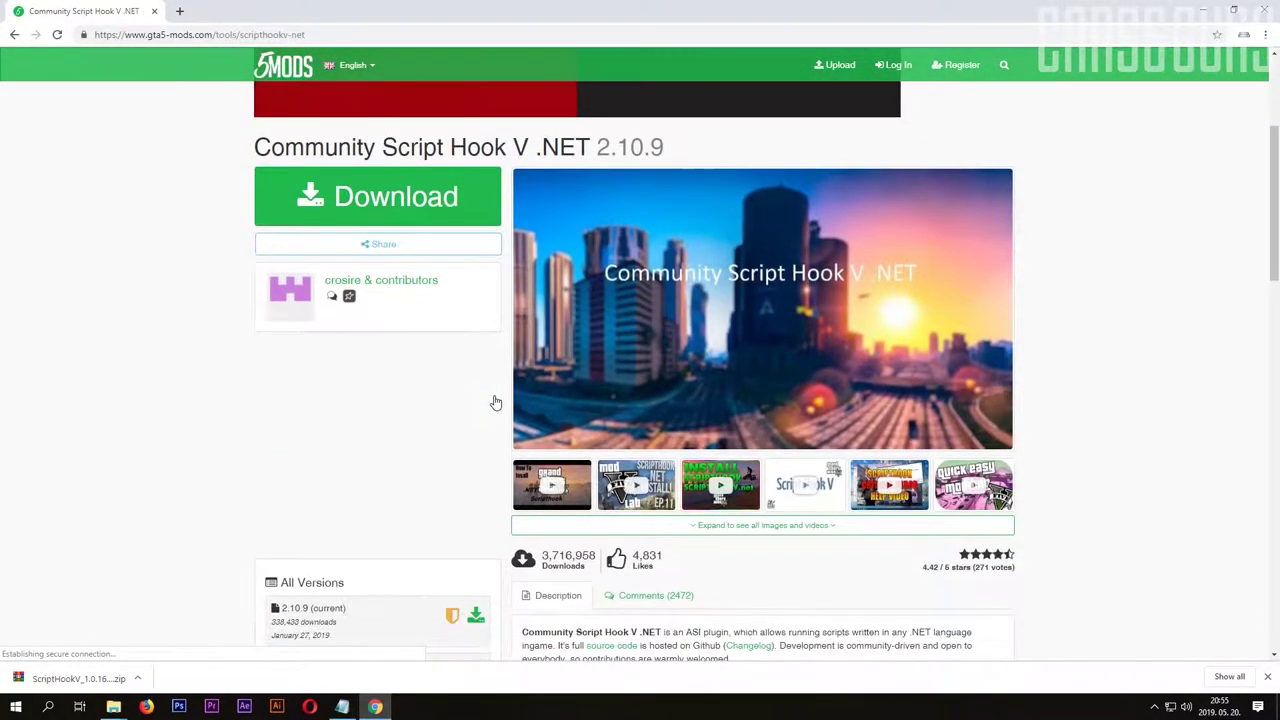
{"action": "scroll", "coordinate": [494, 401], "scroll_direction": "down", "scroll_amount": 1}
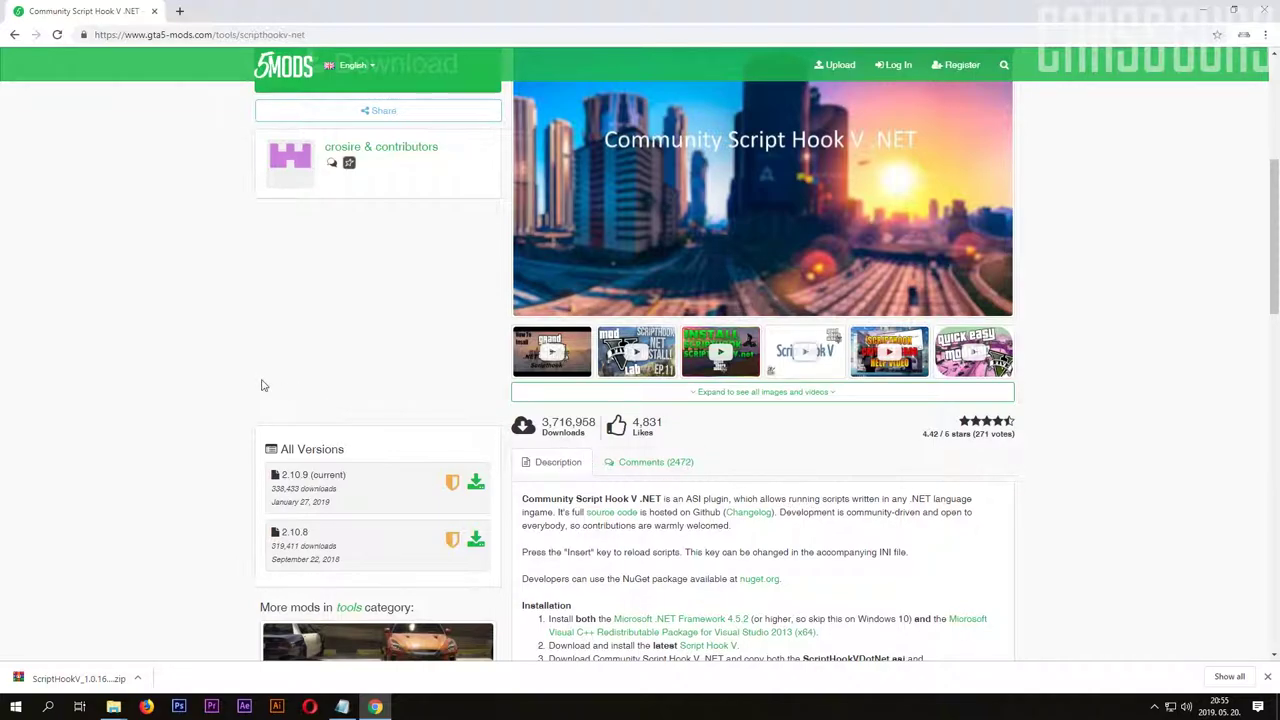
{"action": "scroll", "coordinate": [260, 380], "scroll_direction": "up", "scroll_amount": 2}
{"action": "left_click", "coordinate": [314, 348]}
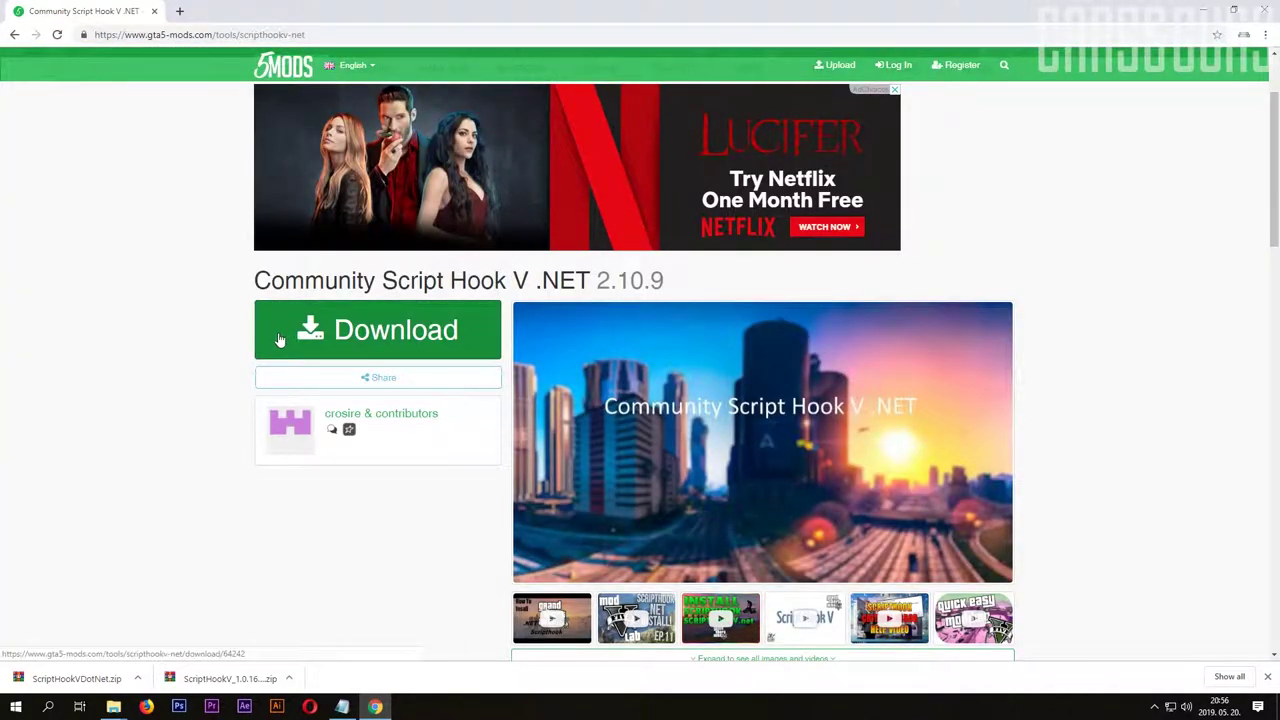
{"action": "left_click", "coordinate": [139, 681]}
Extract ScriptHookVDotNet.zip to a ScriptHookVDotNet folder and select its .asi, .dll and XML files
{"action": "left_click", "coordinate": [157, 641]}
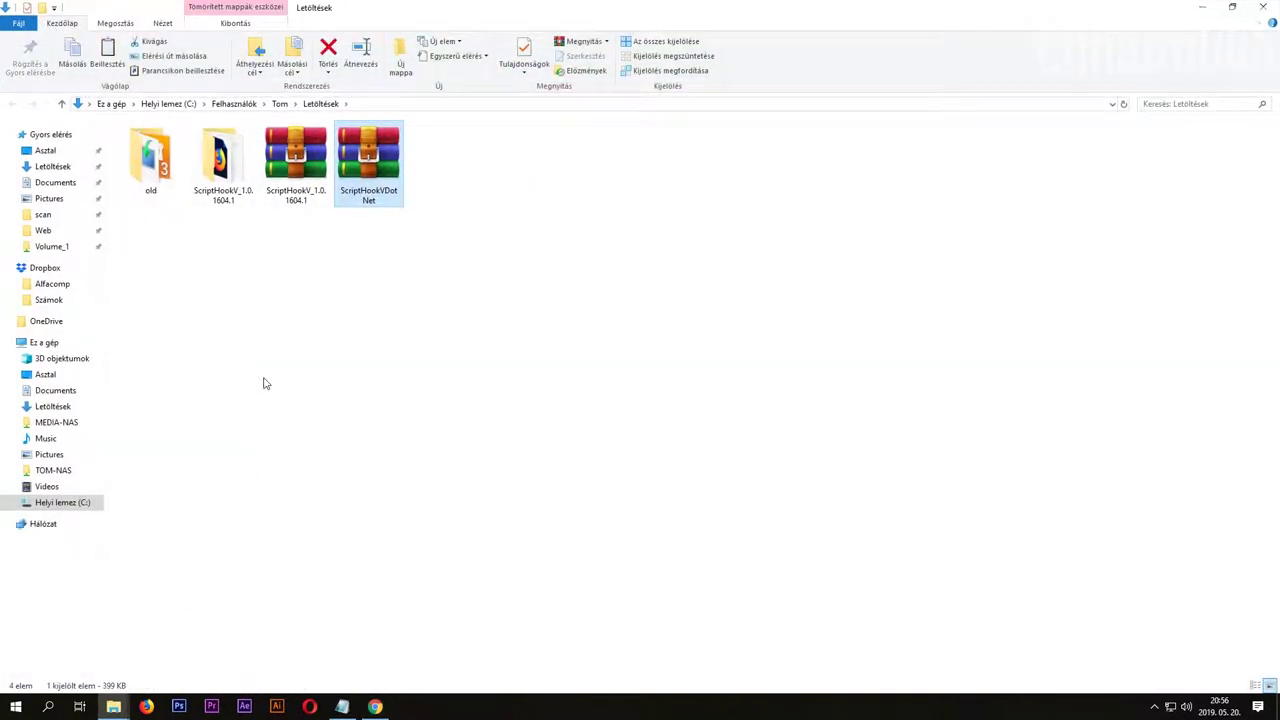
{"action": "right_click", "coordinate": [365, 181]}
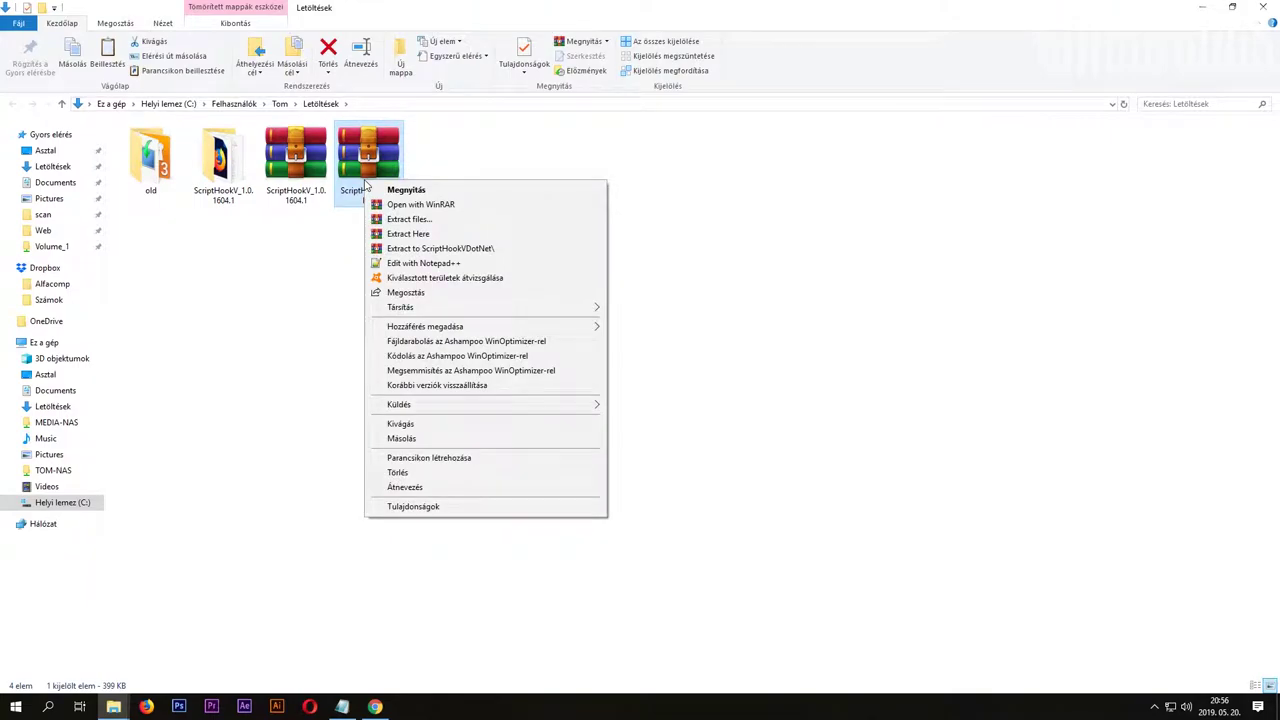
{"action": "left_click", "coordinate": [409, 250]}
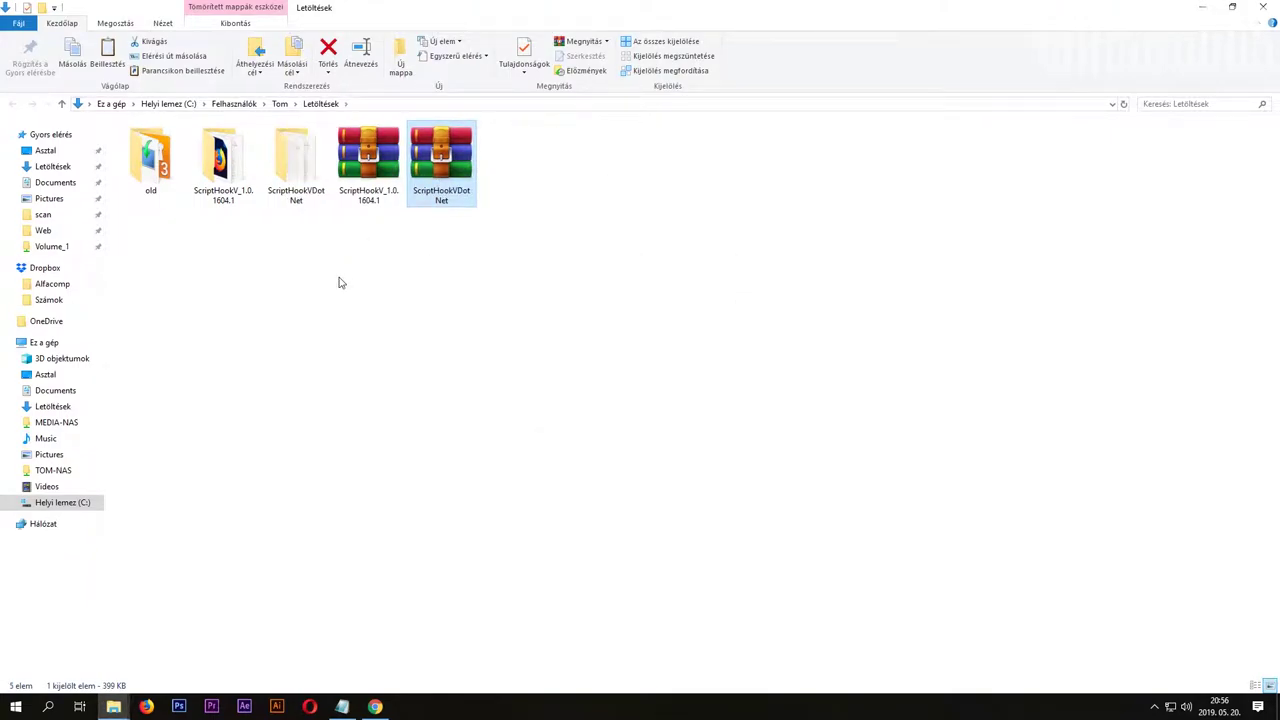
{"action": "double_click", "coordinate": [292, 170]}
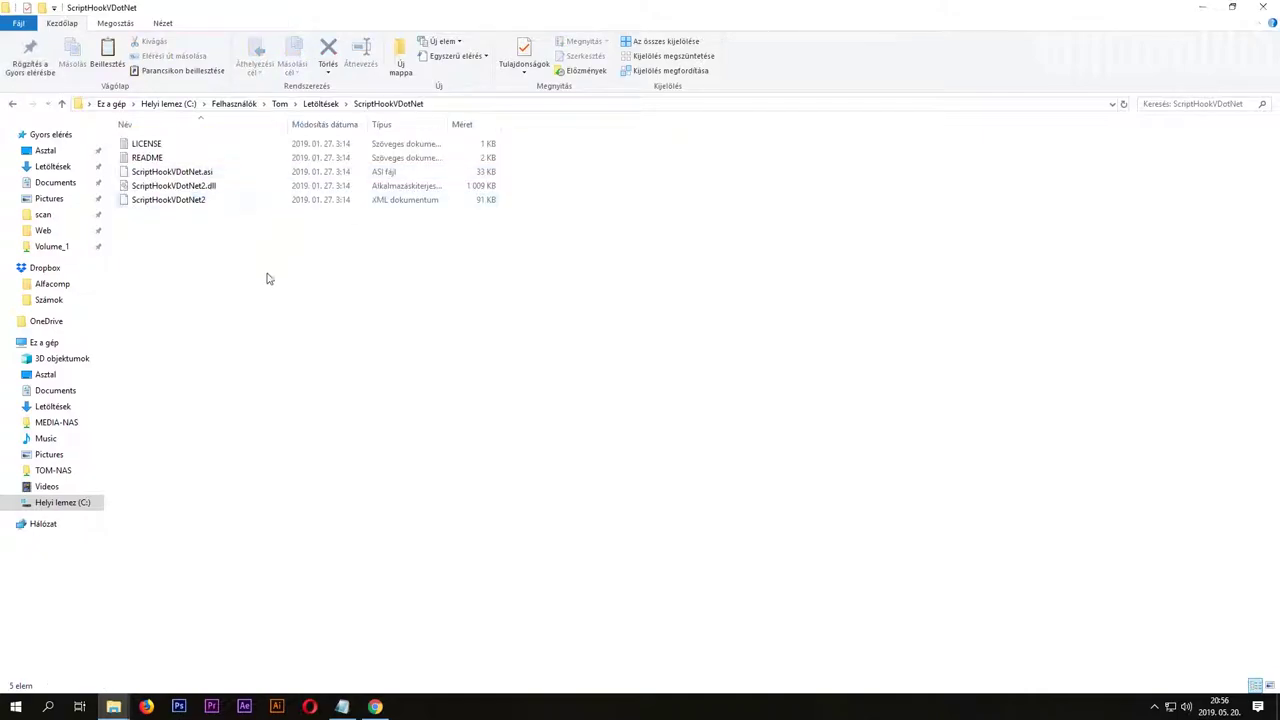
{"action": "left_click_drag", "start_coordinate": [205, 230], "coordinate": [170, 160]}
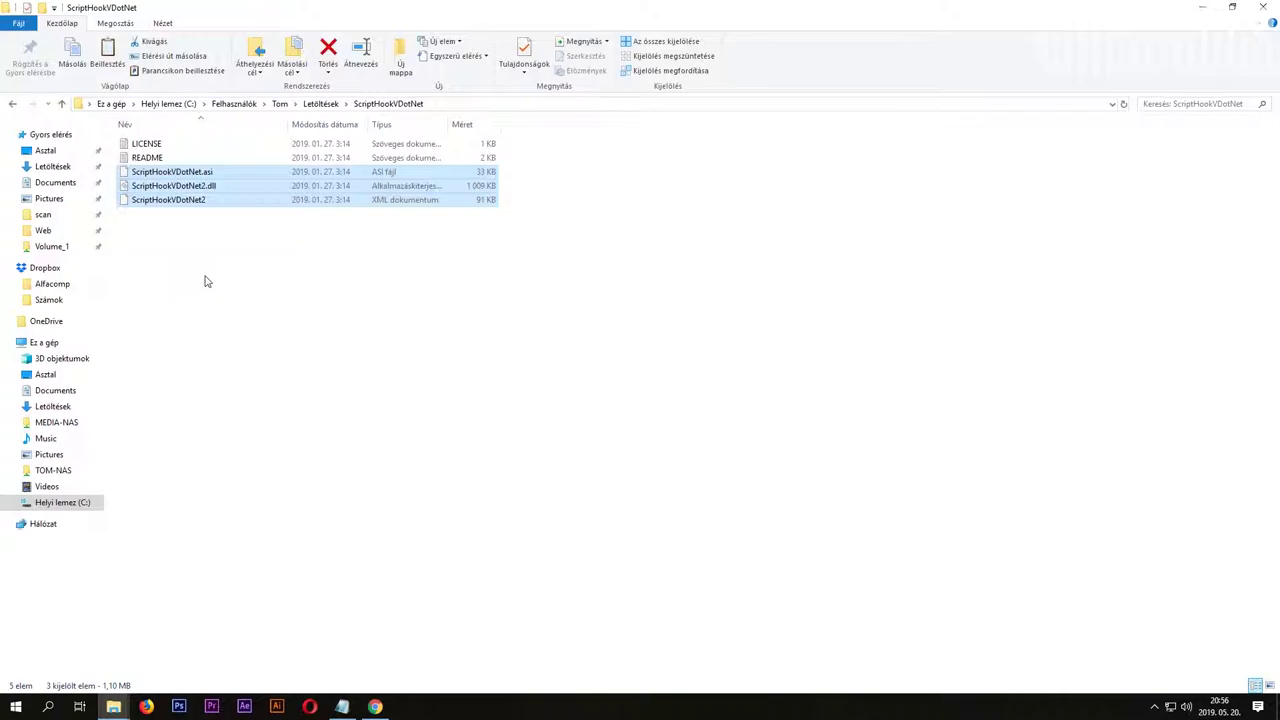
Paste the three files into Grand Theft Auto V with admin permission, then close the extra folder windows
{"action": "left_click", "coordinate": [120, 704]}
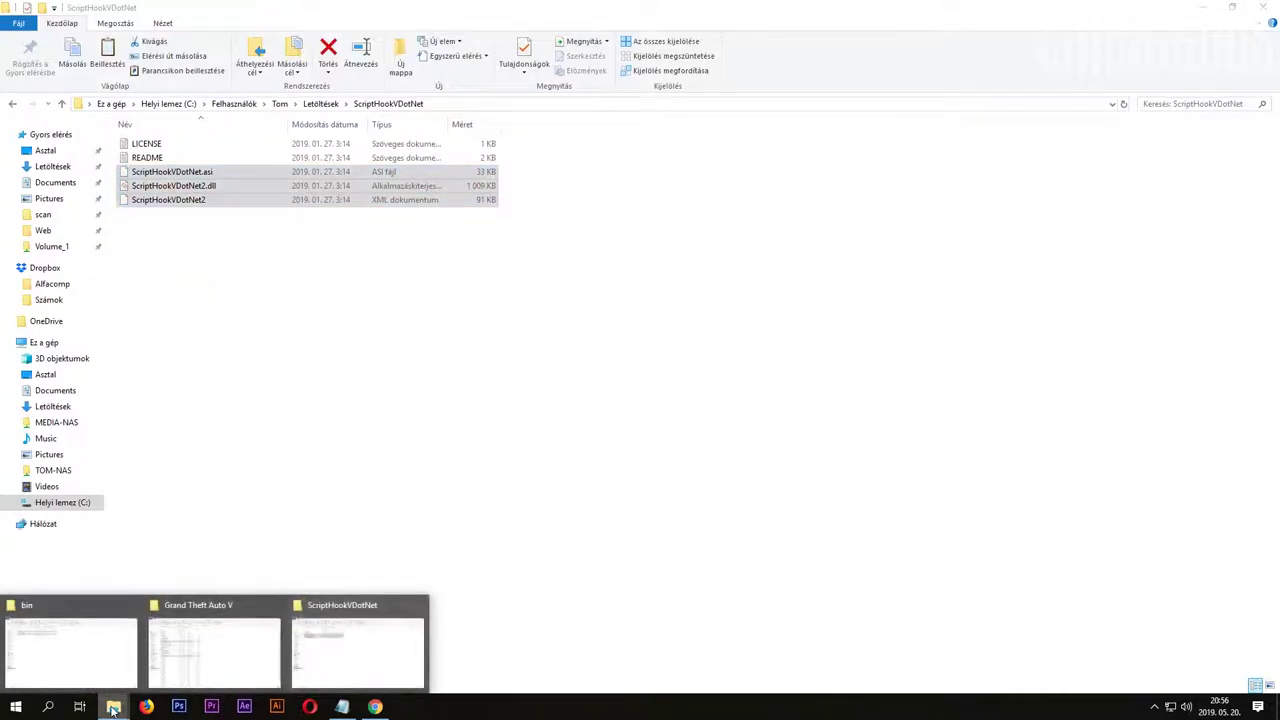
{"action": "left_click", "coordinate": [165, 666]}
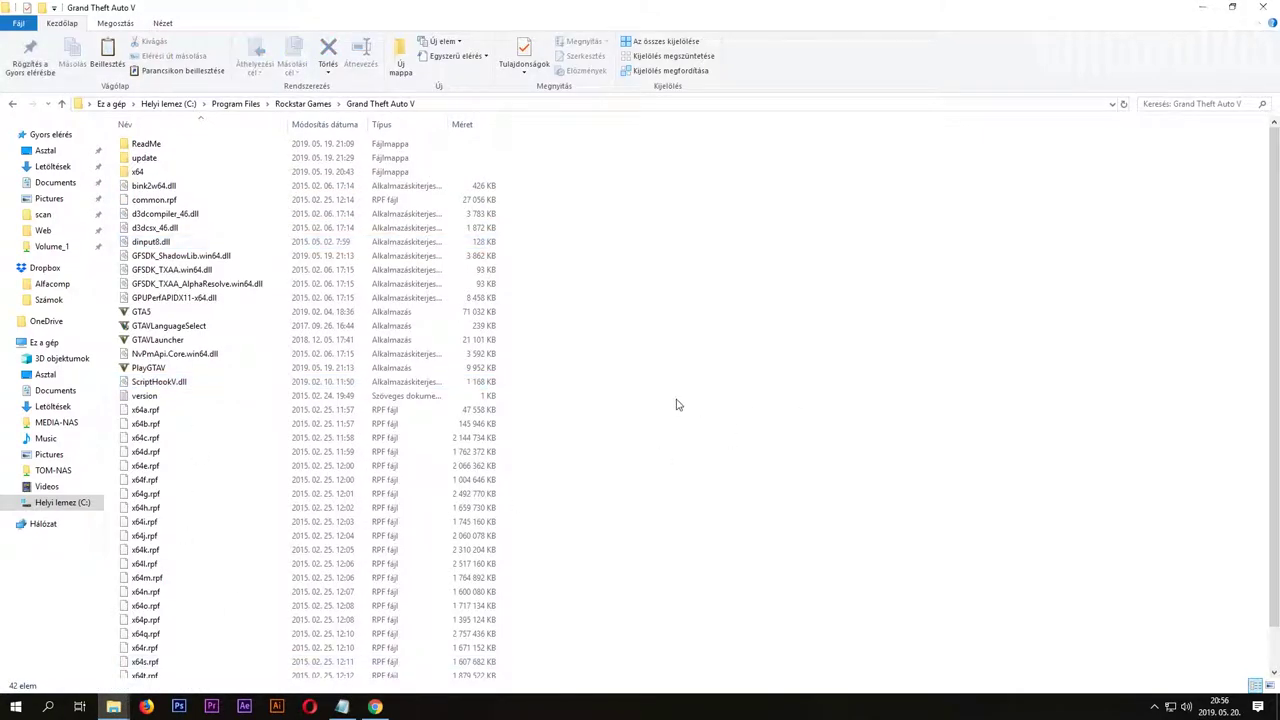
{"action": "key", "text": "ctrl+v"}
{"action": "left_click", "coordinate": [611, 291]}
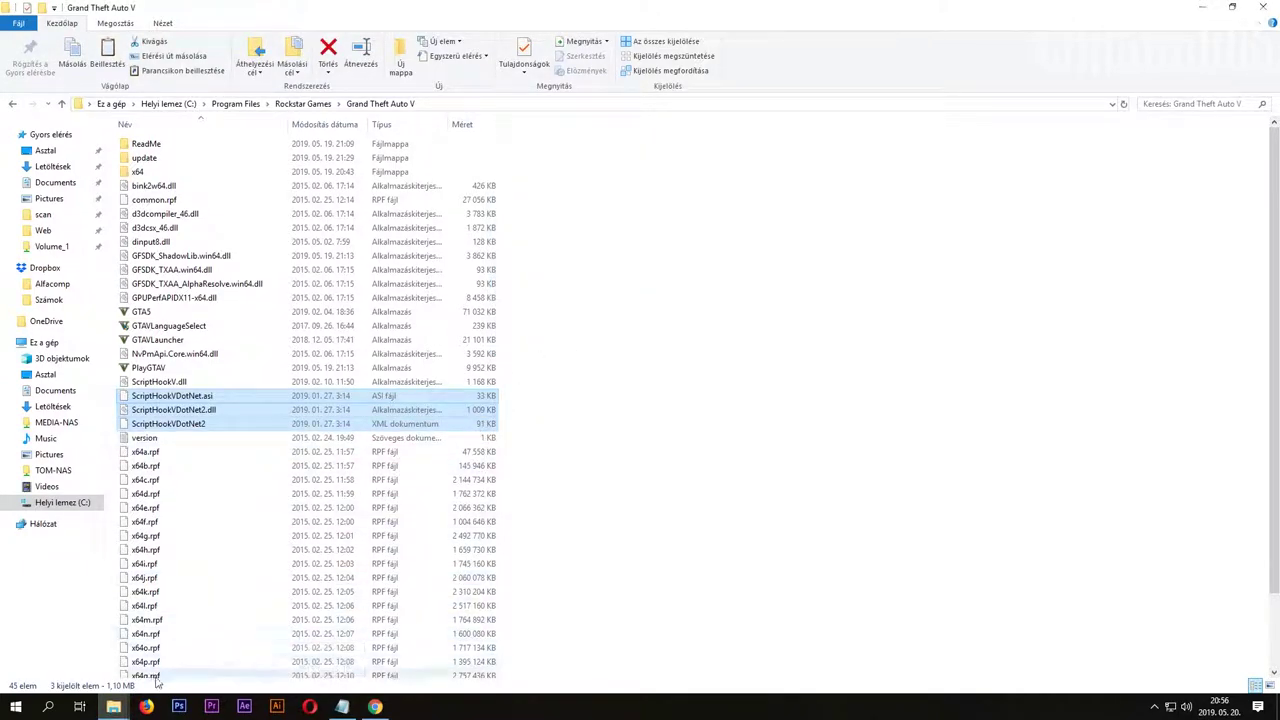
{"action": "left_click", "coordinate": [114, 707]}
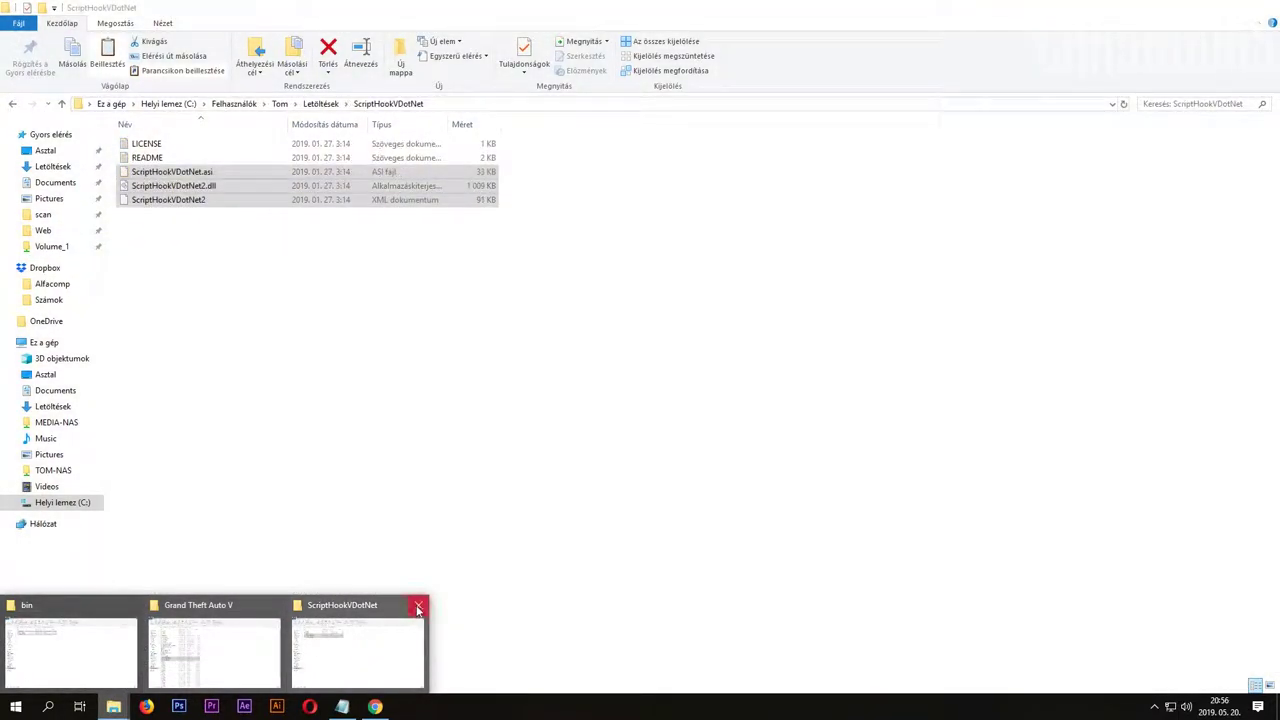
{"action": "left_click", "coordinate": [418, 605]}
{"action": "left_click", "coordinate": [129, 607]}
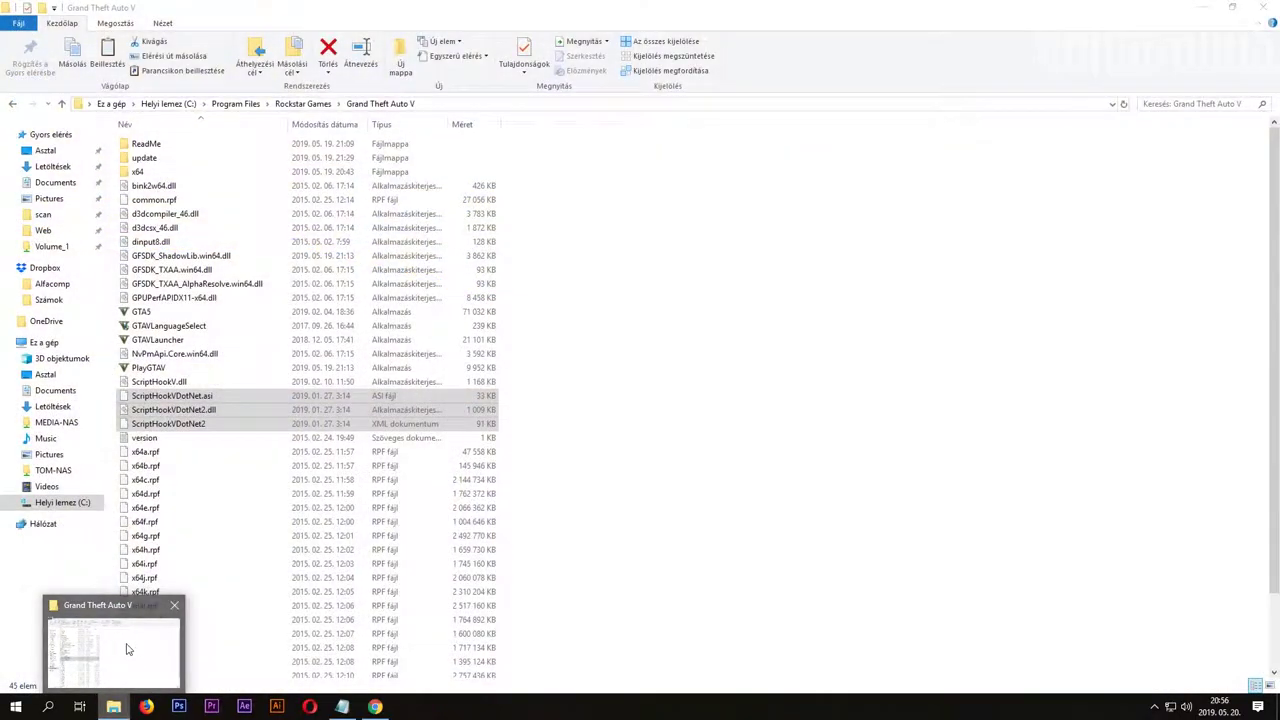
Get ovisetup.exe from the OpenIV 3.1 page and show it in the Letöltések folder
{"action": "left_click", "coordinate": [377, 707]}
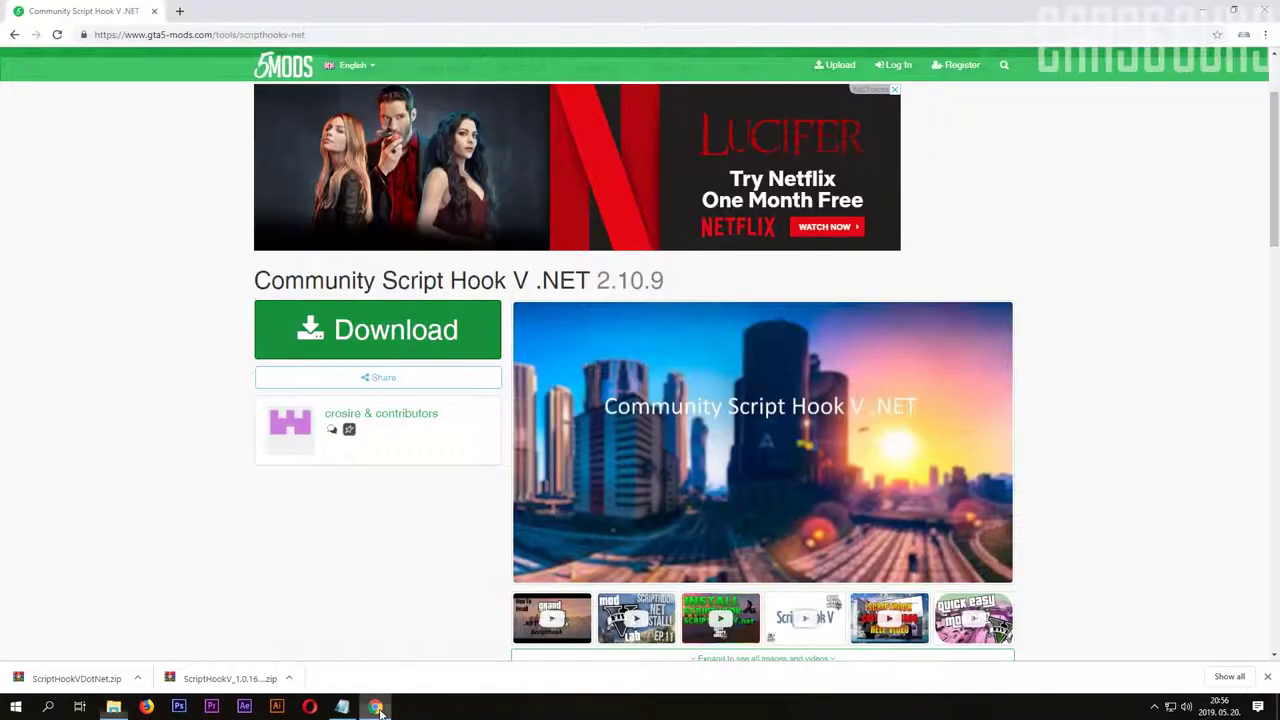
{"action": "left_click", "coordinate": [15, 35]}
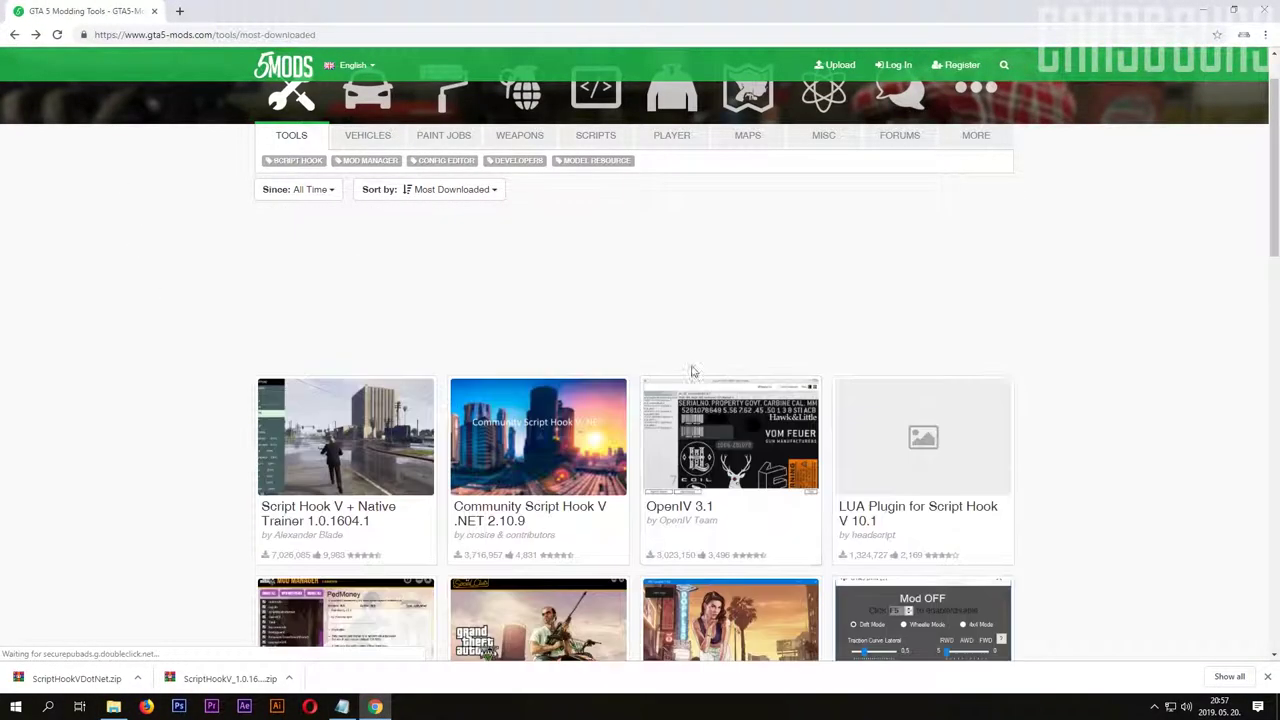
{"action": "left_click", "coordinate": [686, 511]}
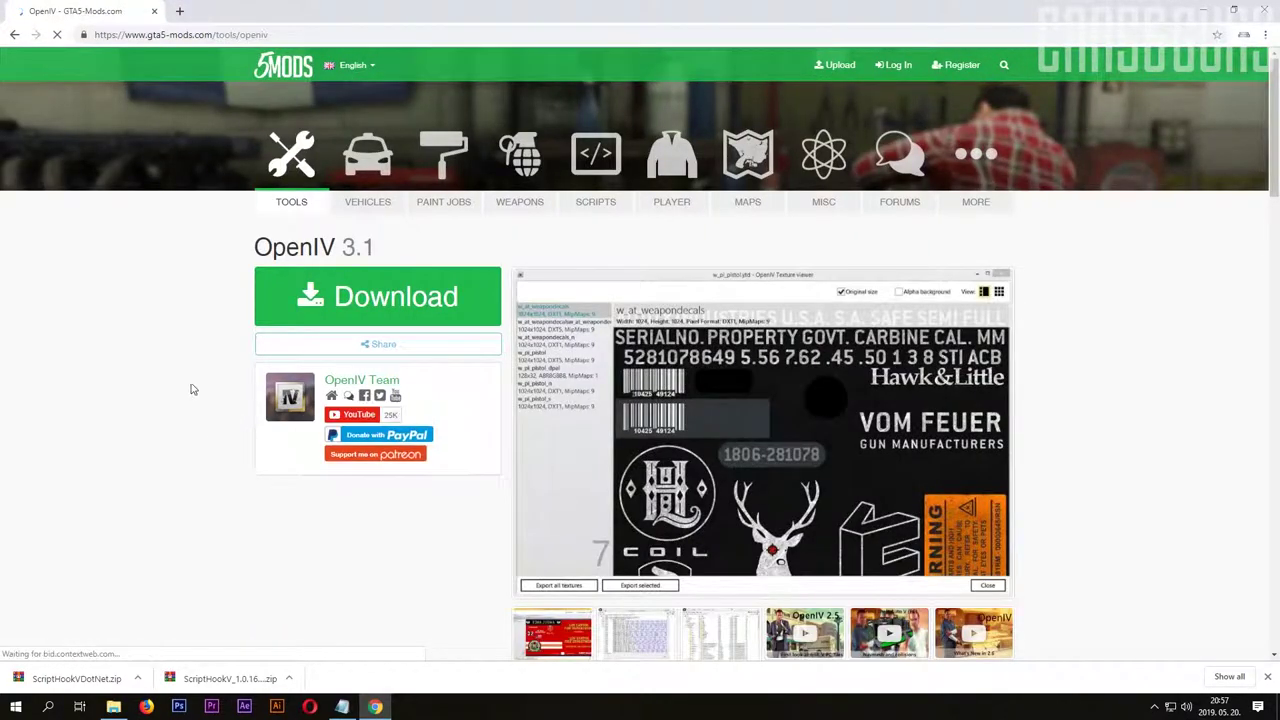
{"action": "scroll", "coordinate": [322, 392], "scroll_direction": "down", "scroll_amount": 1}
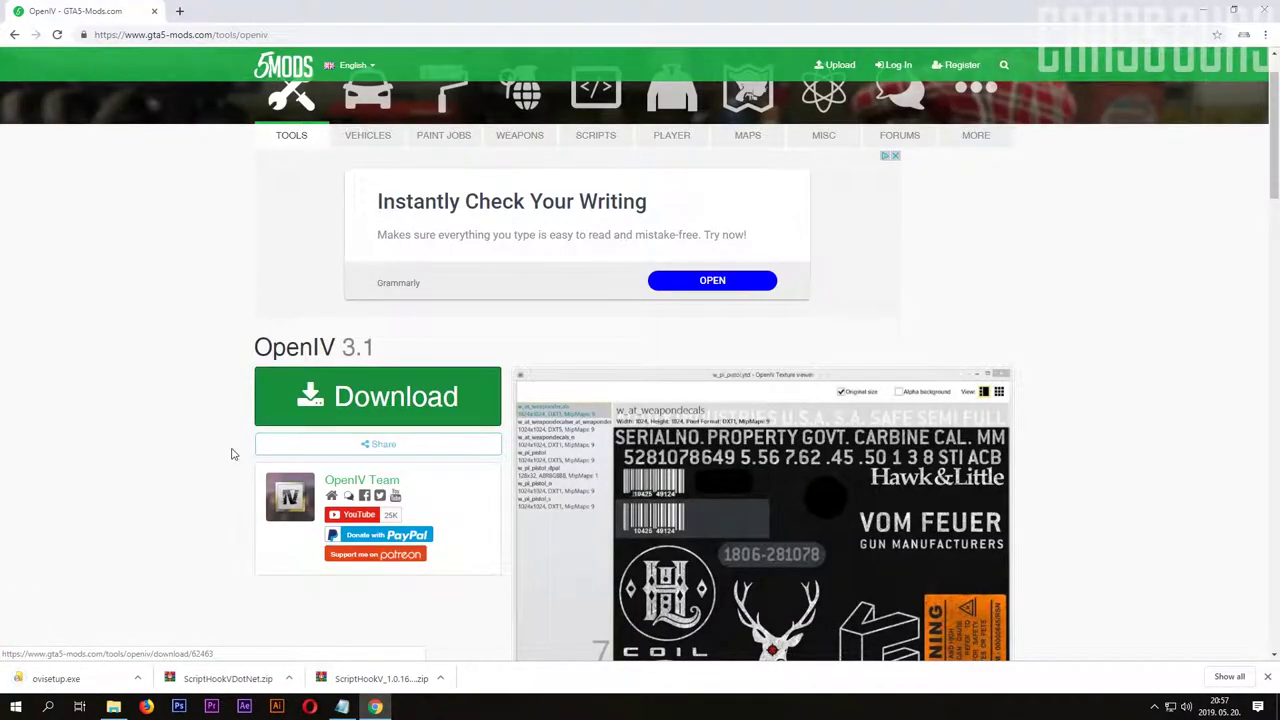
{"action": "left_click", "coordinate": [138, 679]}
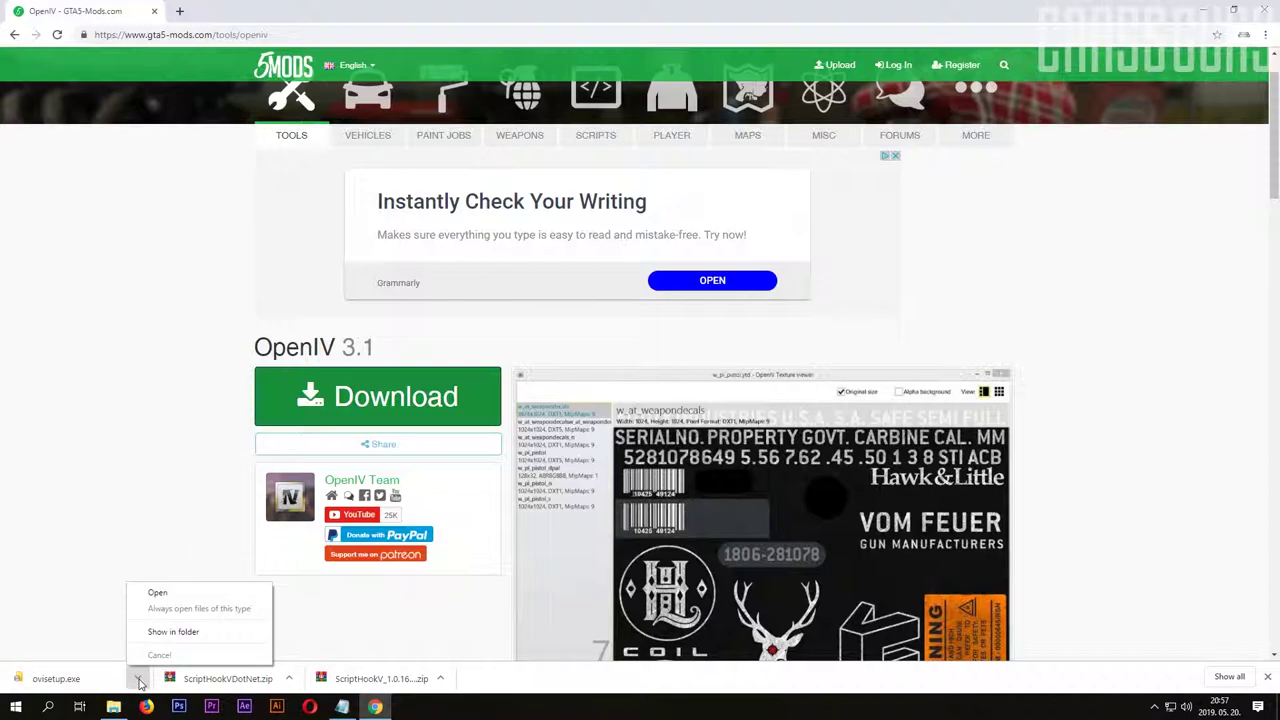
{"action": "left_click", "coordinate": [165, 631]}
{"action": "left_click", "coordinate": [366, 270]}
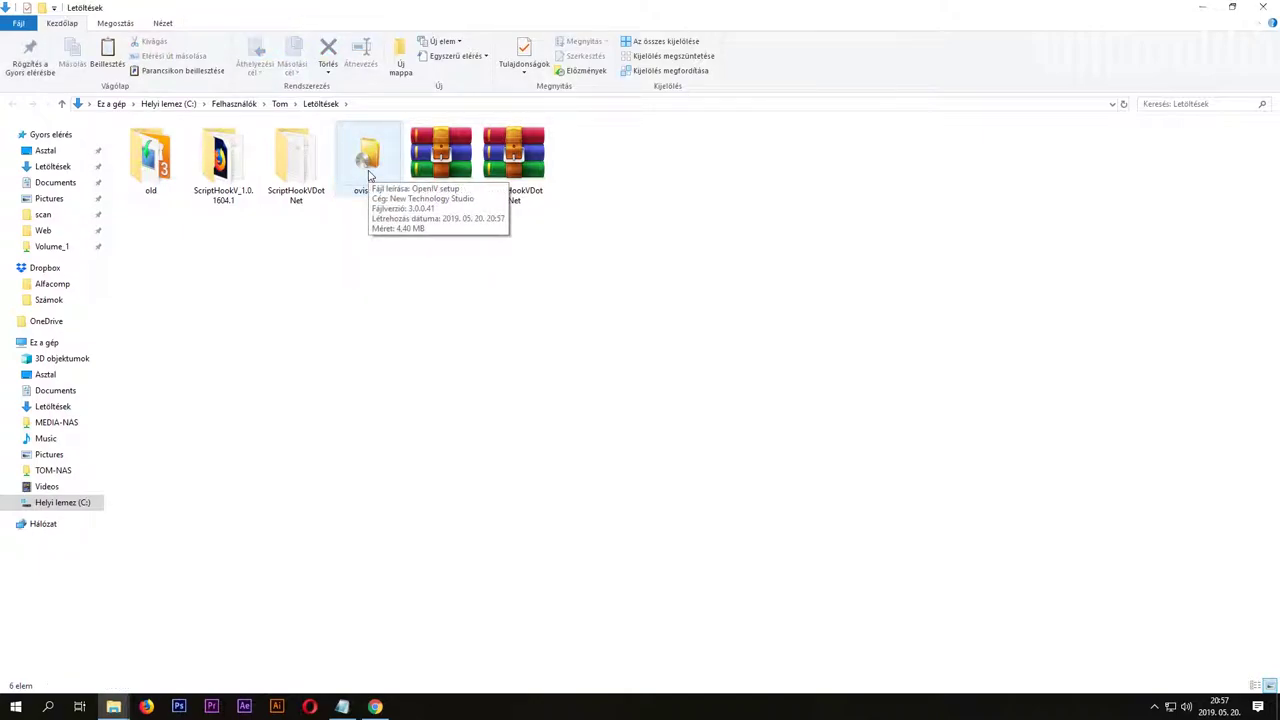
Run ovisetup to install OpenIV in English, accepting the license, launching afterwards, confirming the 24.2 Mb download
{"action": "double_click", "coordinate": [368, 175]}
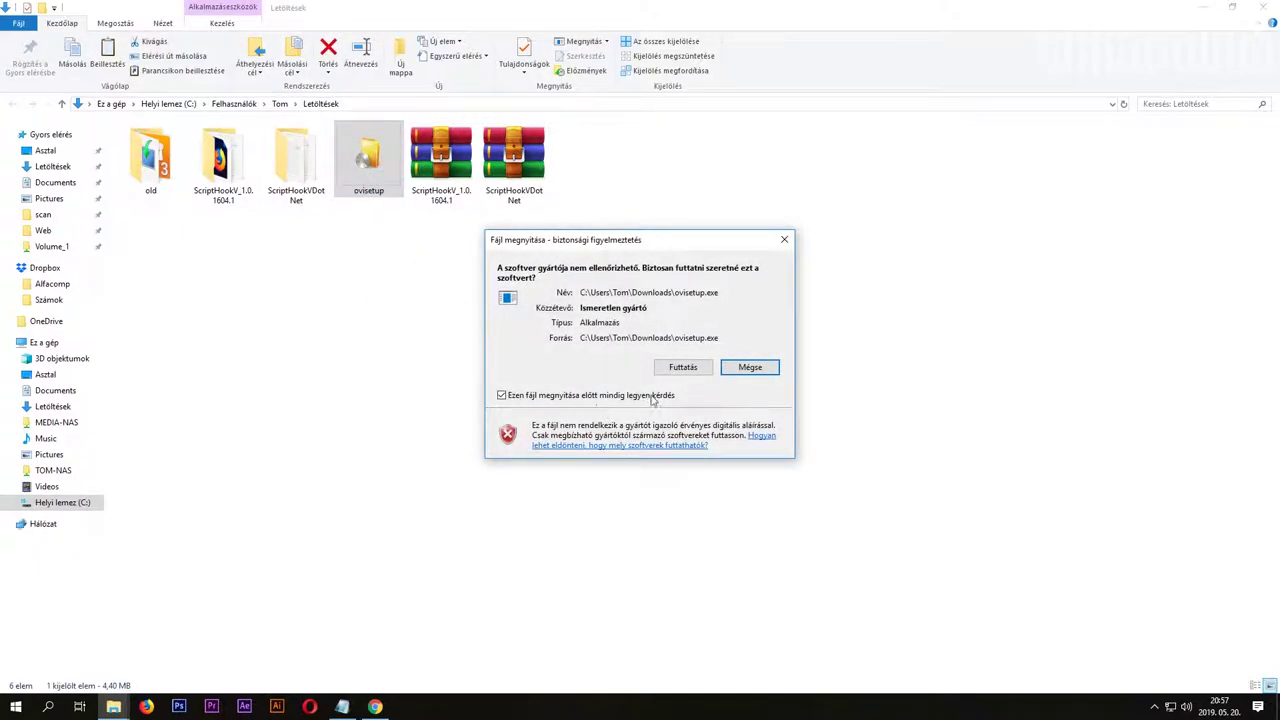
{"action": "left_click", "coordinate": [695, 366]}
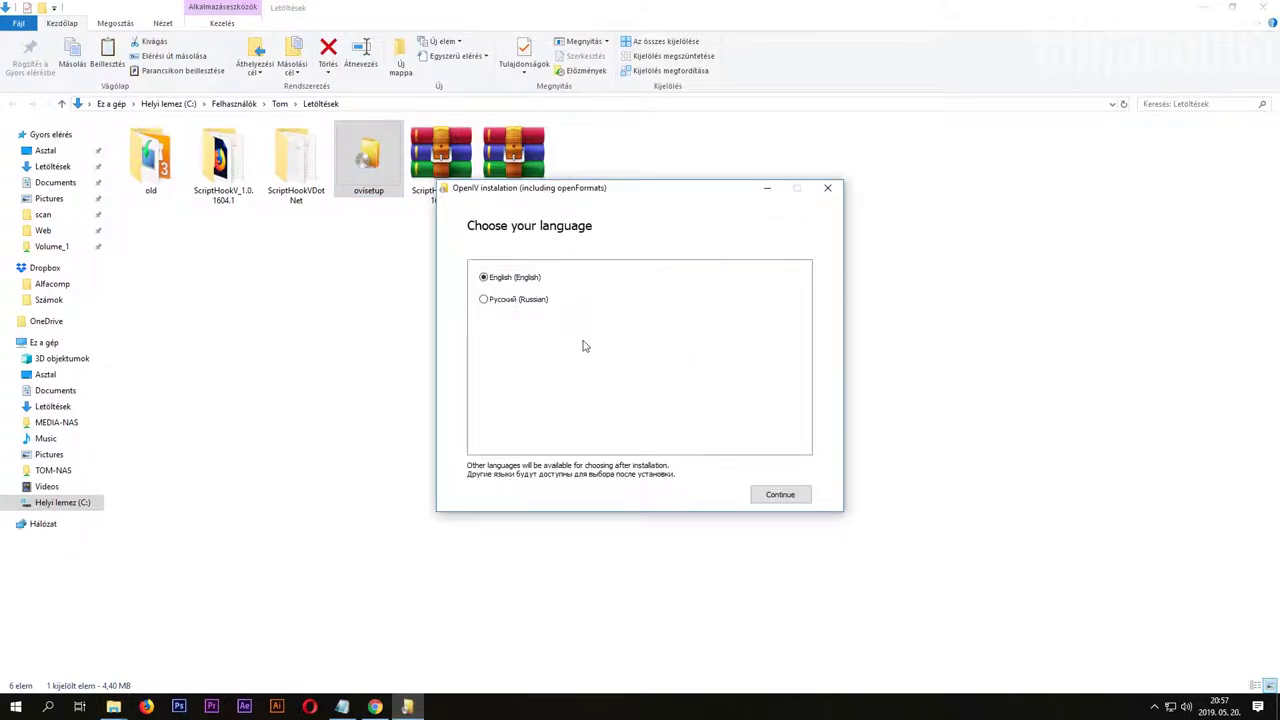
{"action": "left_click", "coordinate": [771, 497]}
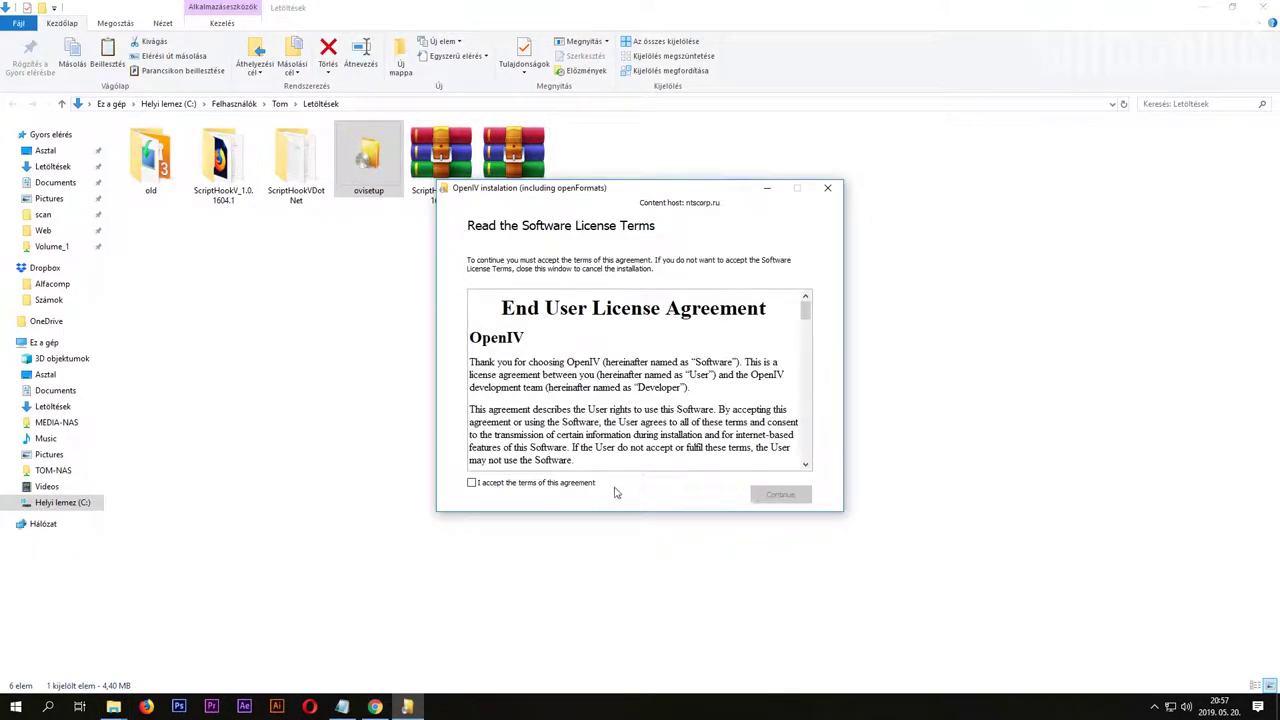
{"action": "left_click", "coordinate": [620, 487]}
{"action": "left_click", "coordinate": [765, 495]}
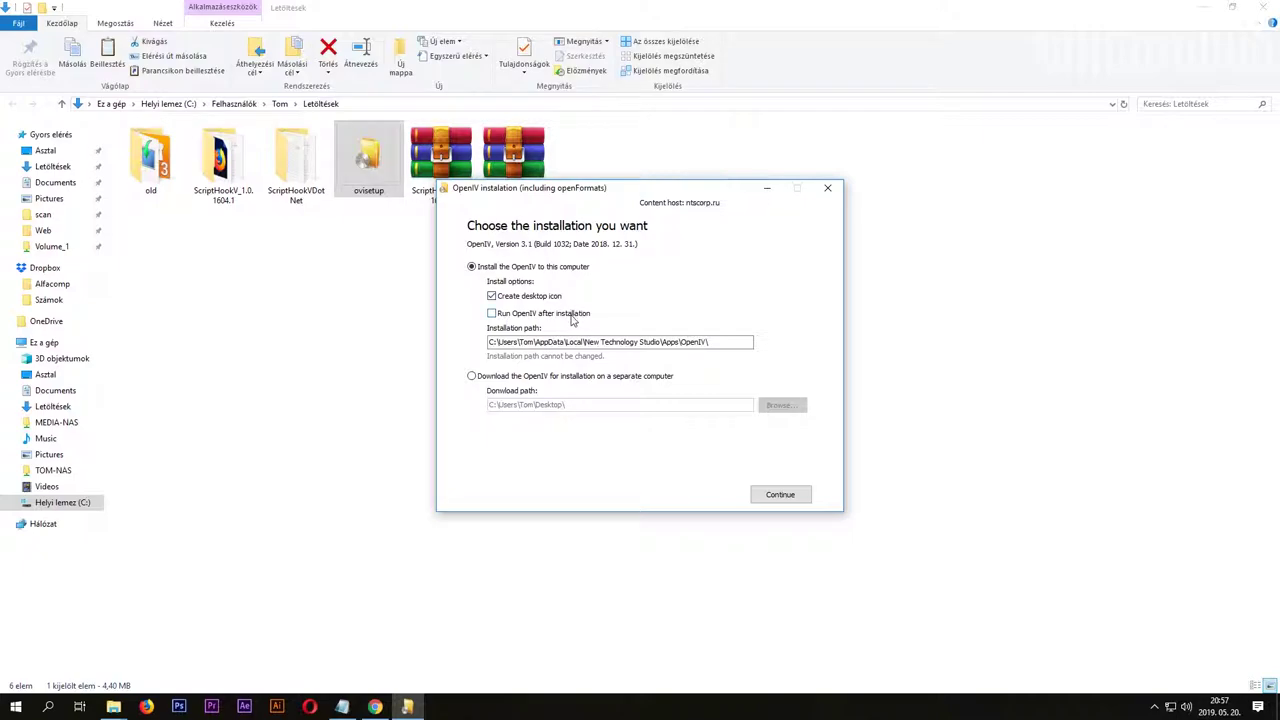
{"action": "left_click", "coordinate": [571, 315]}
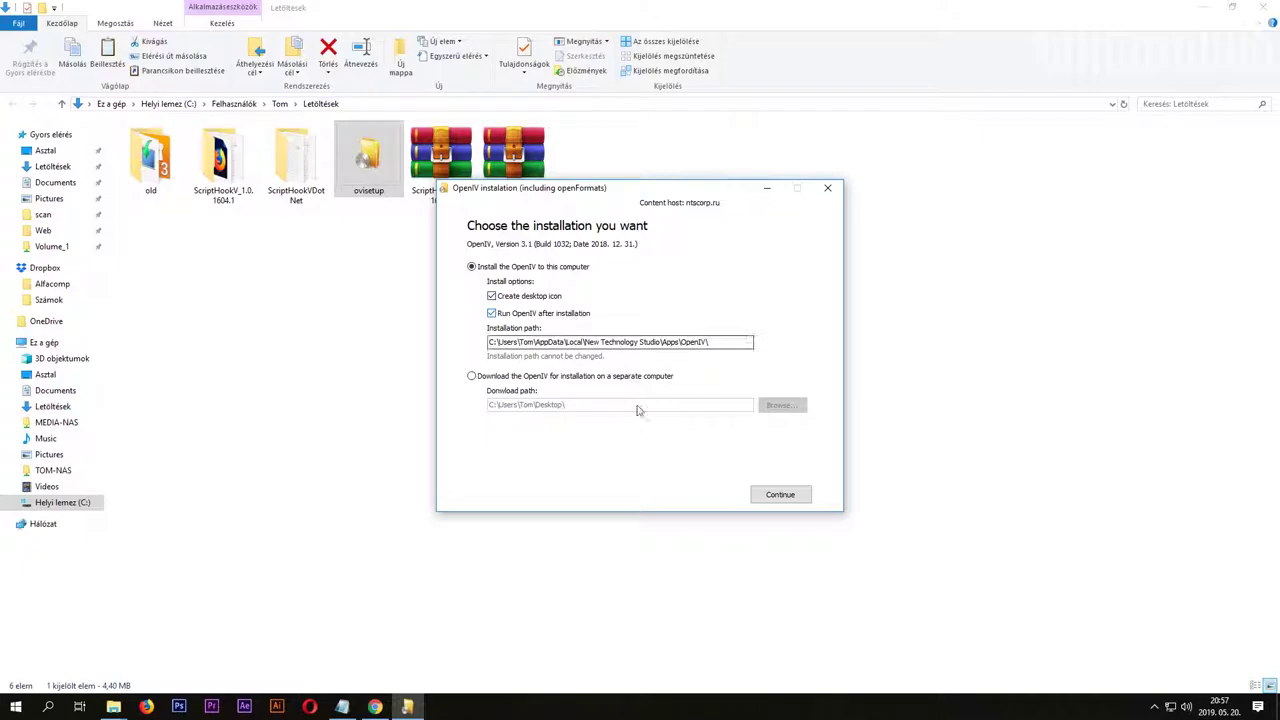
{"action": "left_click", "coordinate": [765, 495]}
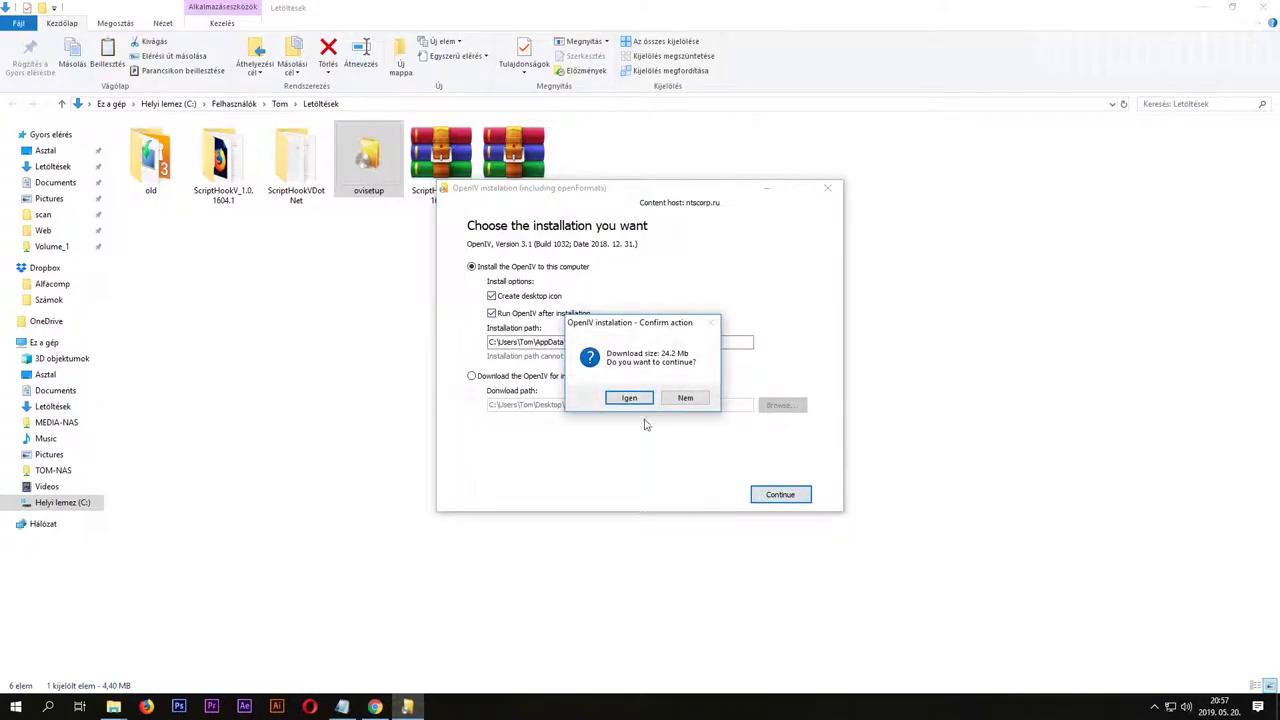
{"action": "left_click", "coordinate": [642, 399]}
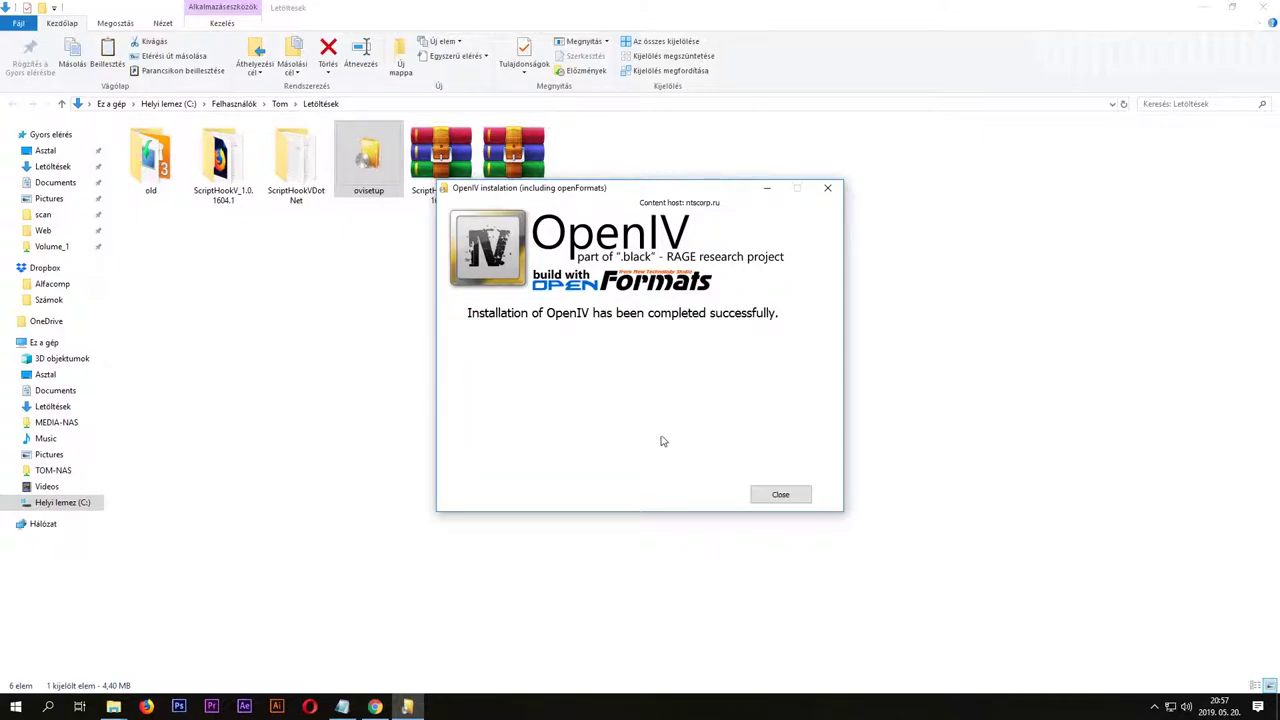
Close the installer and point OpenIV for GTA V on Windows at the Grand Theft Auto V folder
{"action": "left_click", "coordinate": [767, 505]}
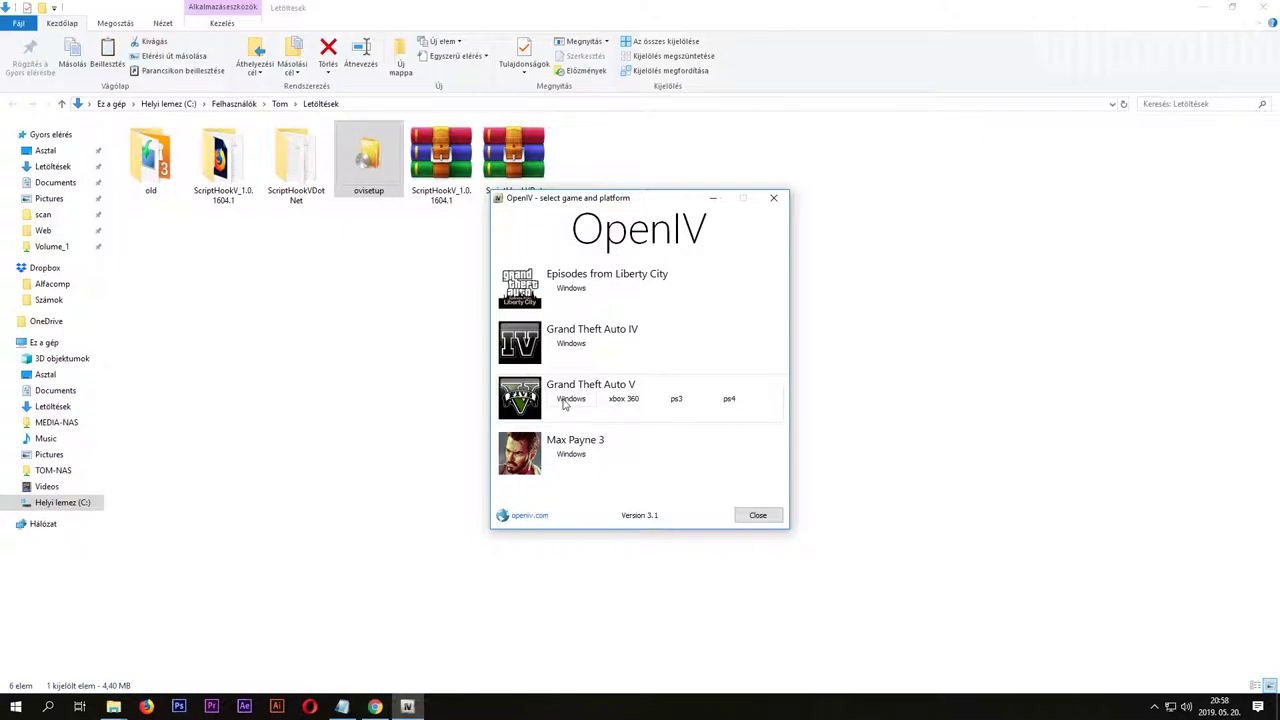
{"action": "left_click", "coordinate": [564, 400]}
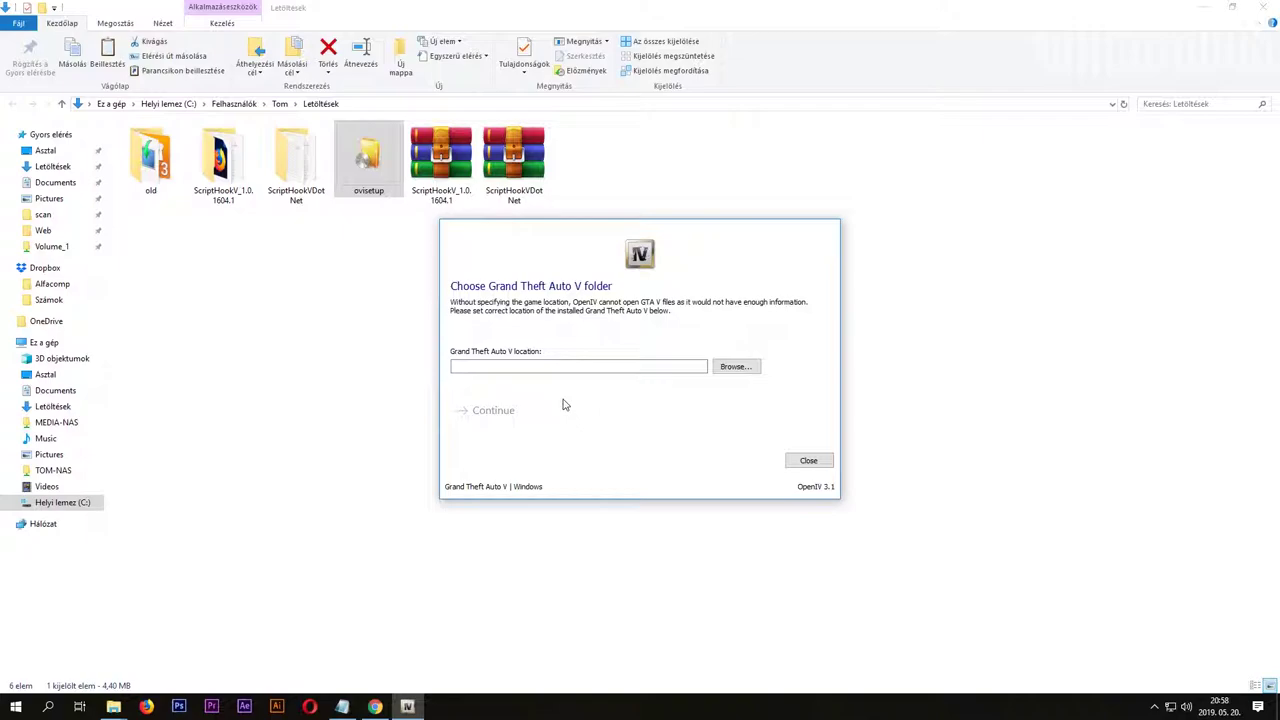
{"action": "left_click", "coordinate": [735, 367]}
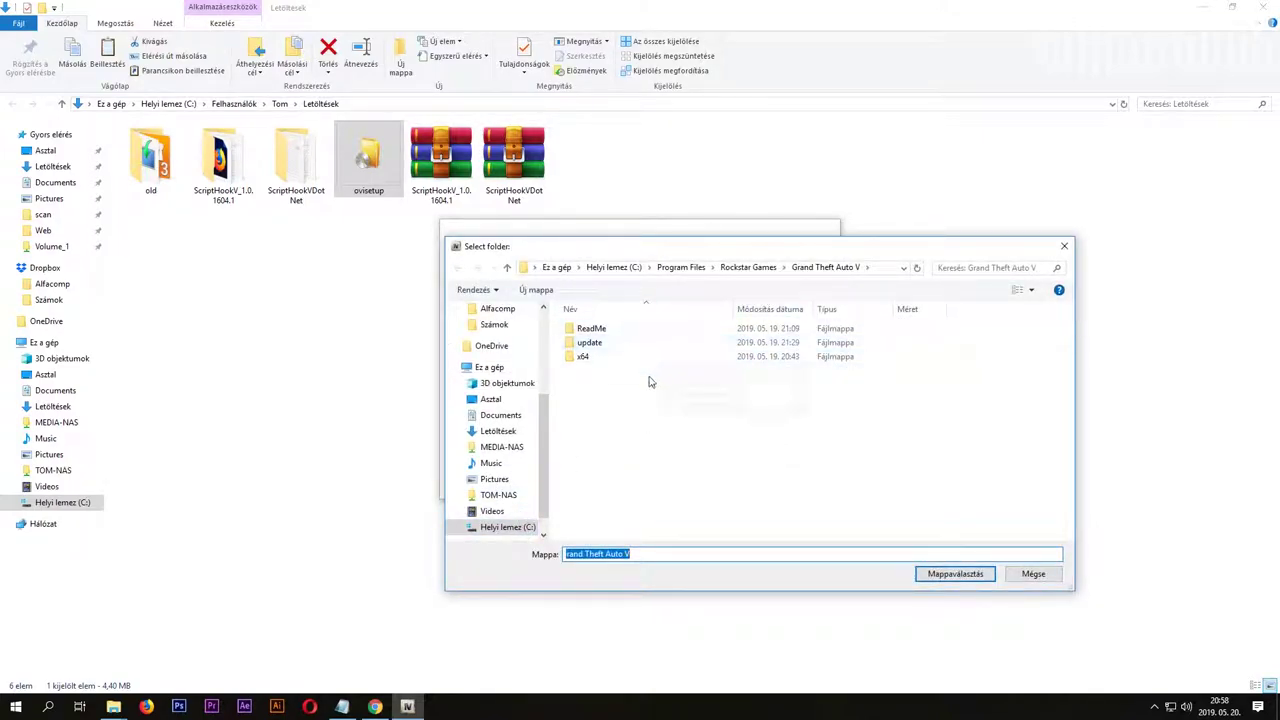
{"action": "left_click", "coordinate": [969, 580]}
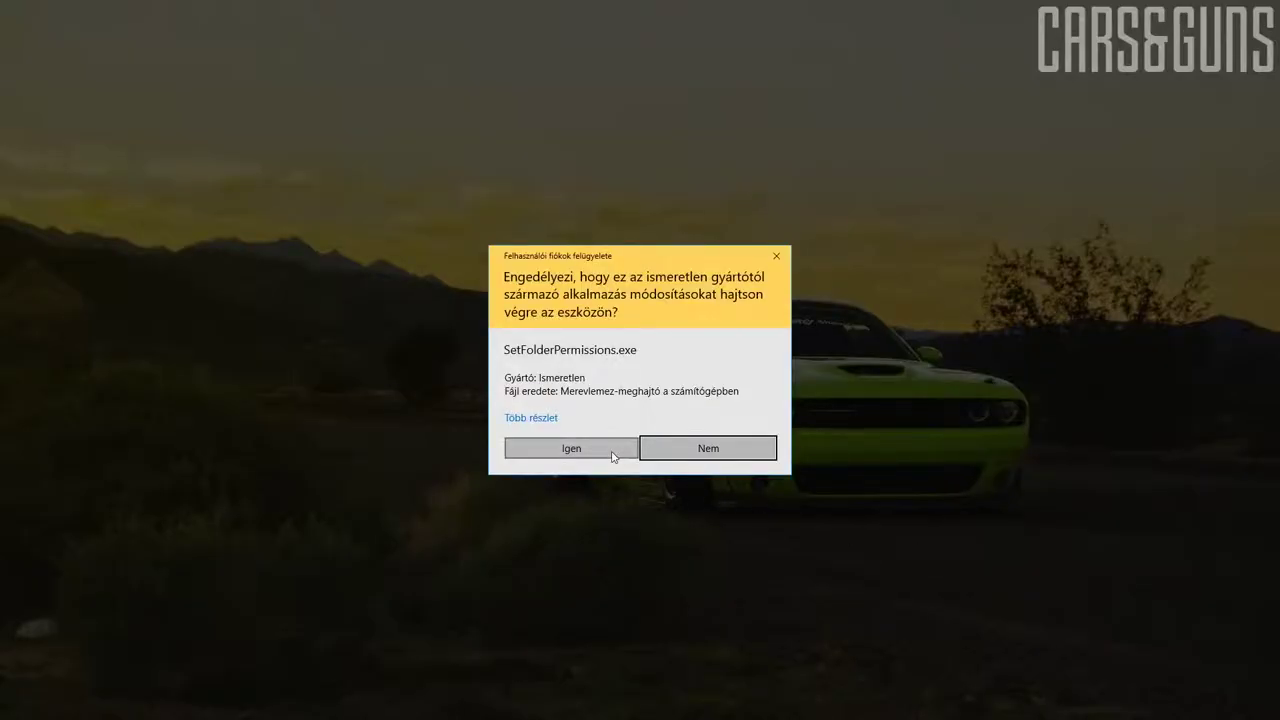
{"action": "left_click", "coordinate": [571, 448]}
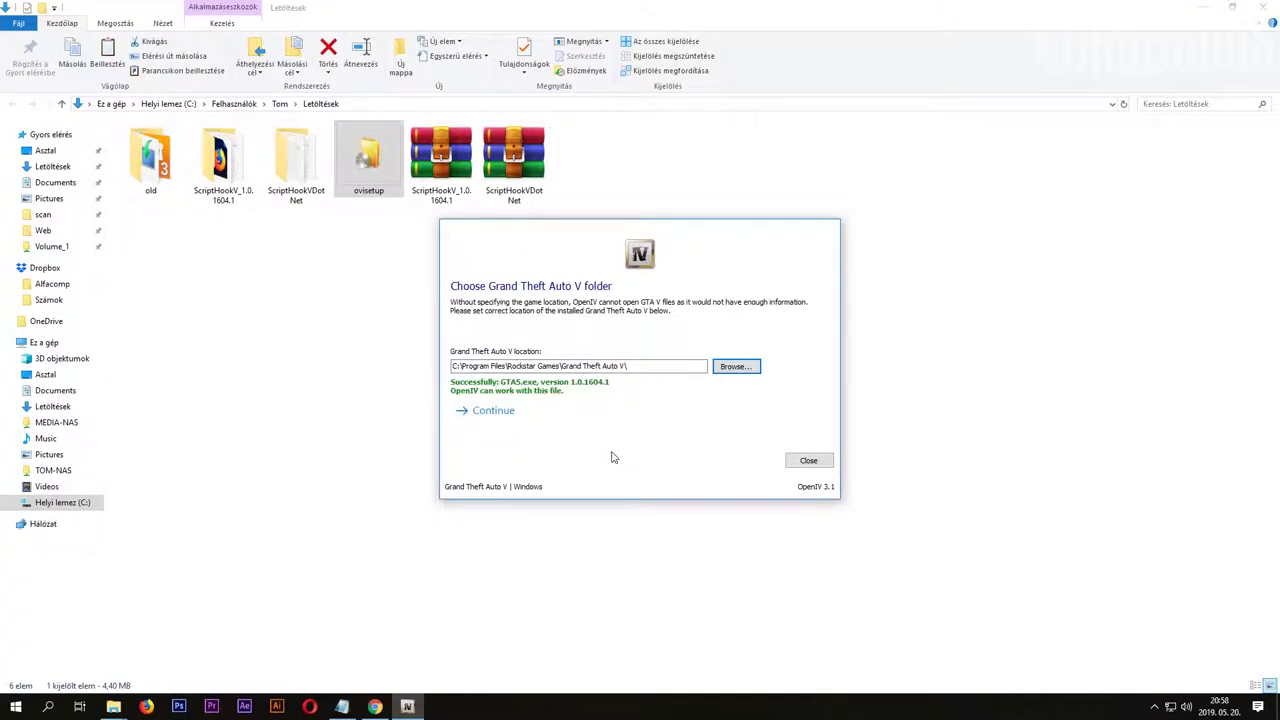
{"action": "left_click", "coordinate": [512, 411]}
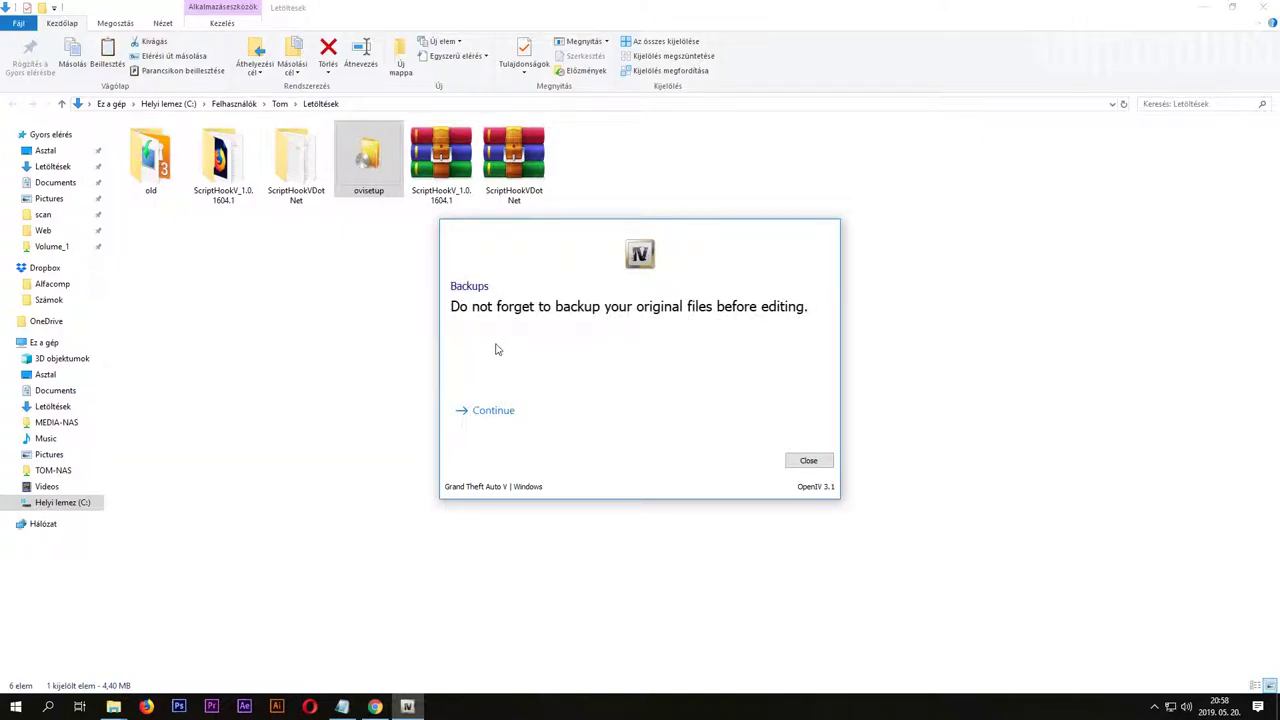
Continue past the backups reminder and let OpenIV finish loading GTA V
{"action": "left_click", "coordinate": [493, 411]}
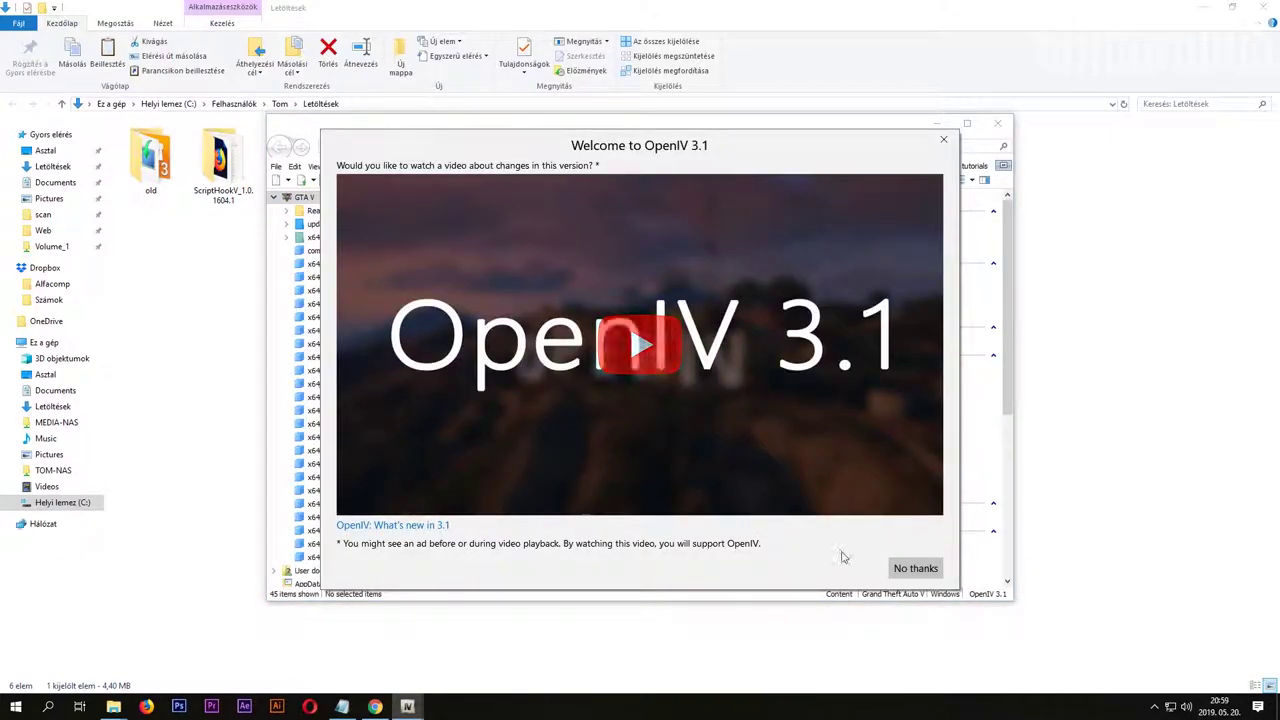
Decline the what's-new video, cancel the Package Installer, and bring up the ASI Manager
{"action": "left_click", "coordinate": [901, 568]}
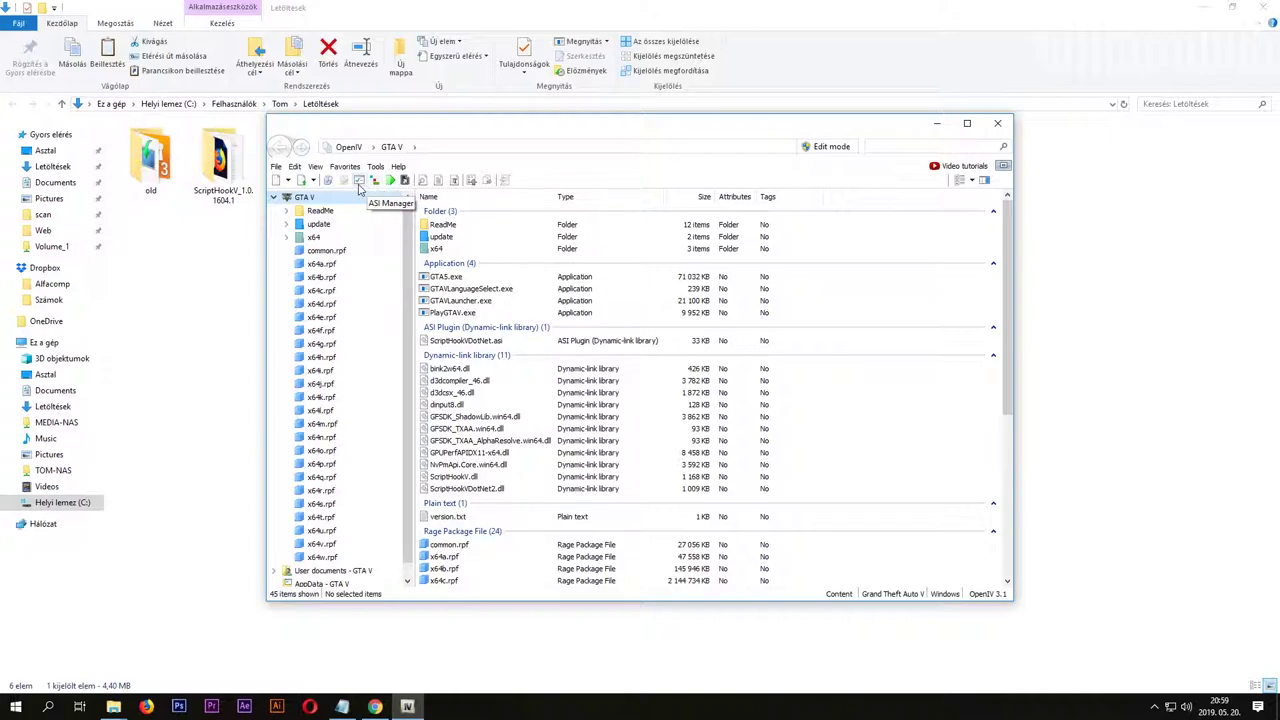
{"action": "left_click", "coordinate": [375, 187]}
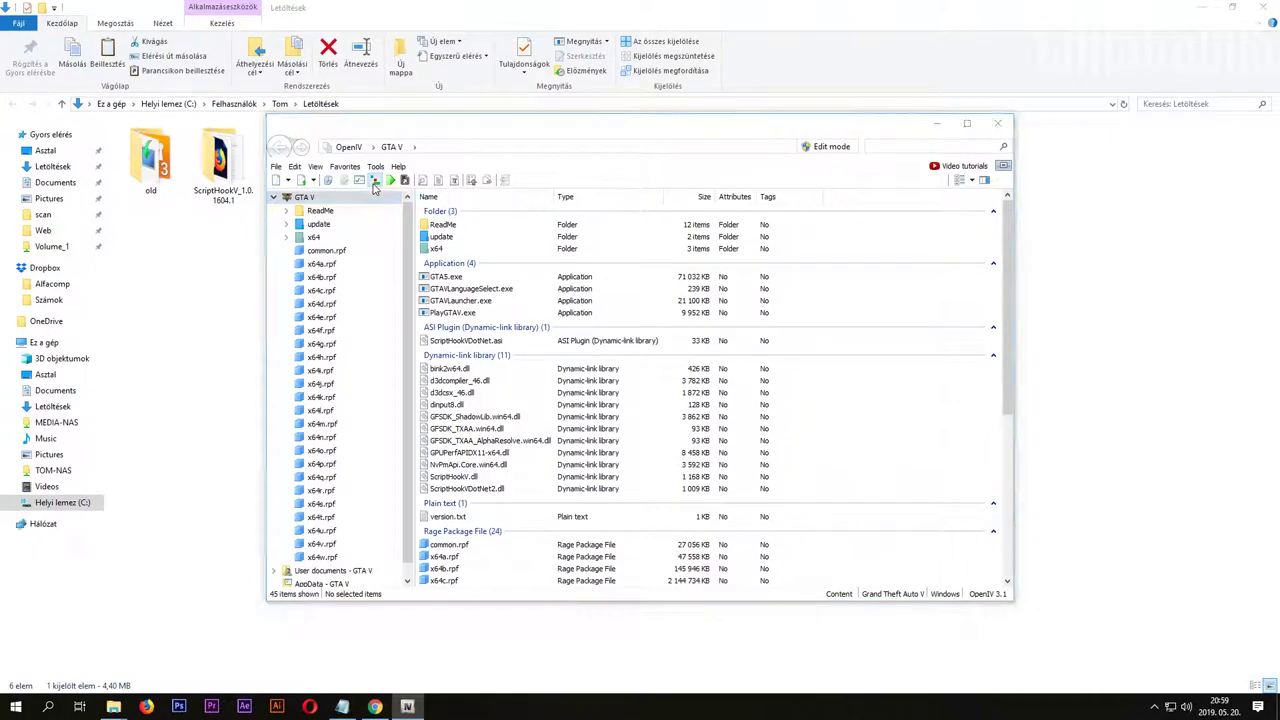
{"action": "left_click", "coordinate": [841, 472]}
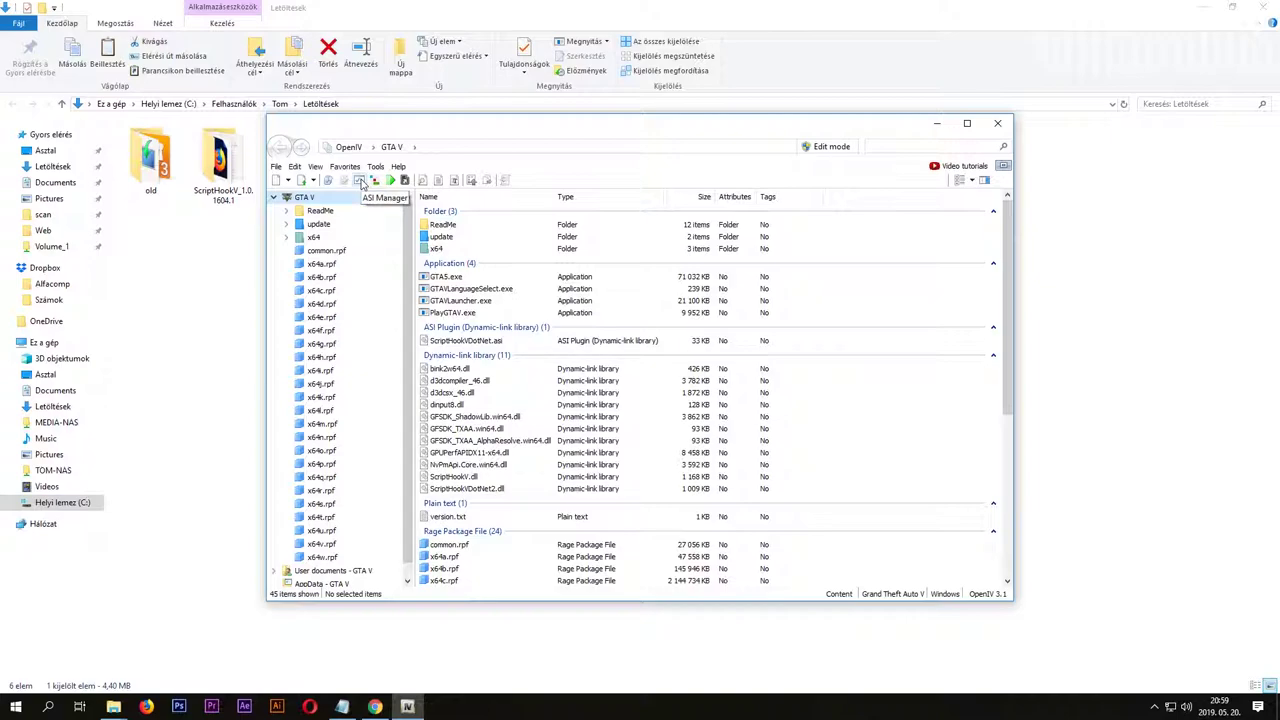
{"action": "left_click", "coordinate": [361, 183]}
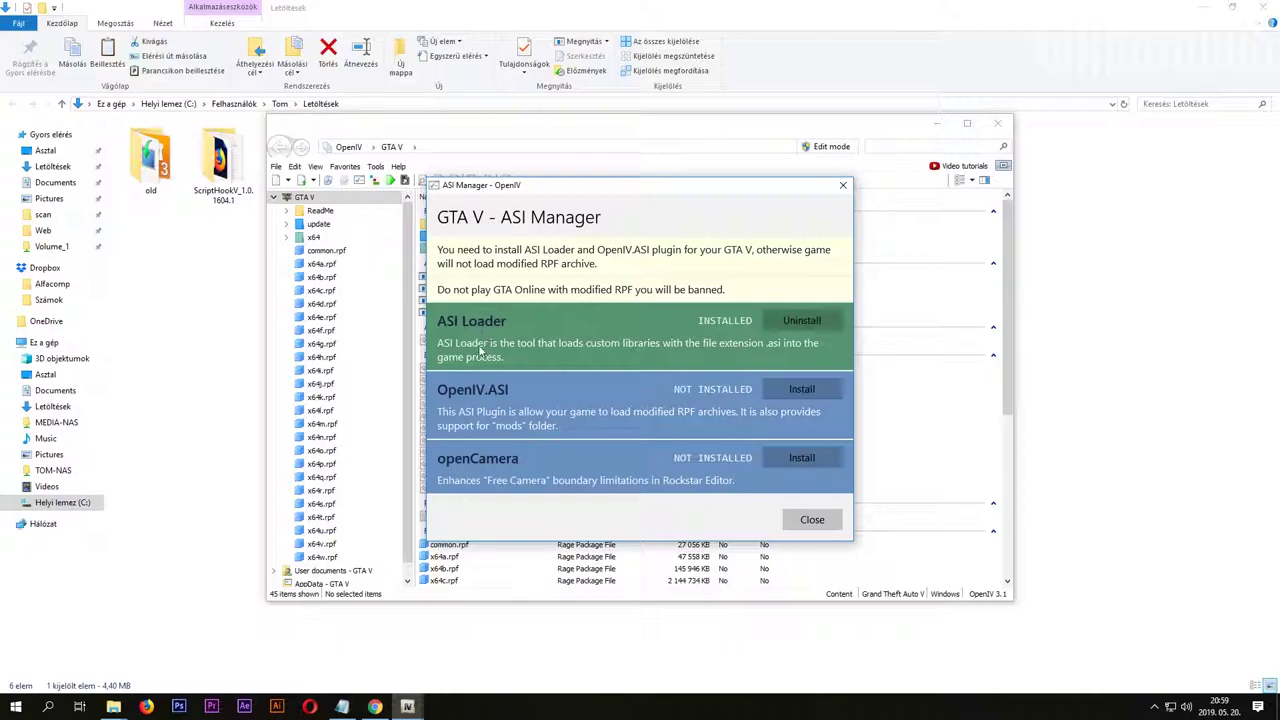
Install OpenIV.ASI (creating the mods folder) and openCamera, then close ASI Manager and OpenIV
{"action": "left_click", "coordinate": [806, 389]}
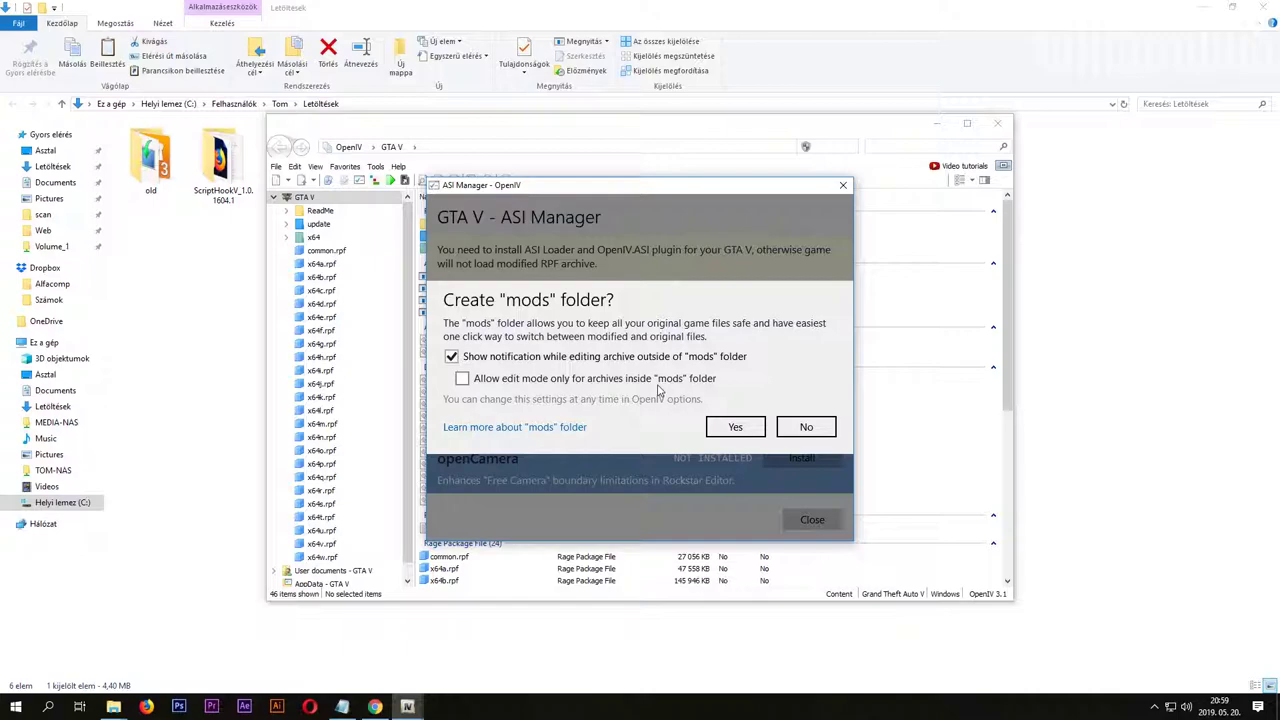
{"action": "left_click", "coordinate": [737, 429]}
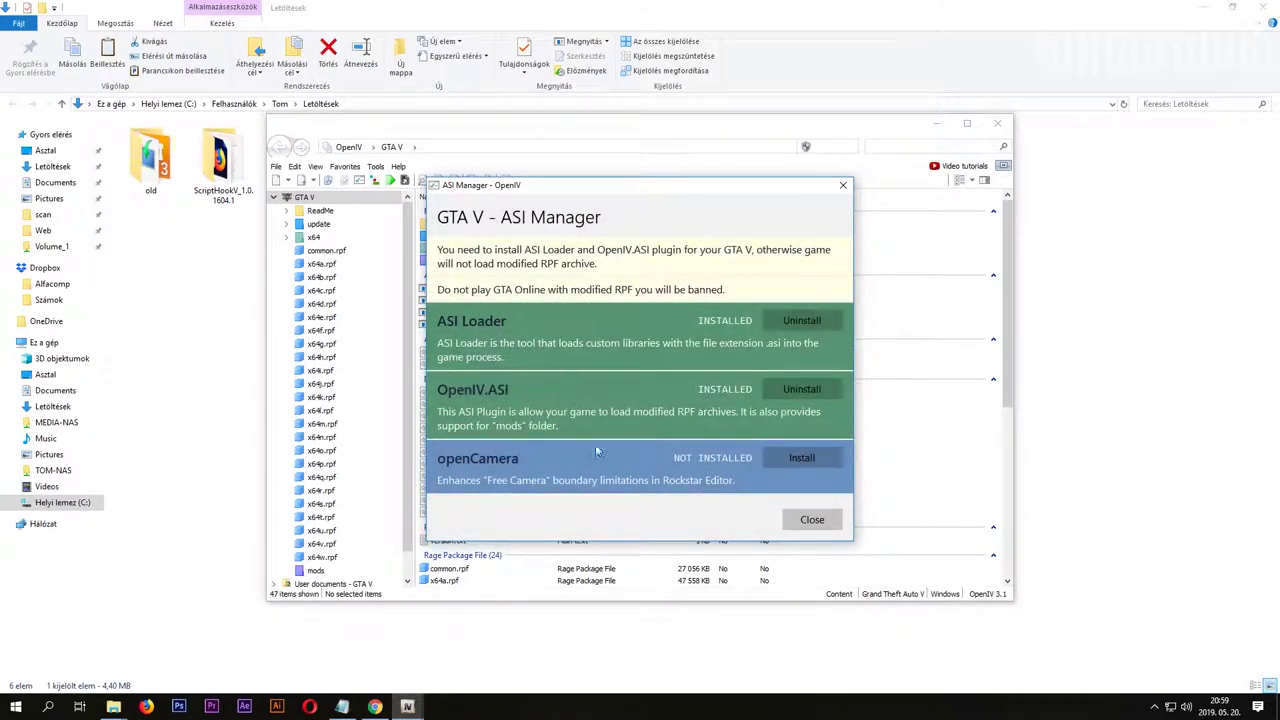
{"action": "left_click", "coordinate": [787, 458]}
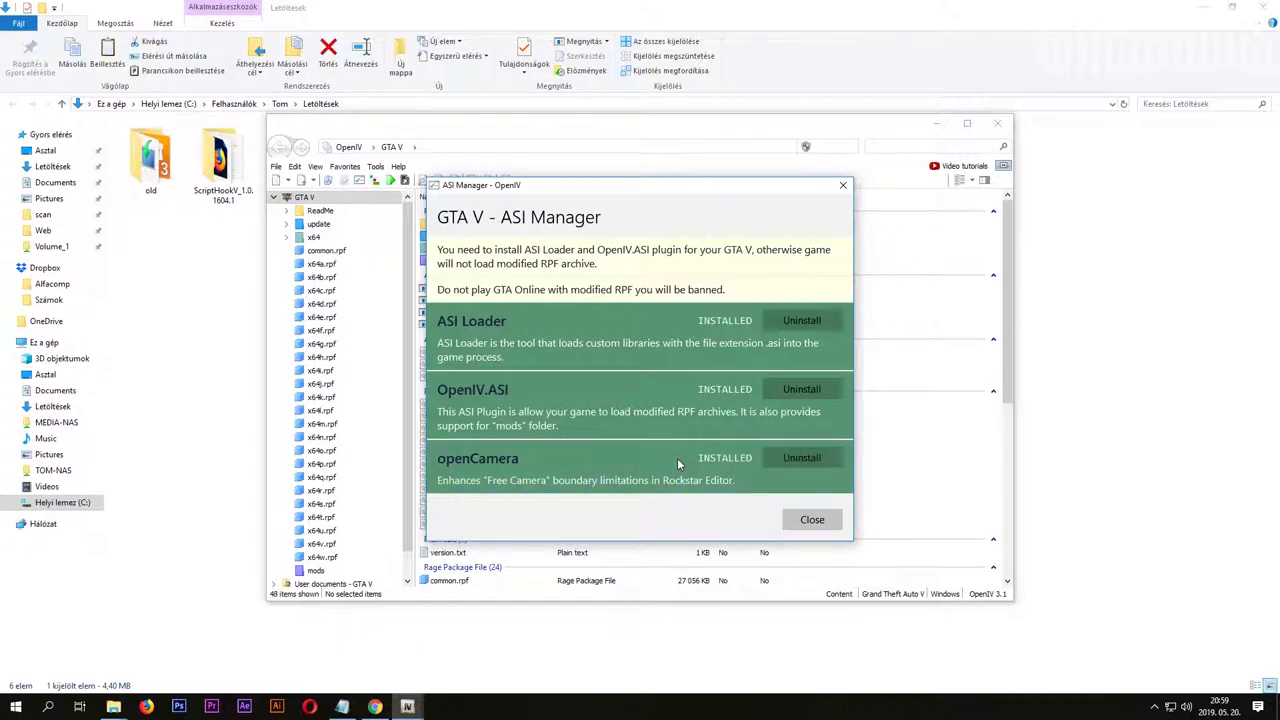
{"action": "left_click", "coordinate": [806, 522]}
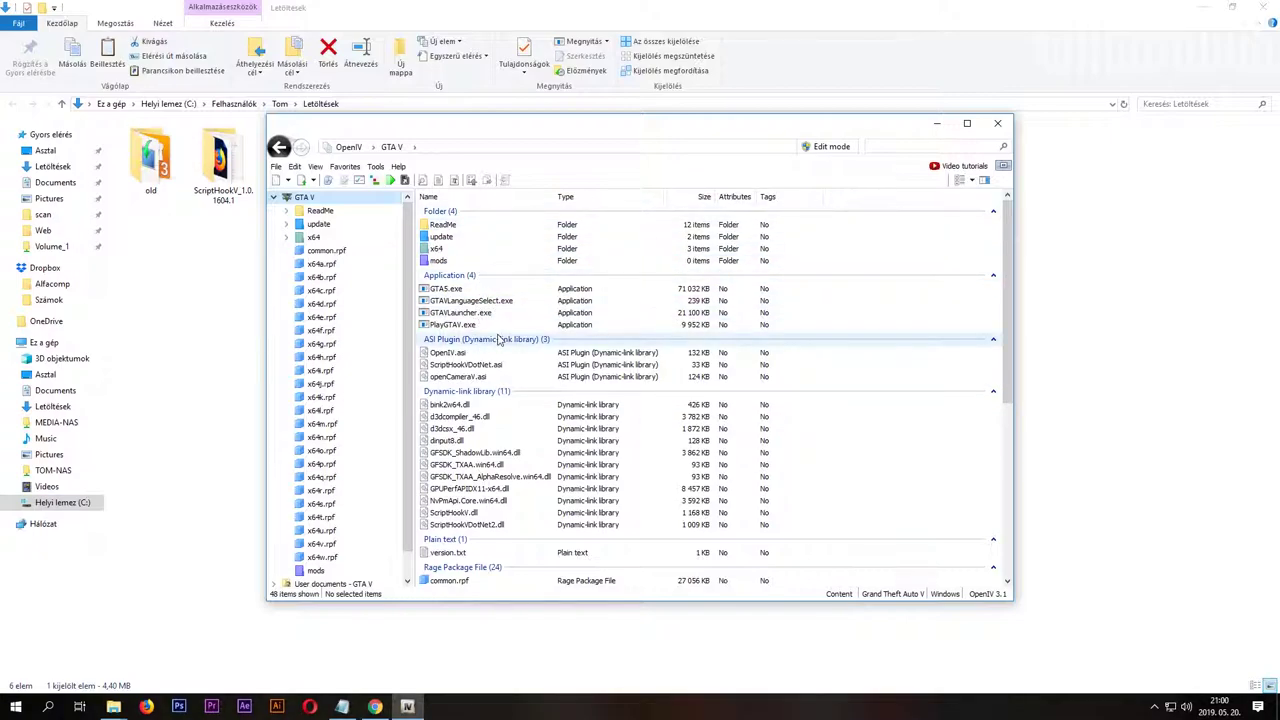
{"action": "left_click", "coordinate": [990, 125]}
Bring the GTAV Mod list notes back on screen over the Letöltések folder
{"action": "left_click", "coordinate": [575, 278]}
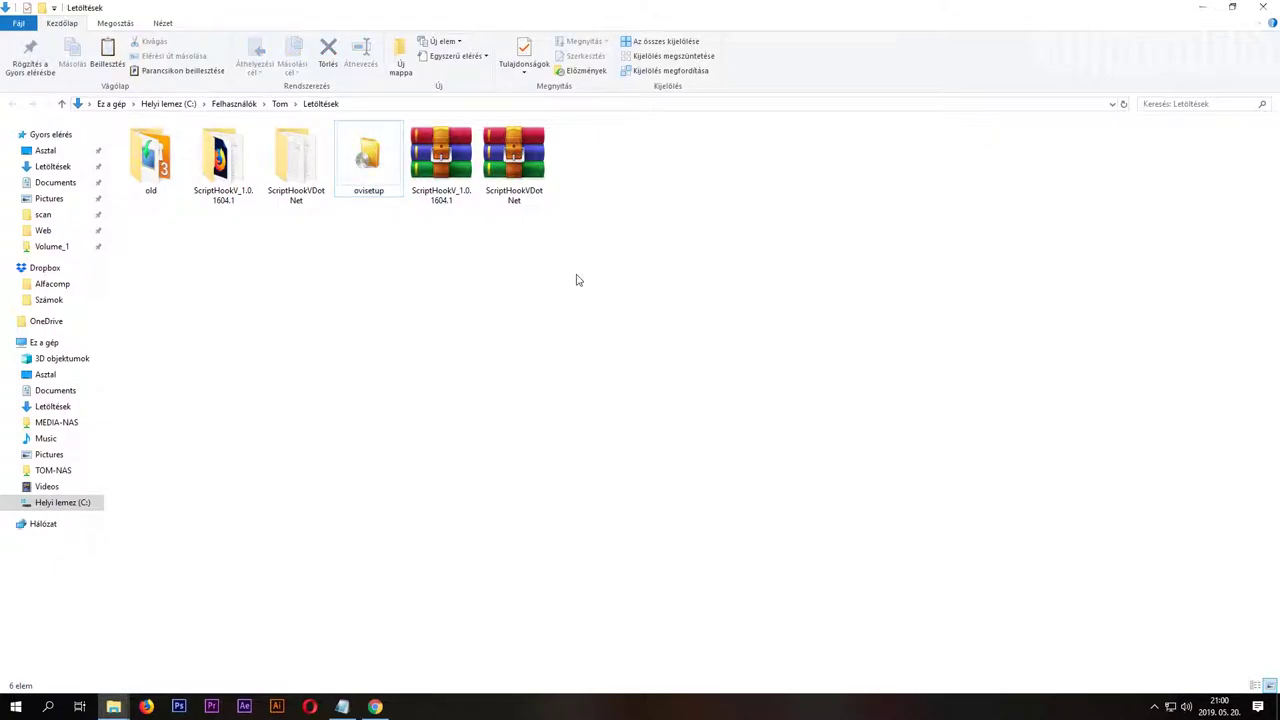
{"action": "left_click", "coordinate": [342, 706]}
{"action": "left_click", "coordinate": [503, 360]}
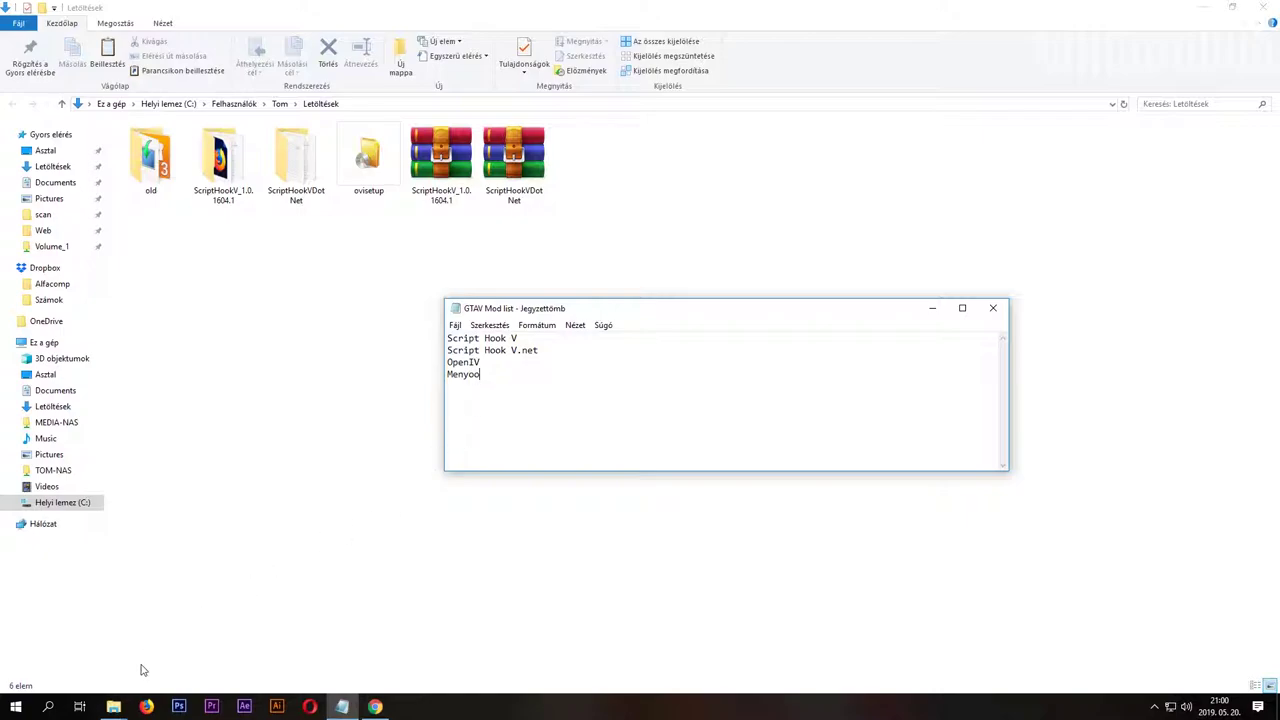
{"action": "left_click", "coordinate": [115, 708]}
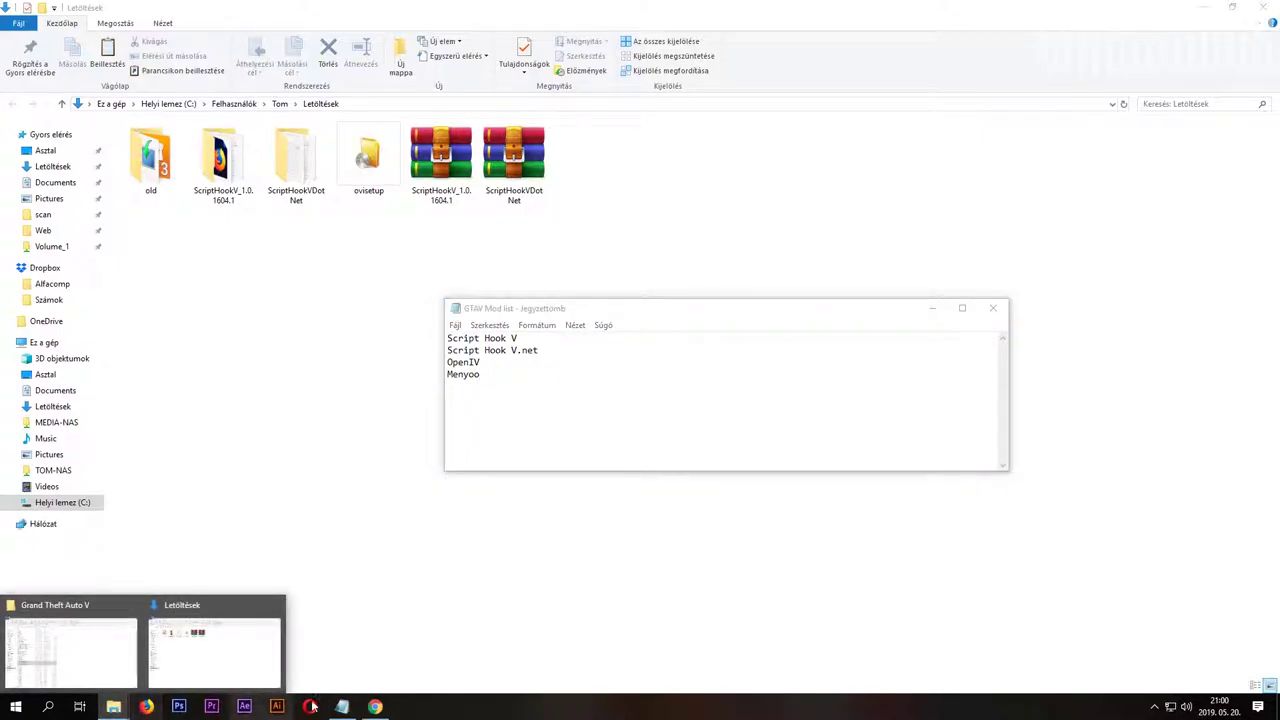
Back in the browser, search GTA5-Mods.com for 'menyio'
{"action": "left_click", "coordinate": [375, 707]}
{"action": "key", "text": "alt+Left"}
{"action": "scroll", "coordinate": [352, 295], "scroll_direction": "up", "scroll_amount": 2}
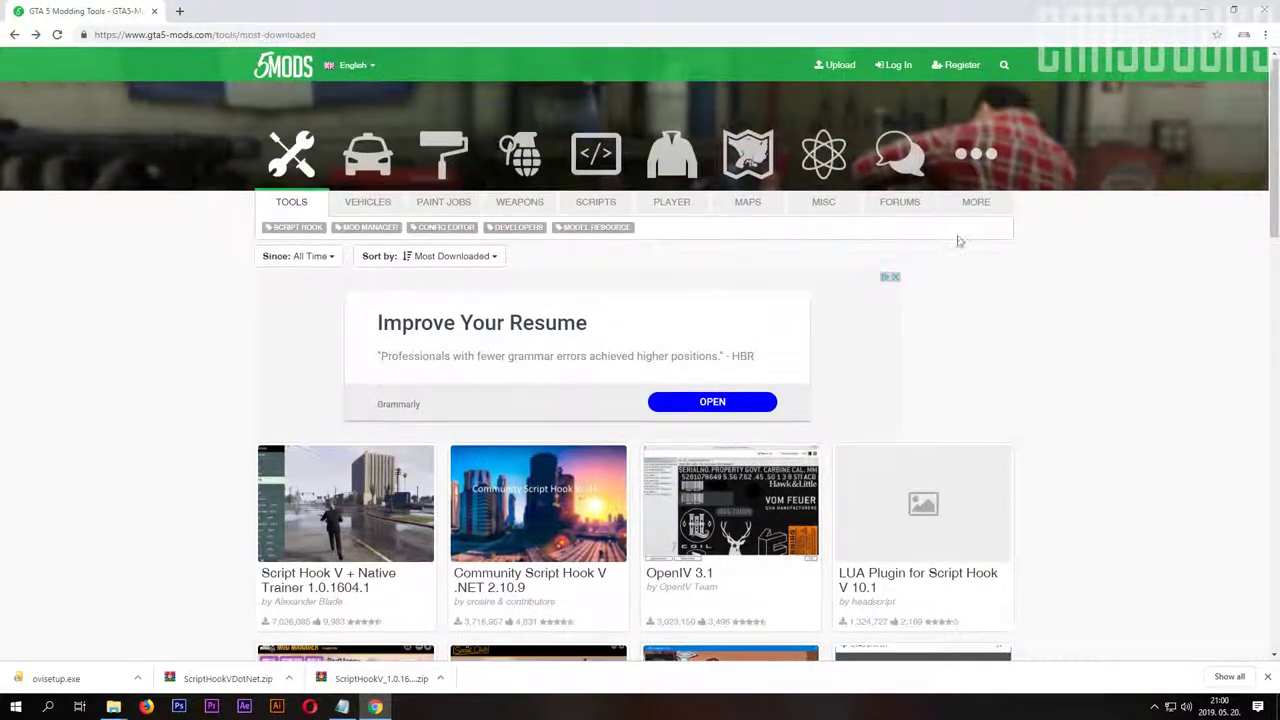
{"action": "left_click", "coordinate": [1004, 65]}
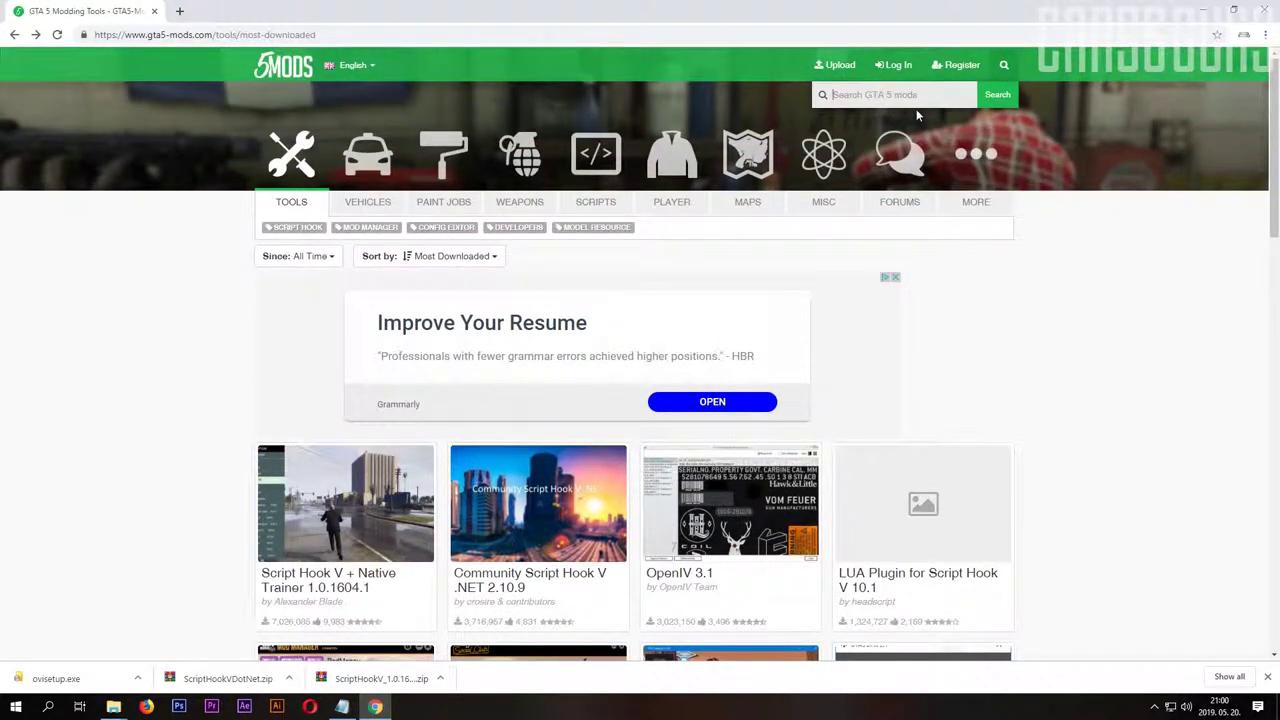
{"action": "type", "text": "menyio"}
{"action": "key", "text": "Return"}
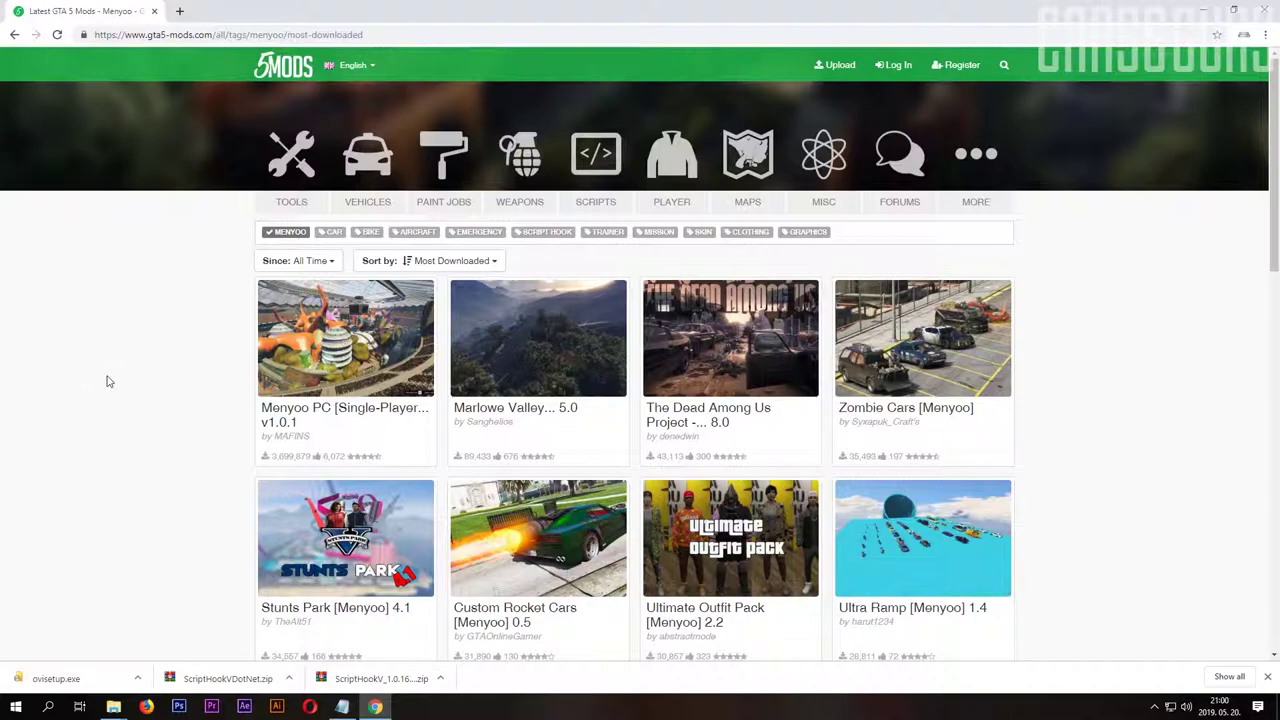
Download the Menyoo PC v1.0.1 archive, 2bb1a8-MenyooRelease.rar, from its mod page
{"action": "left_click", "coordinate": [312, 412]}
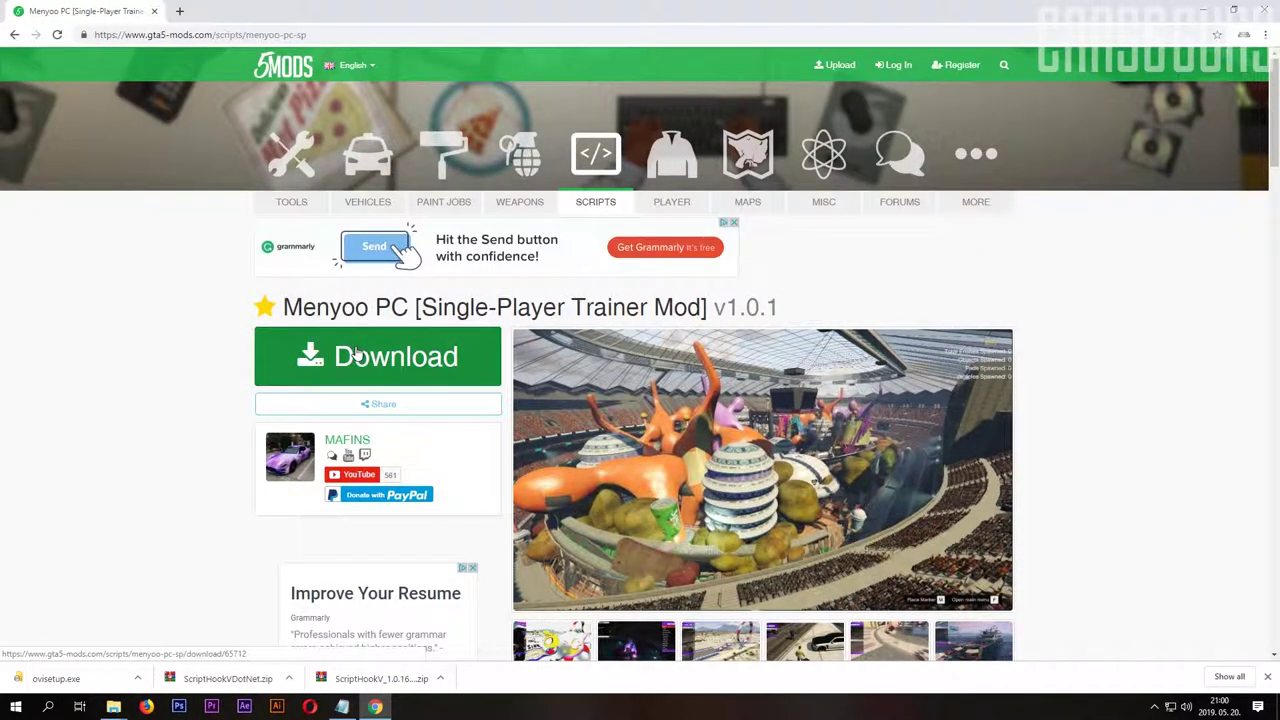
{"action": "left_click", "coordinate": [357, 352]}
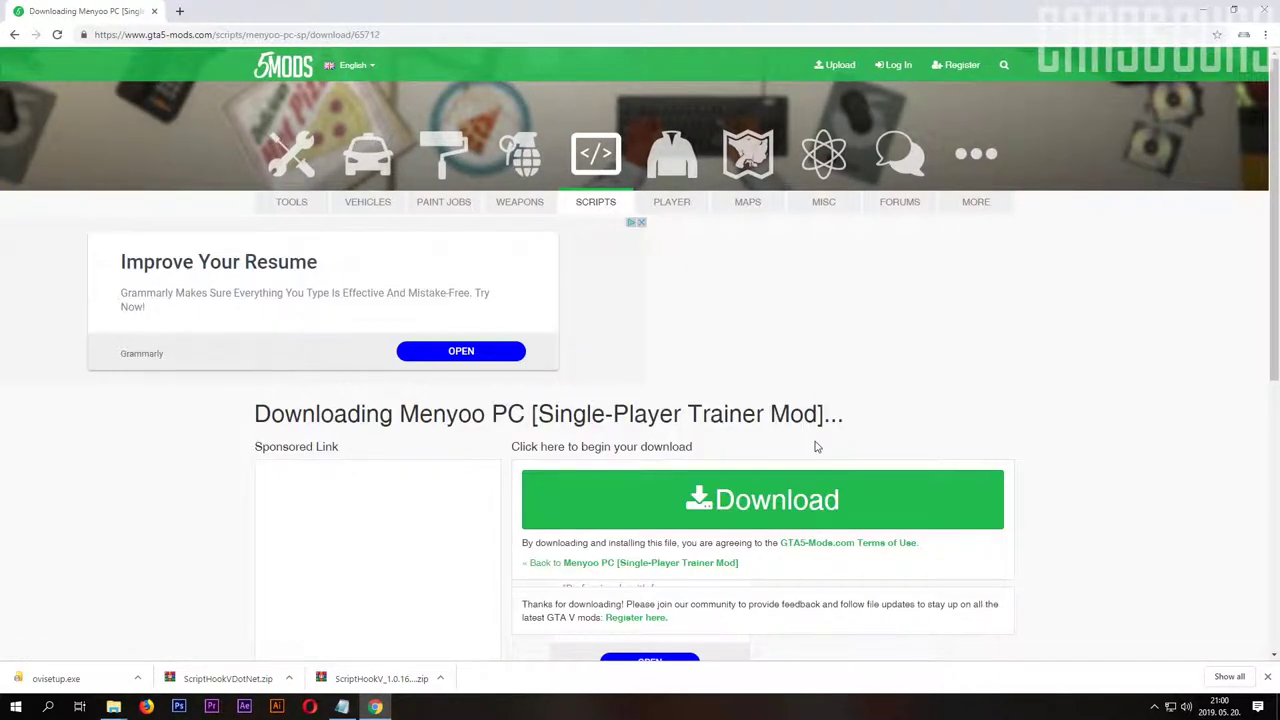
{"action": "scroll", "coordinate": [814, 446], "scroll_direction": "down", "scroll_amount": 1}
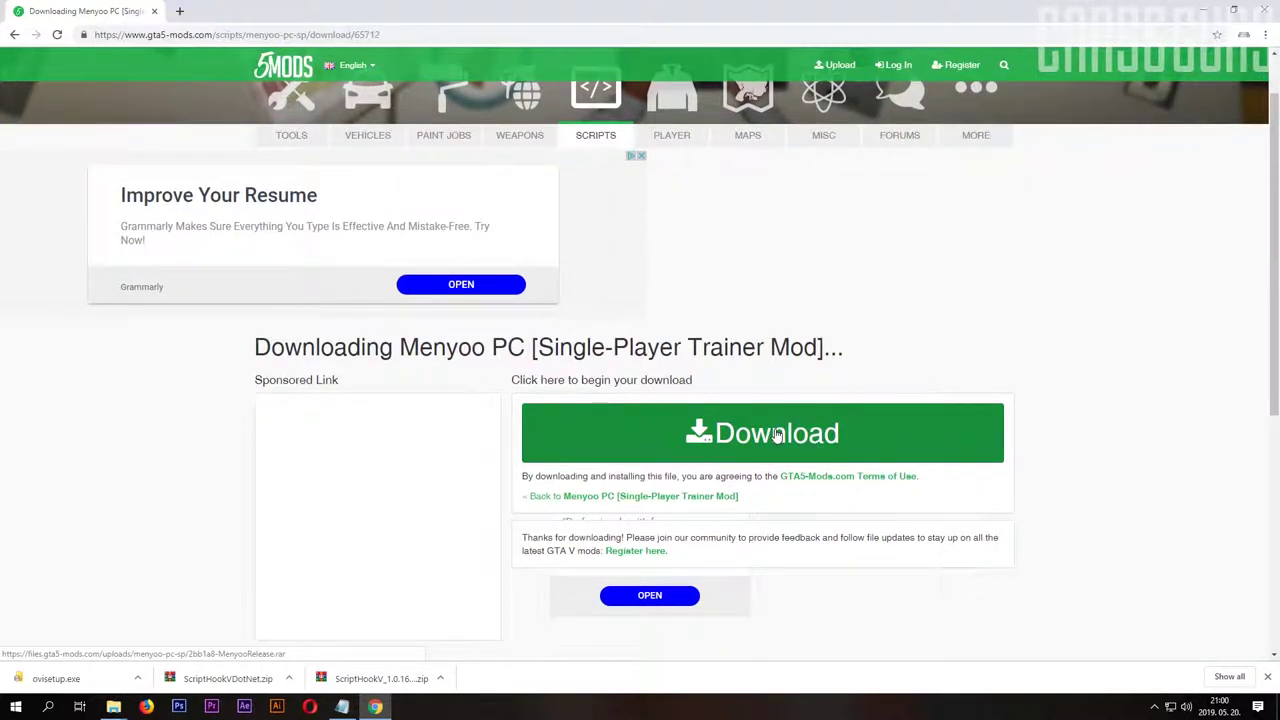
{"action": "left_click", "coordinate": [777, 434]}
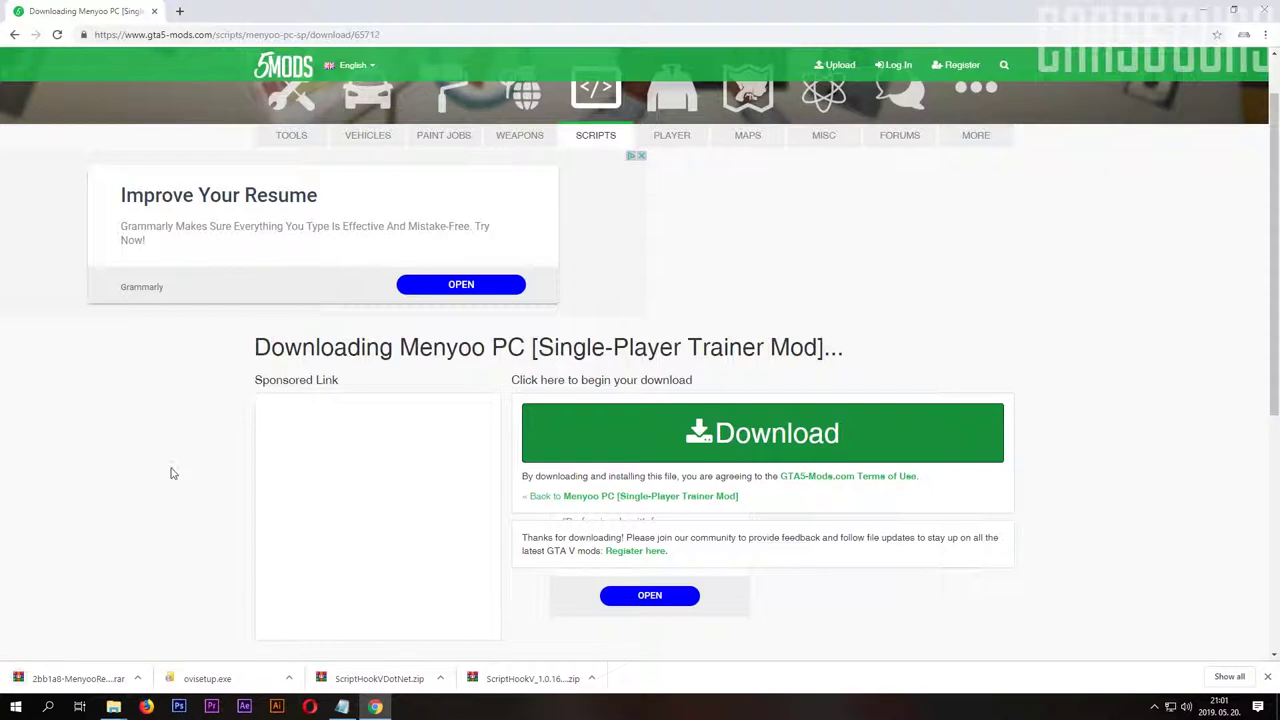
{"action": "left_click", "coordinate": [138, 680]}
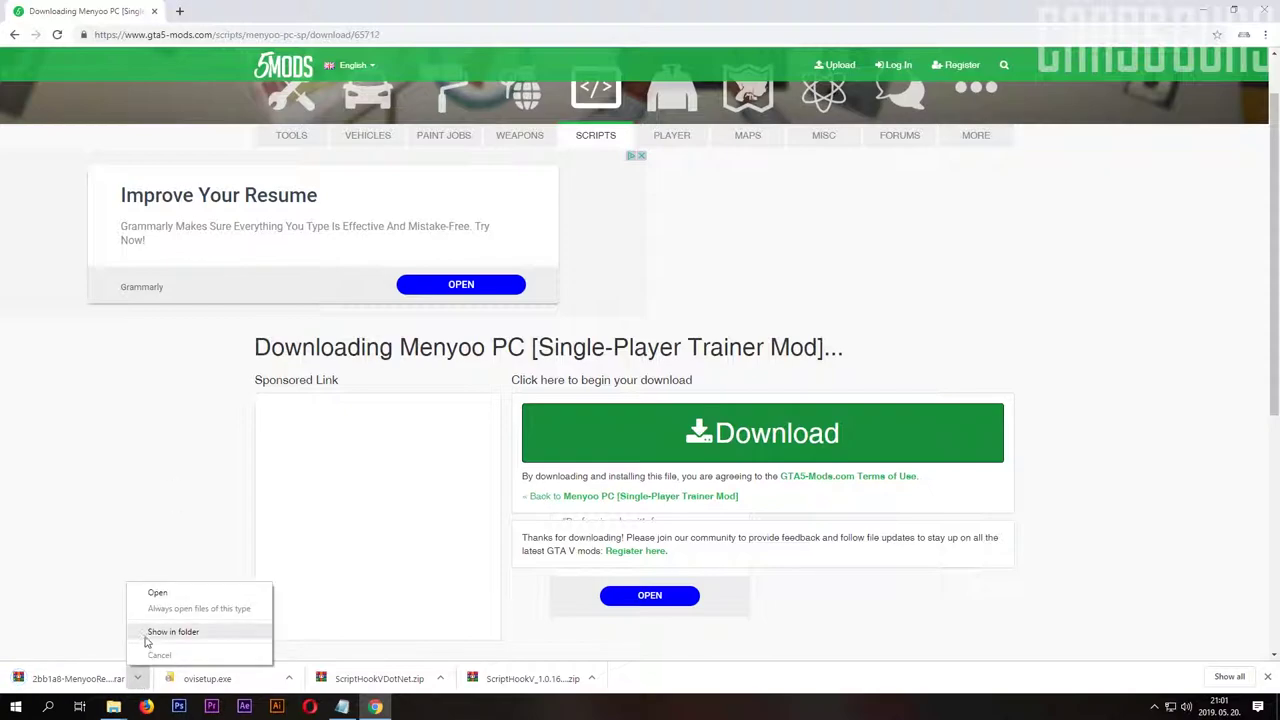
Extract 2bb1a8-MenyooRelease.rar into its own folder and open it
{"action": "left_click", "coordinate": [145, 633]}
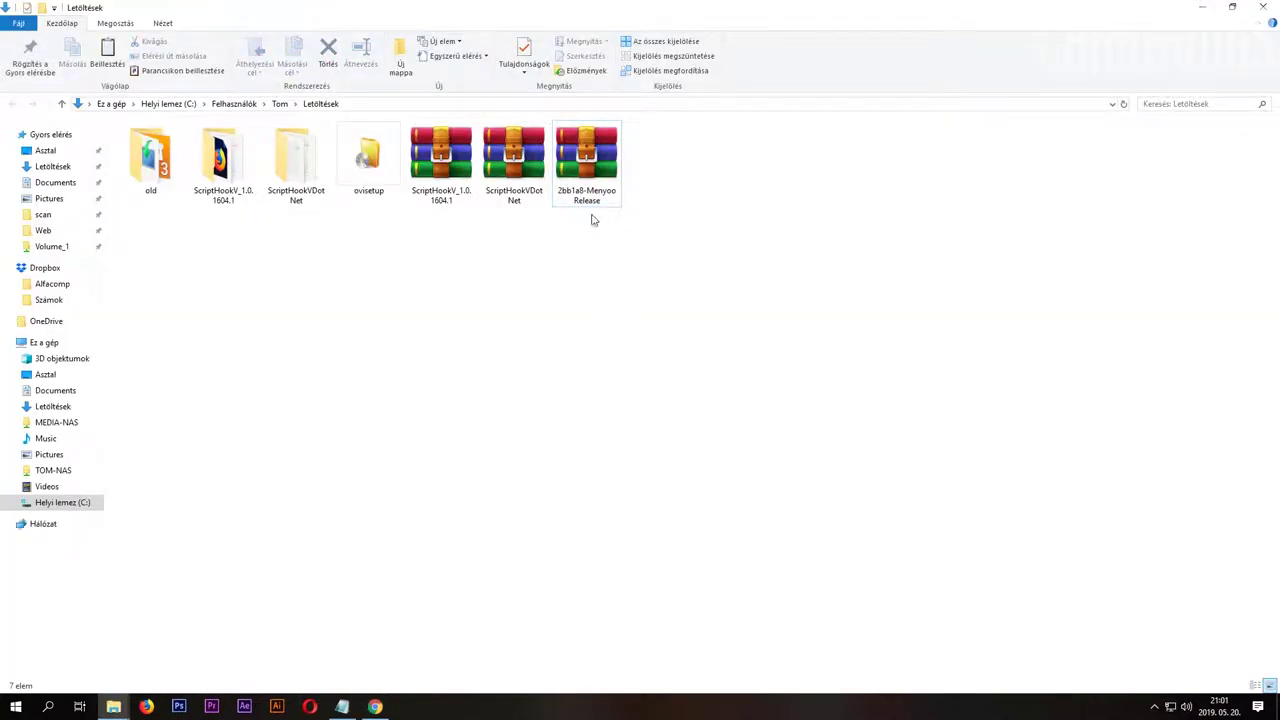
{"action": "right_click", "coordinate": [585, 172]}
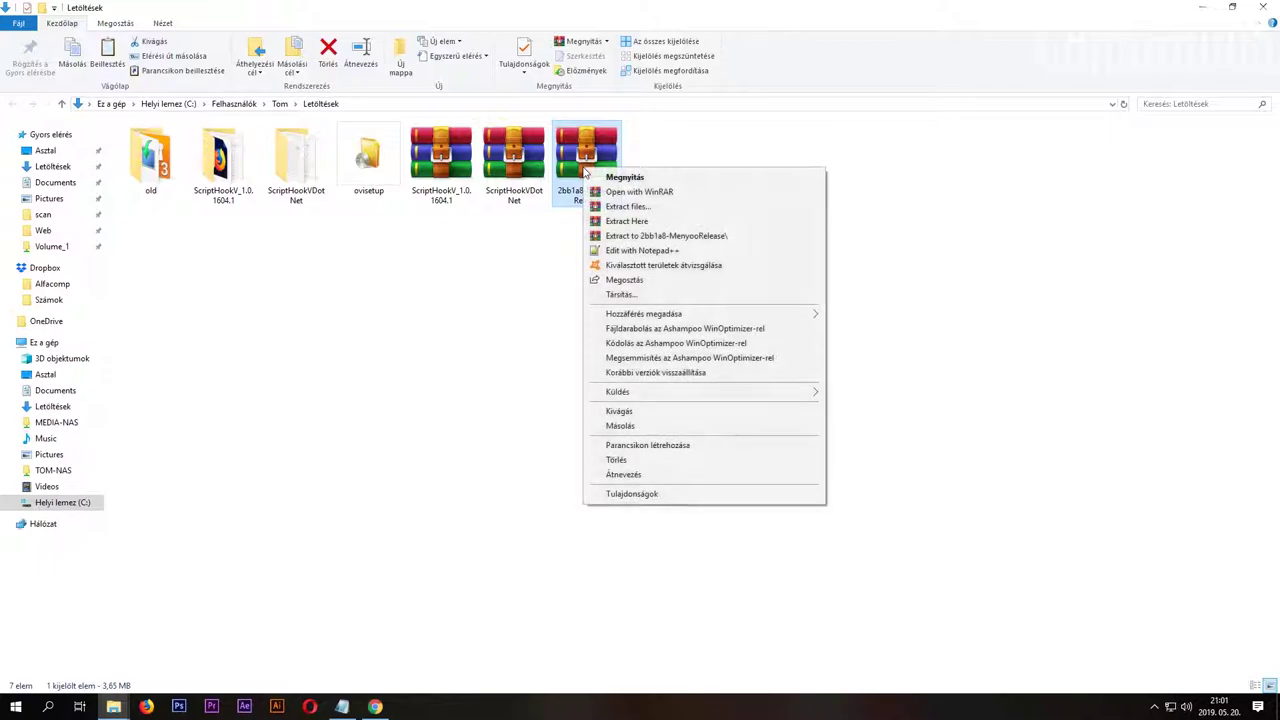
{"action": "left_click", "coordinate": [630, 236]}
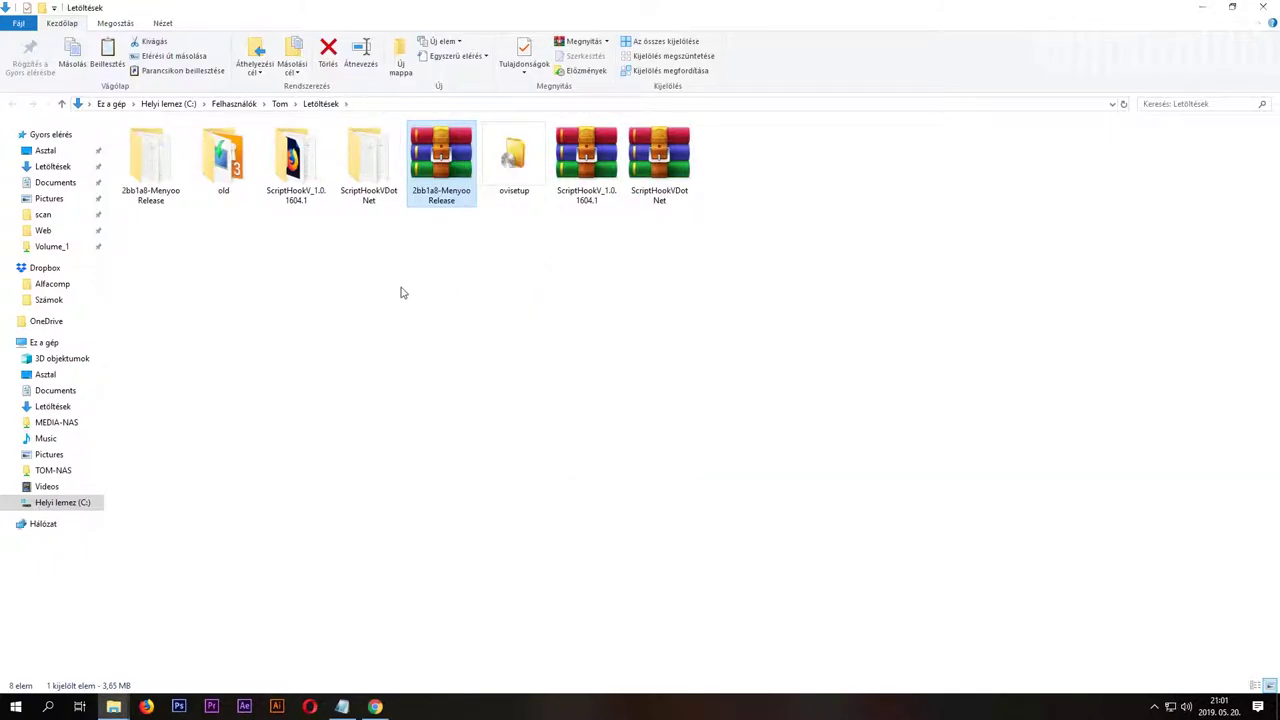
{"action": "double_click", "coordinate": [155, 168]}
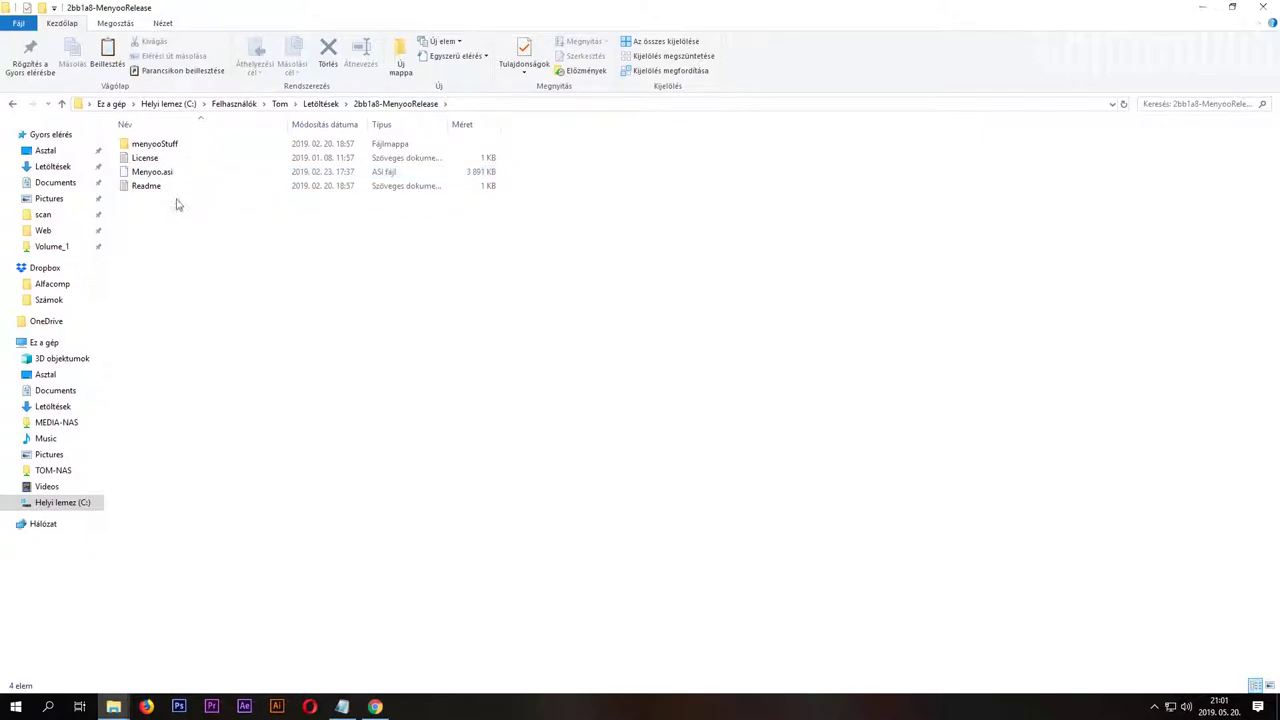
Copy menyooStuff and Menyoo.asi into the Grand Theft Auto V folder, then close both windows
{"action": "left_click", "coordinate": [158, 147]}
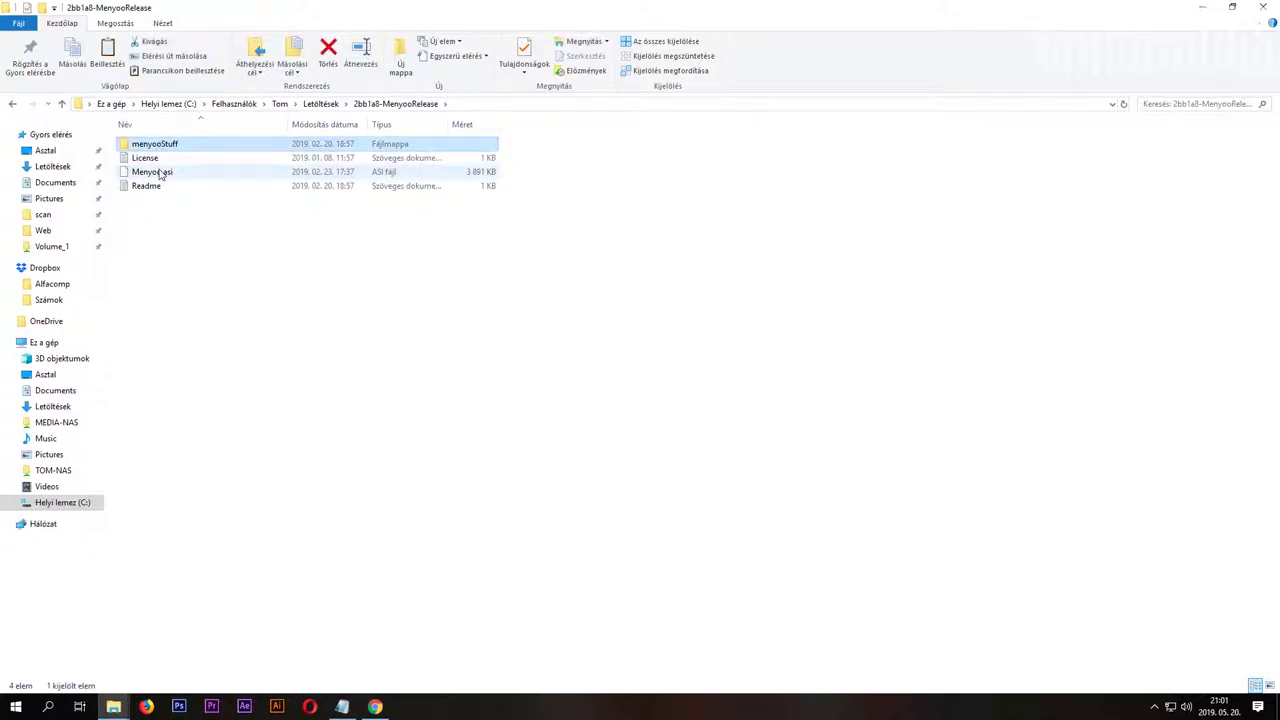
{"action": "left_click", "coordinate": [161, 171], "text": "ctrl"}
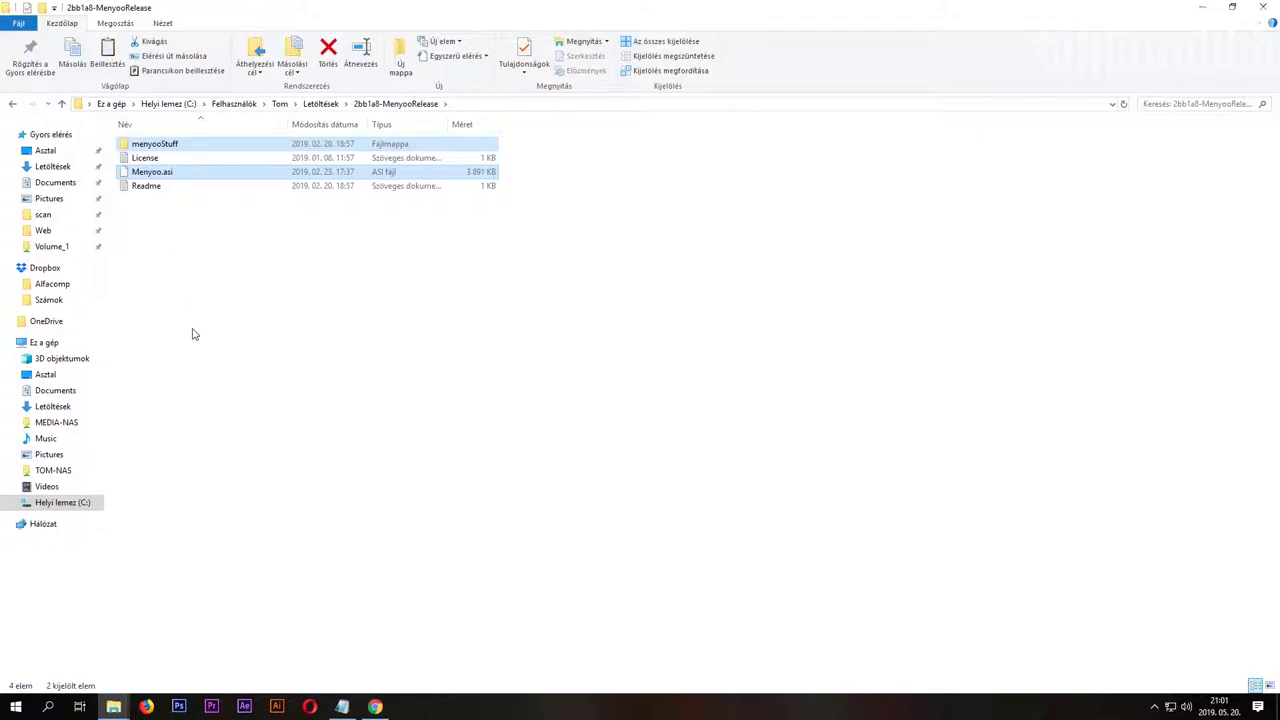
{"action": "left_click", "coordinate": [113, 706]}
{"action": "left_click", "coordinate": [104, 672]}
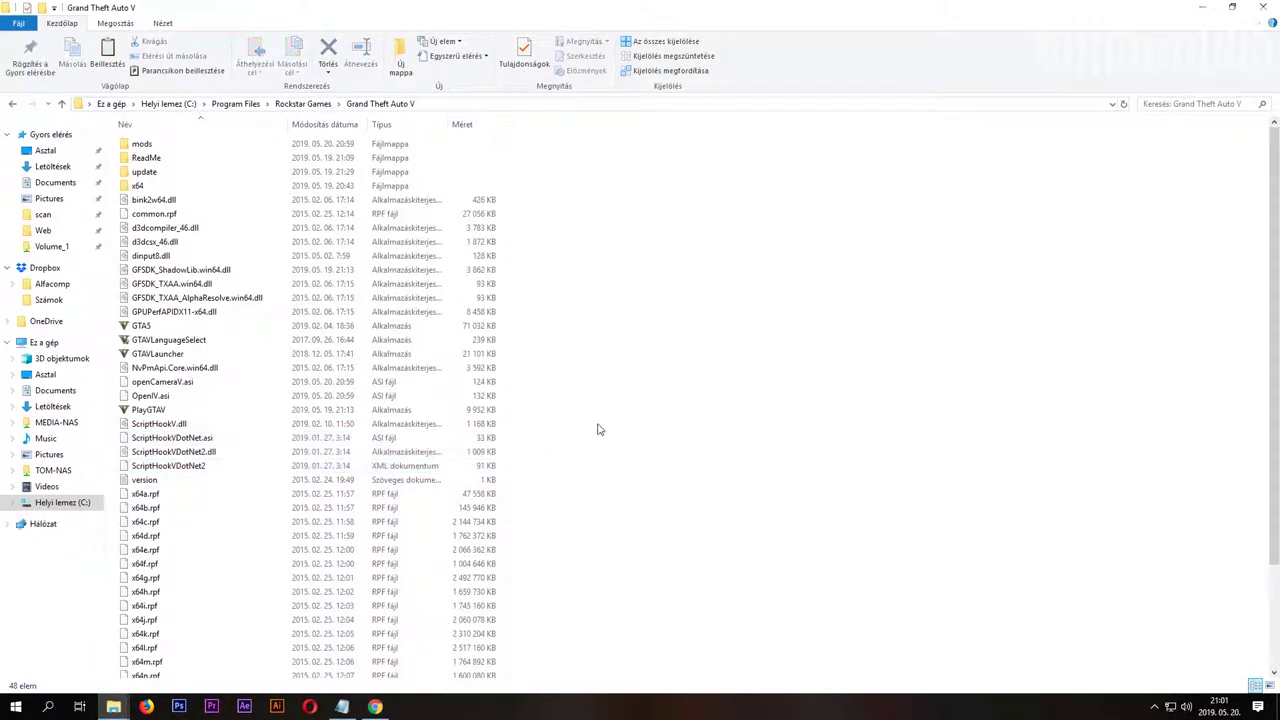
{"action": "key", "text": "ctrl+v"}
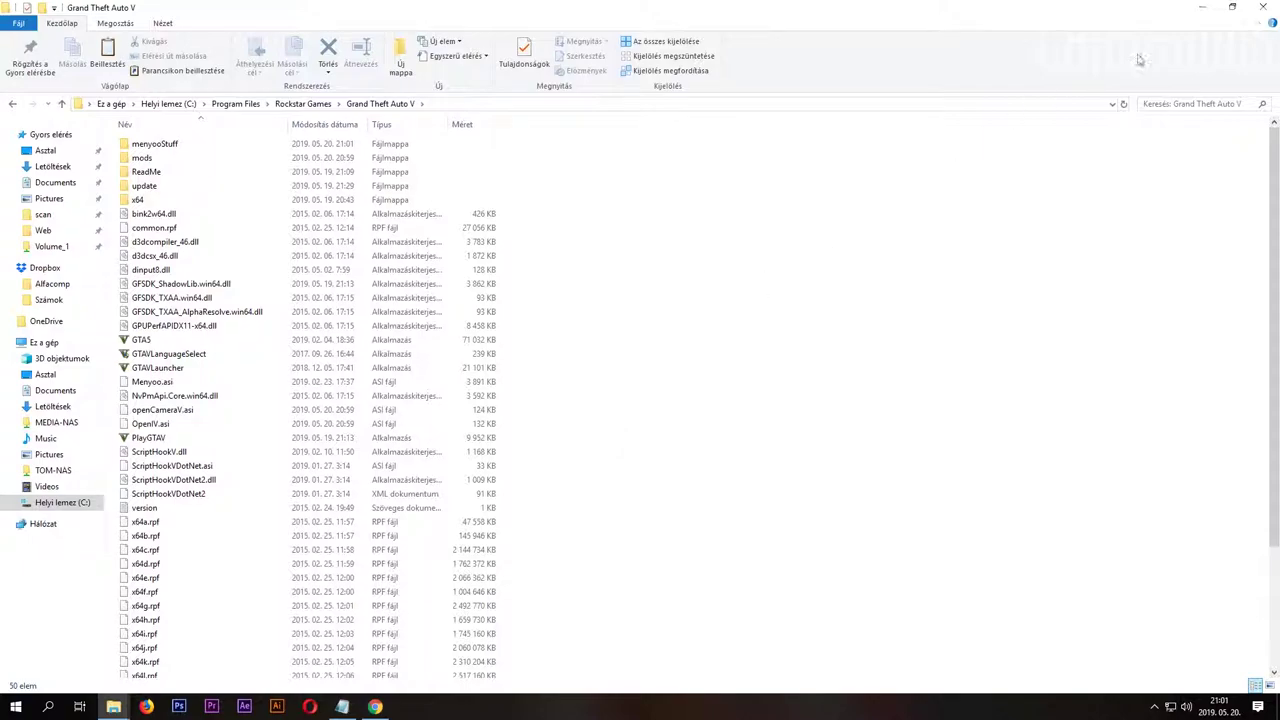
{"action": "left_click", "coordinate": [1274, 7]}
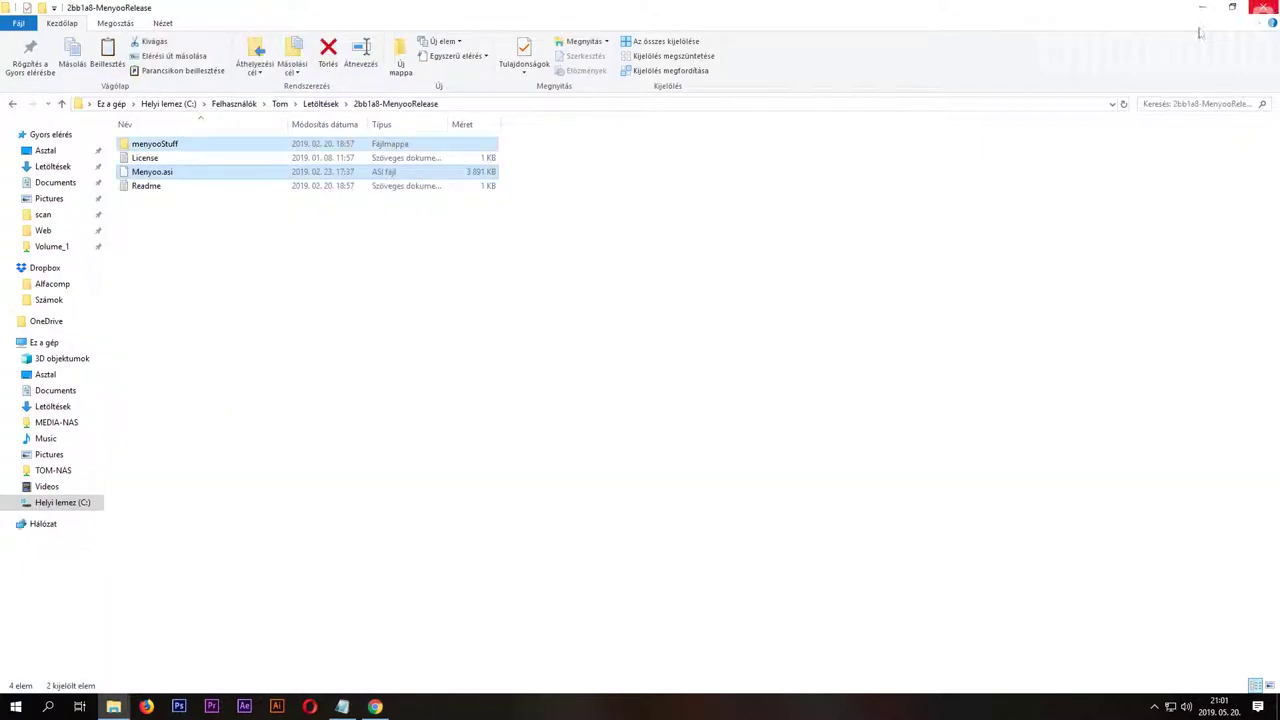
{"action": "left_click", "coordinate": [1261, 12]}
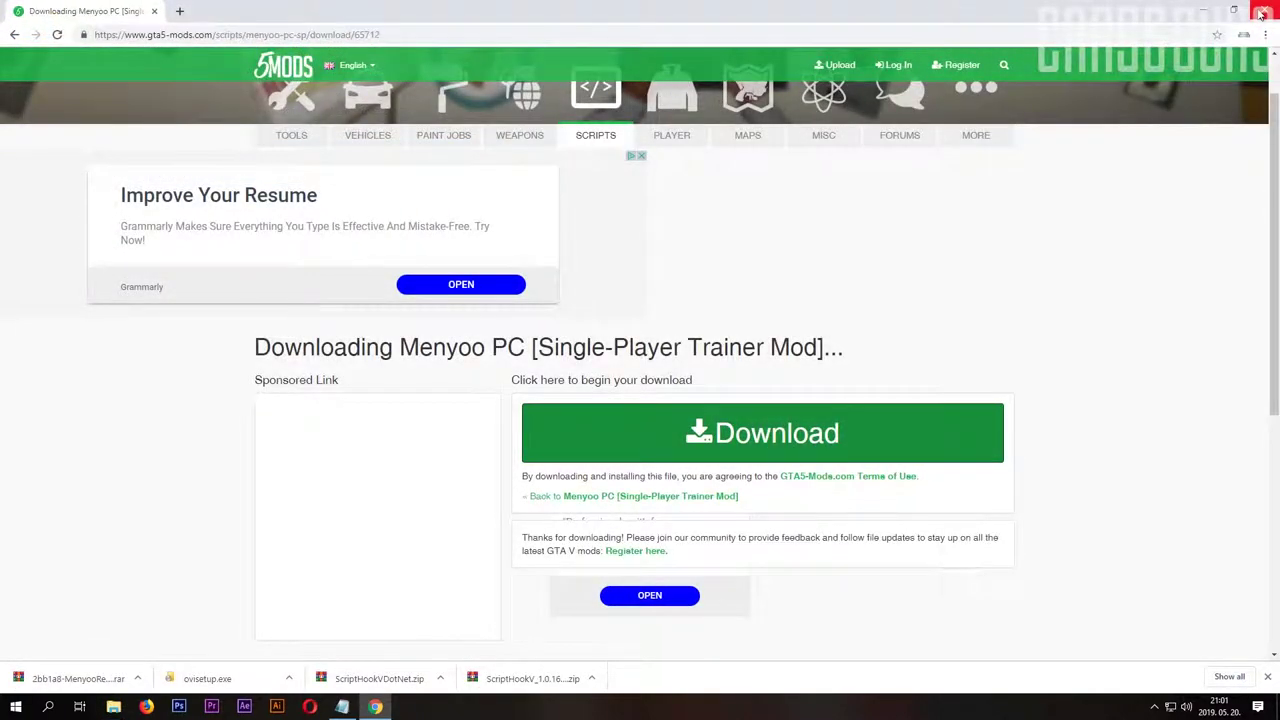
Close Chrome, save and close the GTAV Mod list notes, and launch Grand Theft Auto V
{"action": "left_click", "coordinate": [1261, 12]}
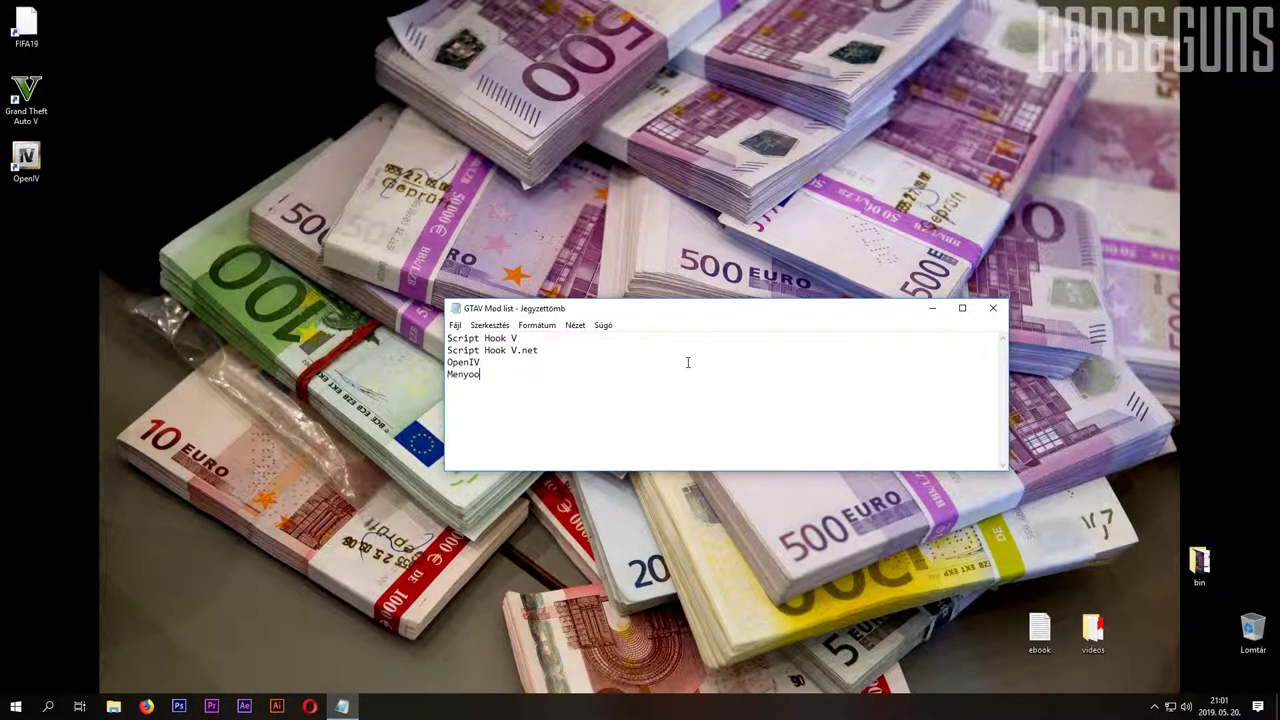
{"action": "left_click", "coordinate": [991, 311]}
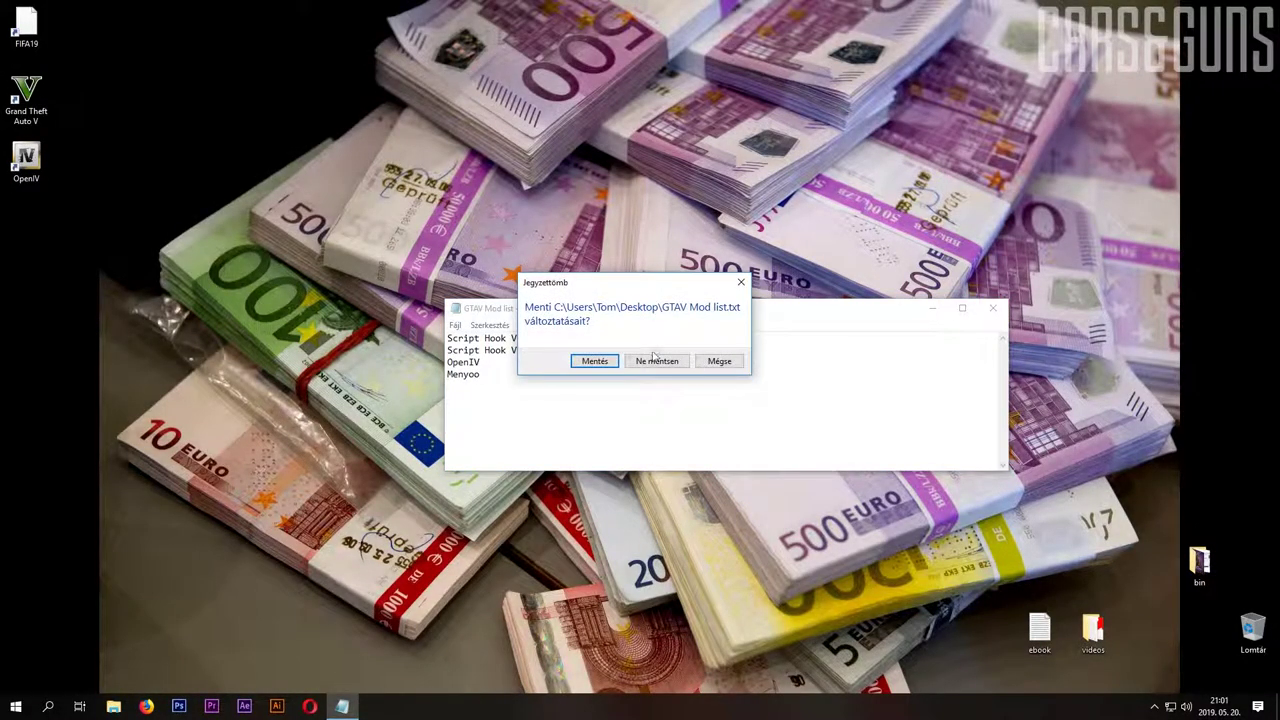
{"action": "left_click", "coordinate": [596, 358]}
{"action": "double_click", "coordinate": [36, 96]}
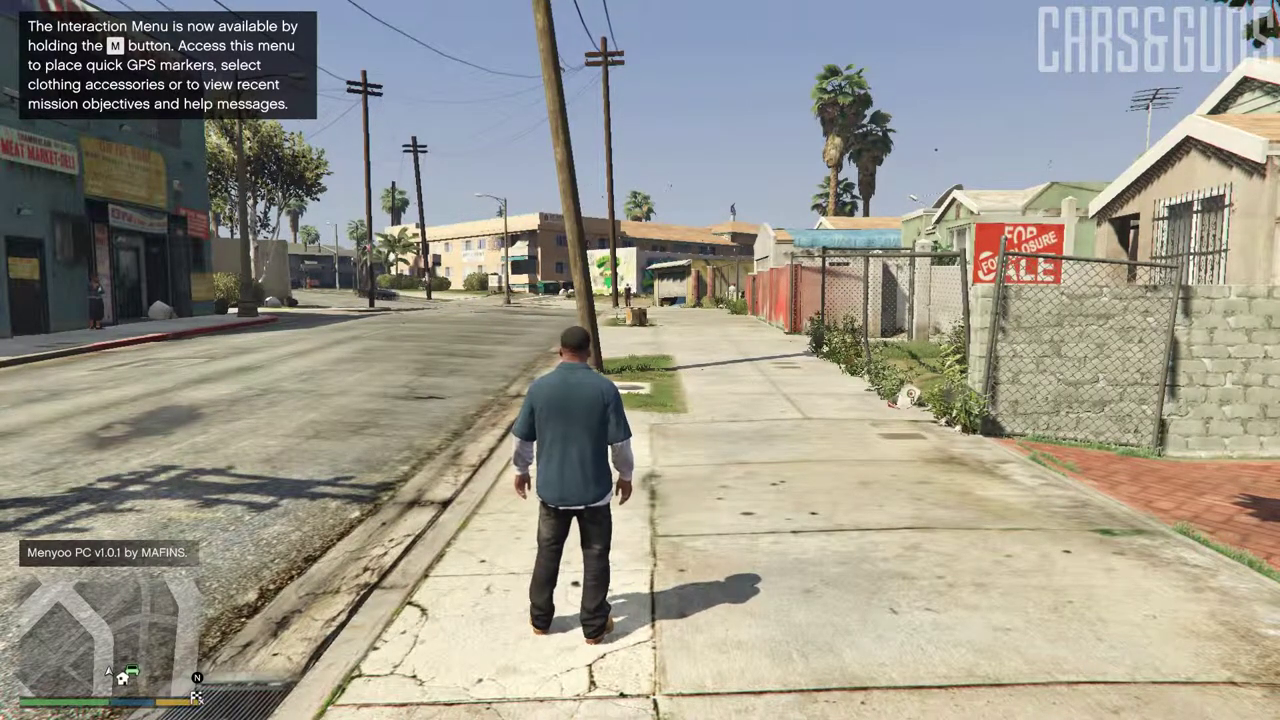
Open the Menyoo trainer with F8 and reach Vehicle Options > Vehicle Spawner
{"action": "key", "text": "F8"}
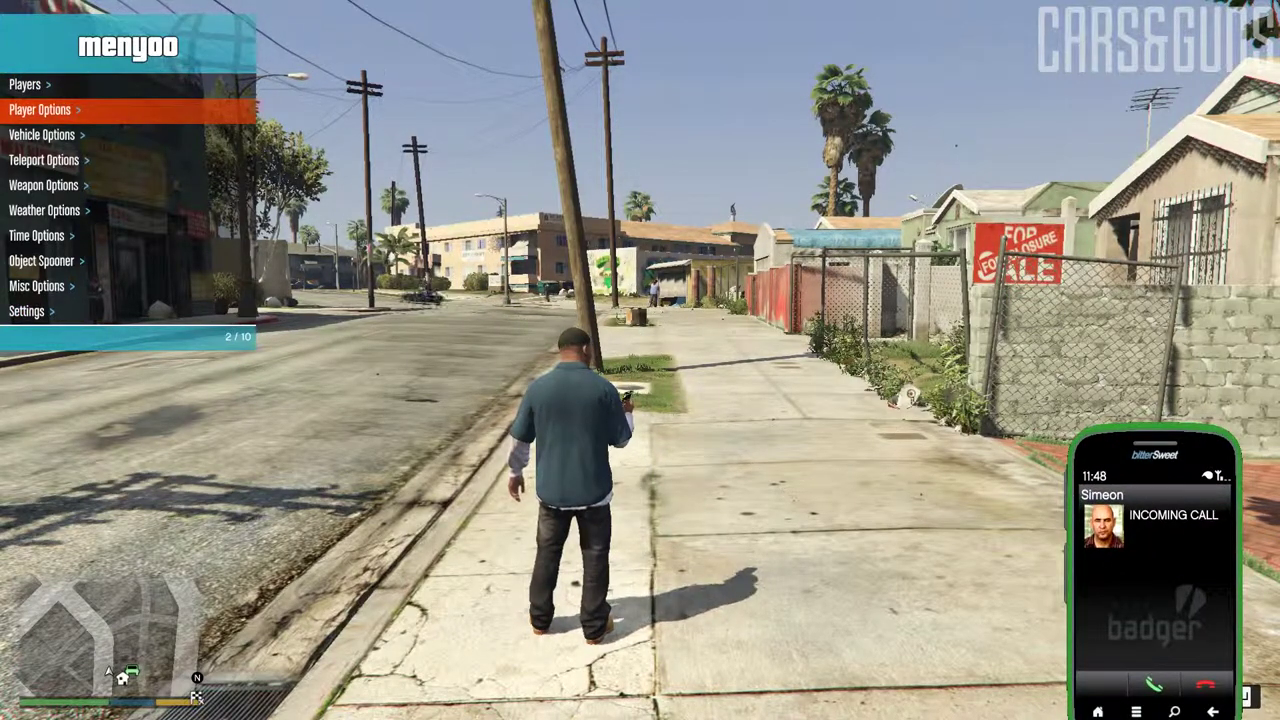
{"action": "key", "text": "BackSpace"}
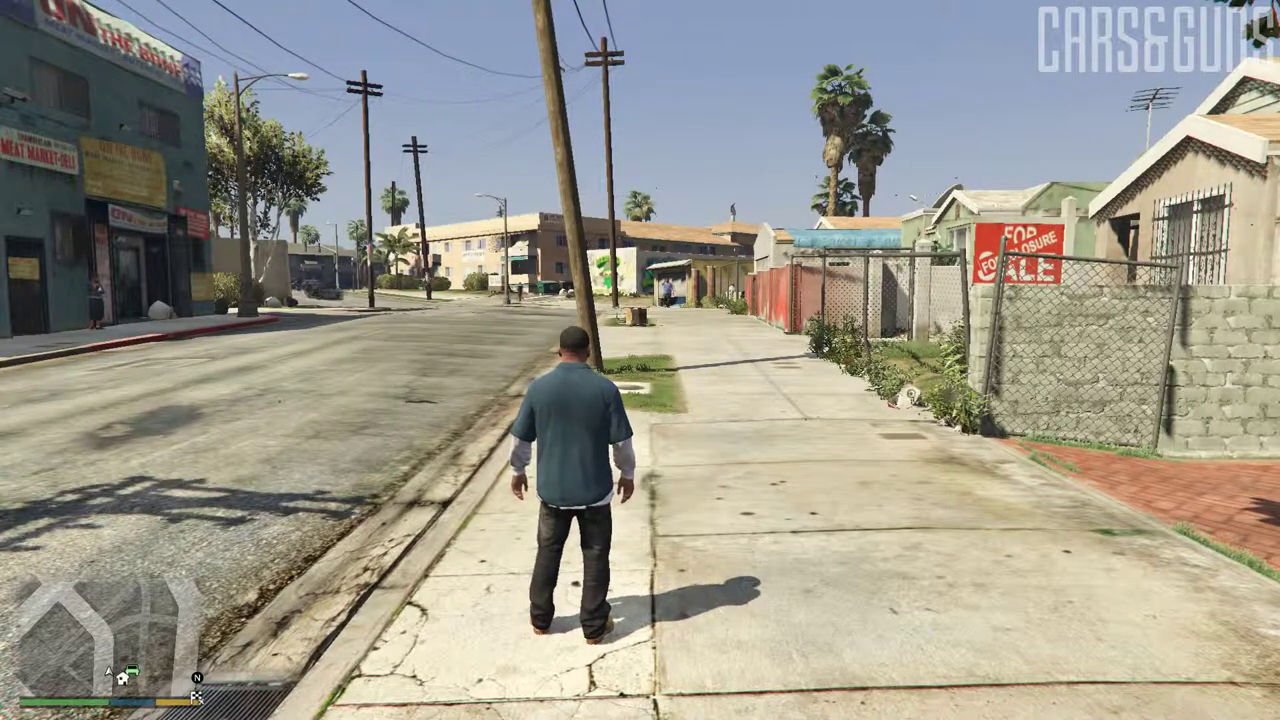
{"action": "key", "text": "F8"}
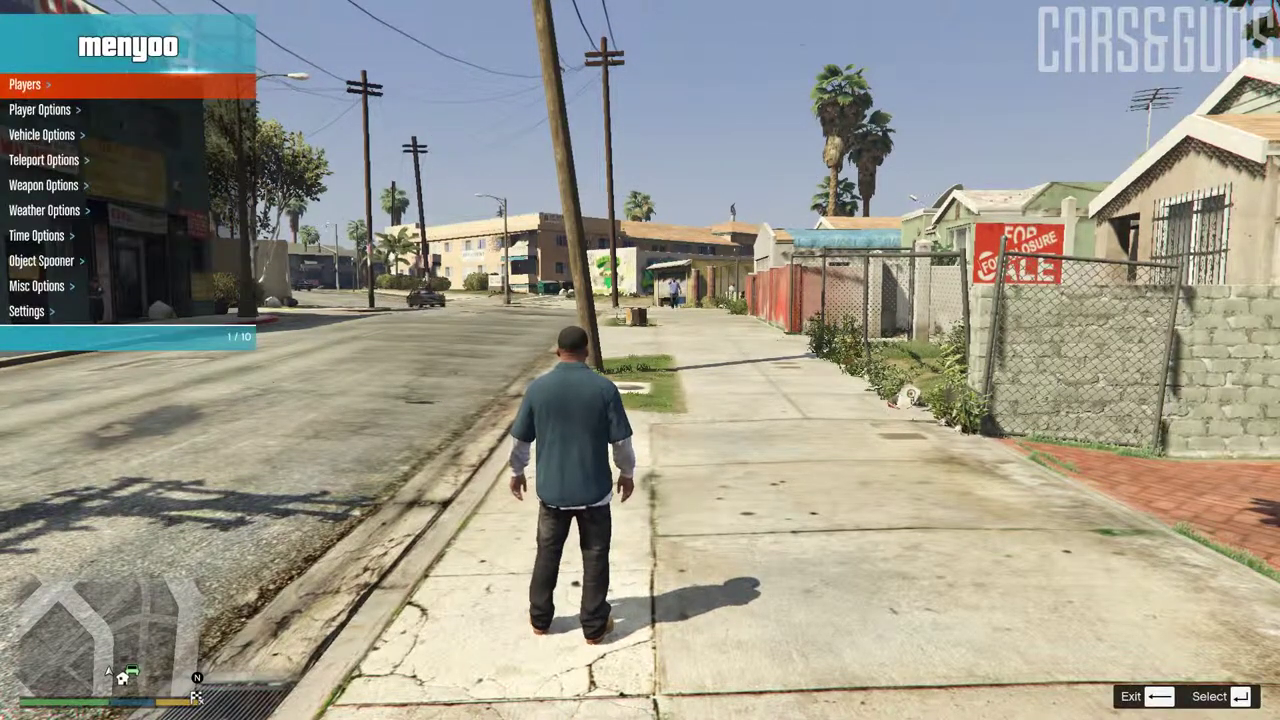
{"action": "key", "text": "Down"}
{"action": "key", "text": "Down"}
{"action": "key", "text": "Return"}
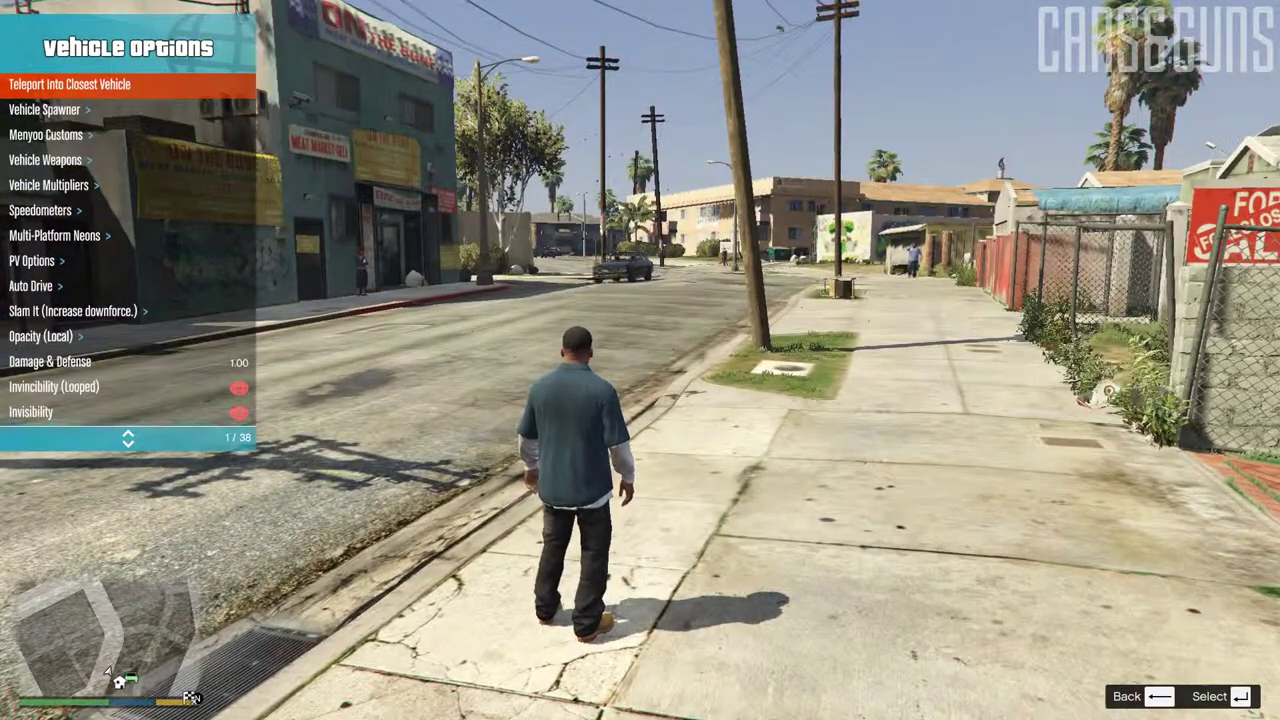
{"action": "key", "text": "Down"}
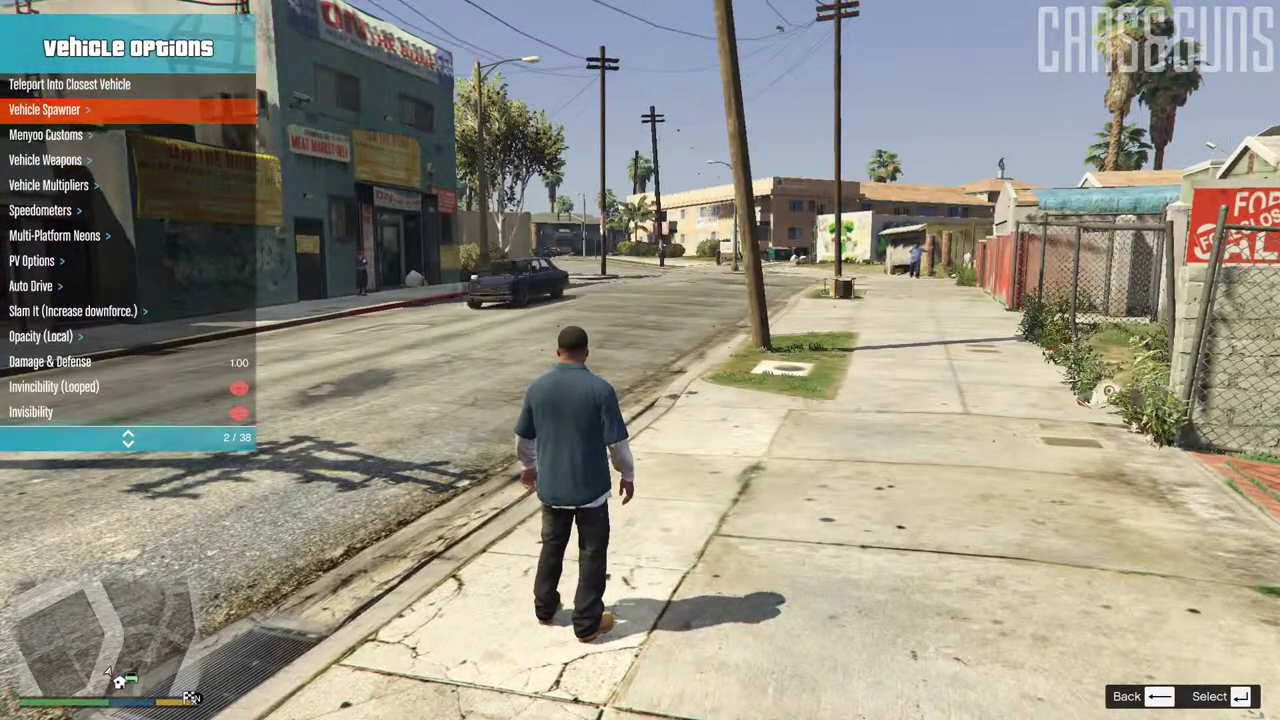
{"action": "key", "text": "Return"}
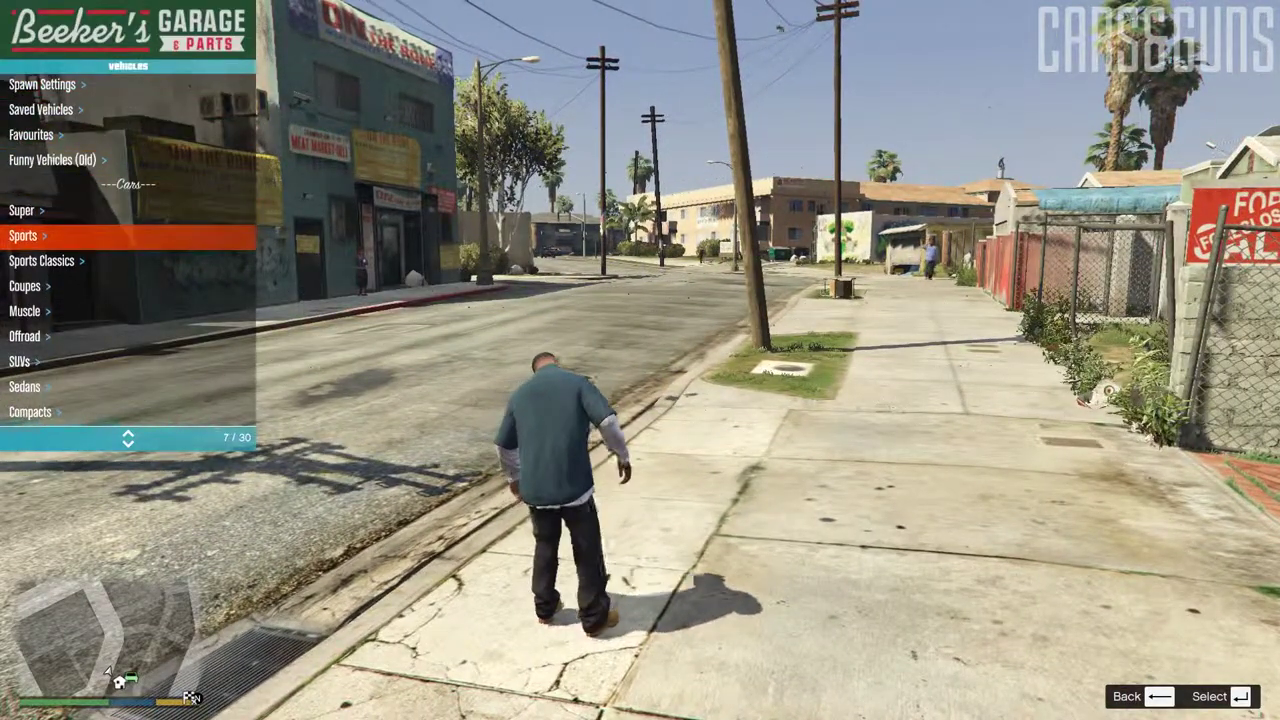
Spawn a Tyrus from the Super category and drive it onto the street
{"action": "key", "text": "Return"}
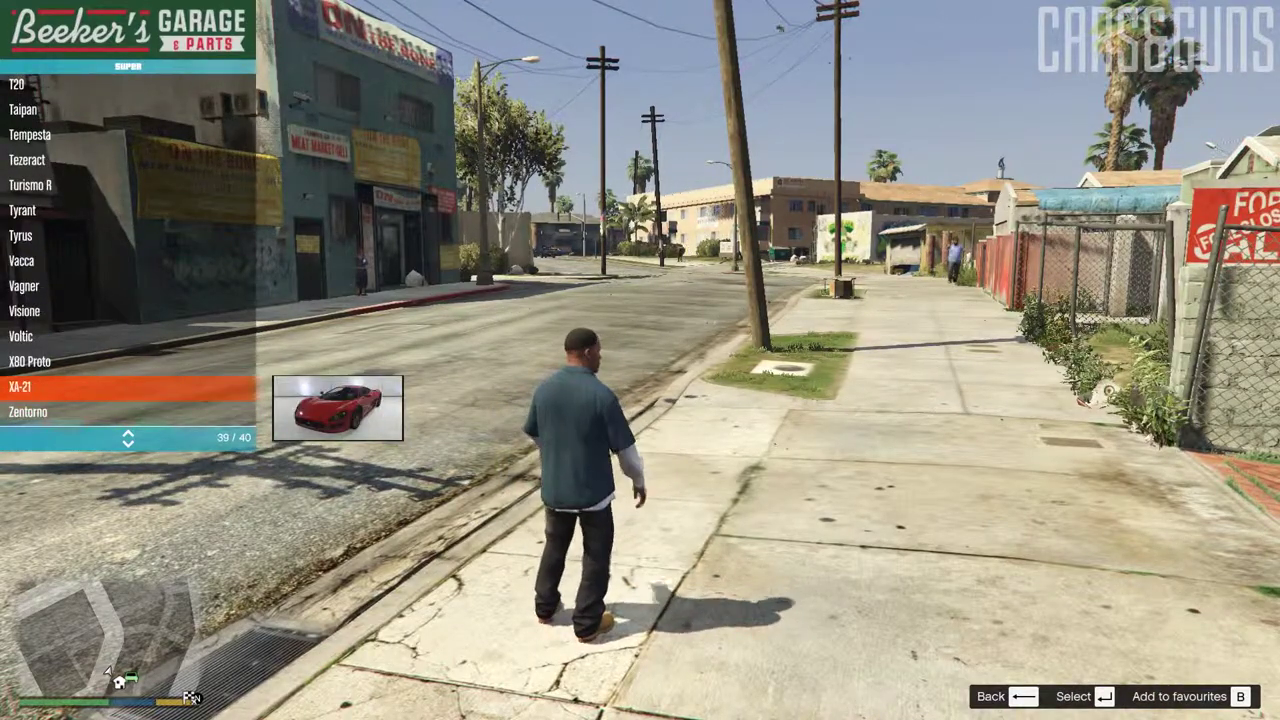
{"action": "key", "text": "Up"}
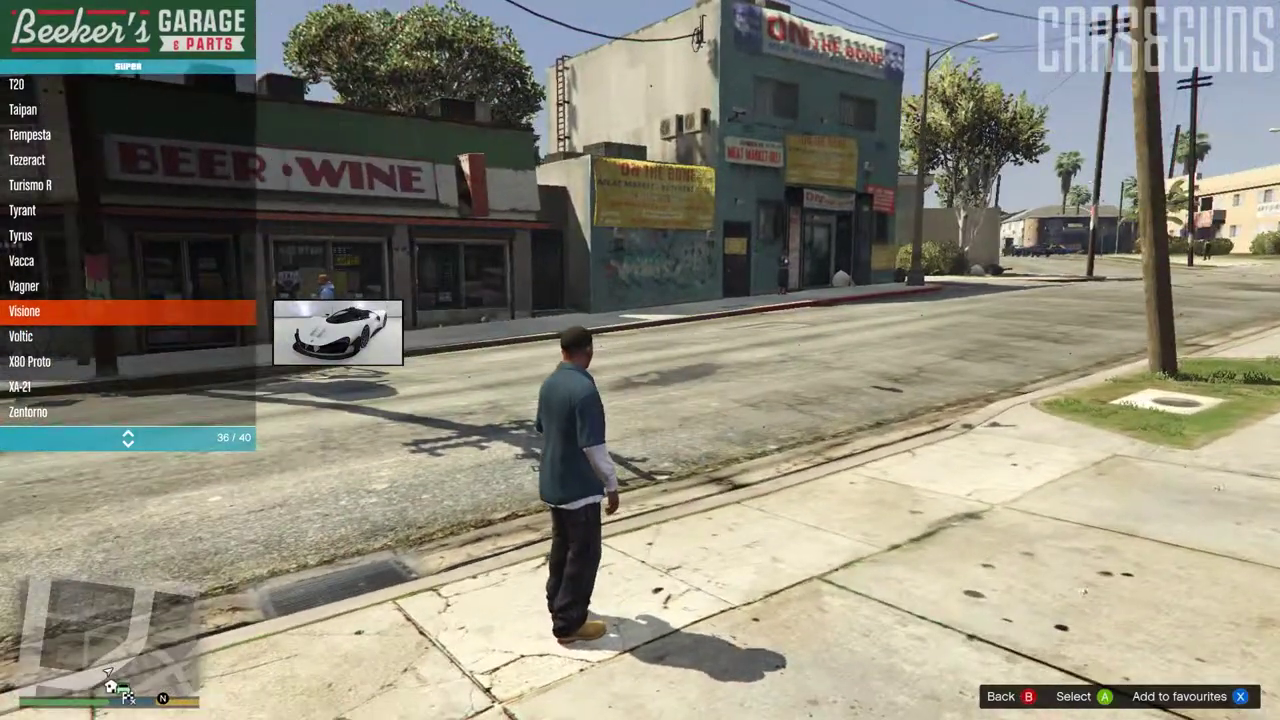
{"action": "key", "text": "Up"}
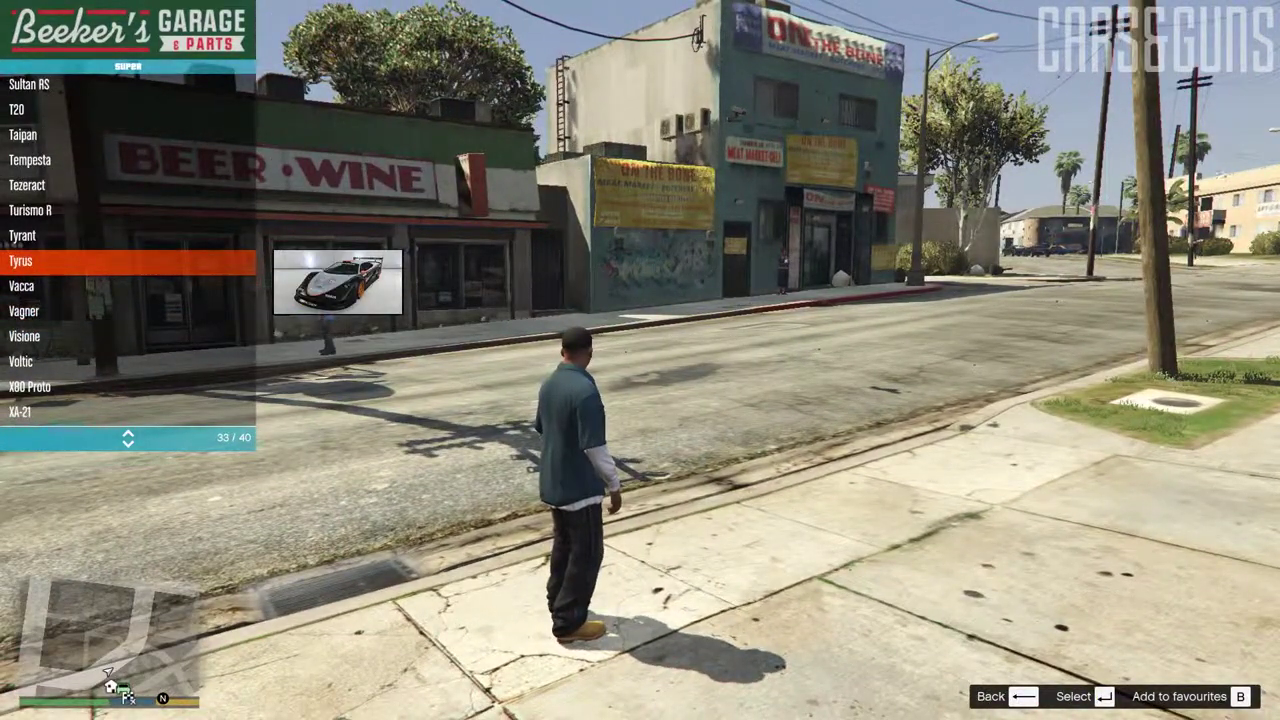
{"action": "key", "text": "Return"}
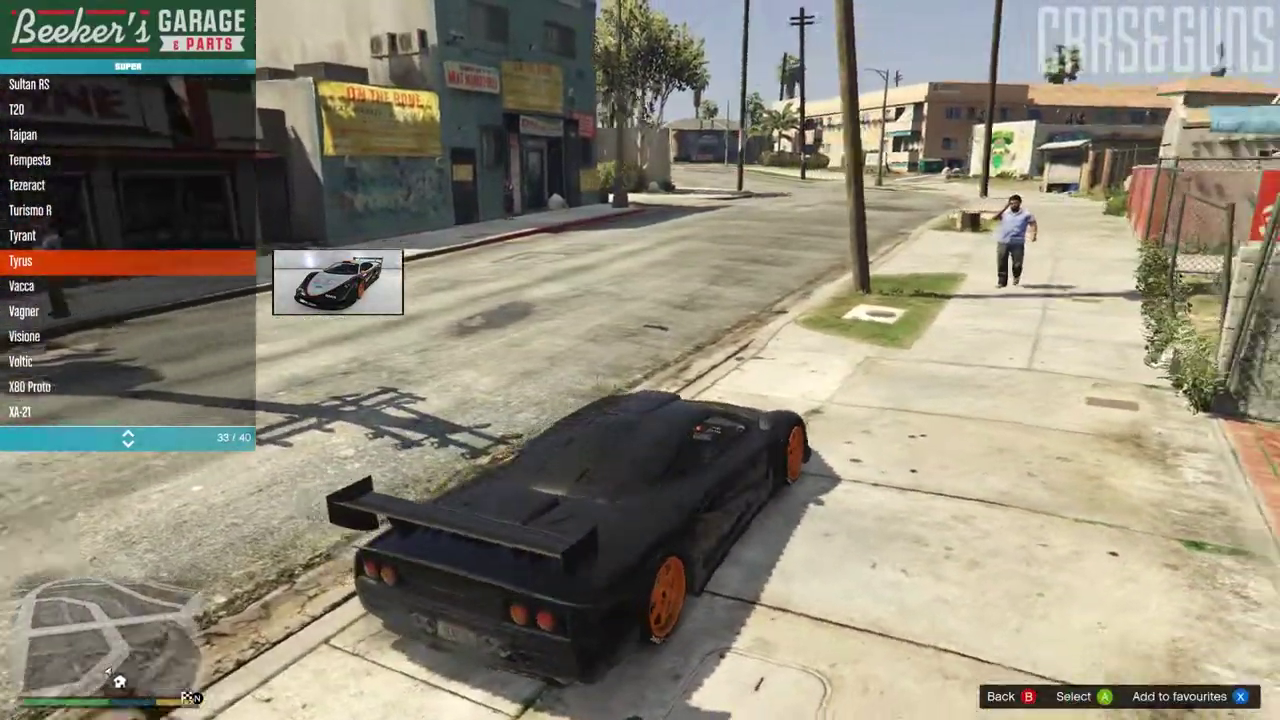
{"action": "key", "text": "w"}
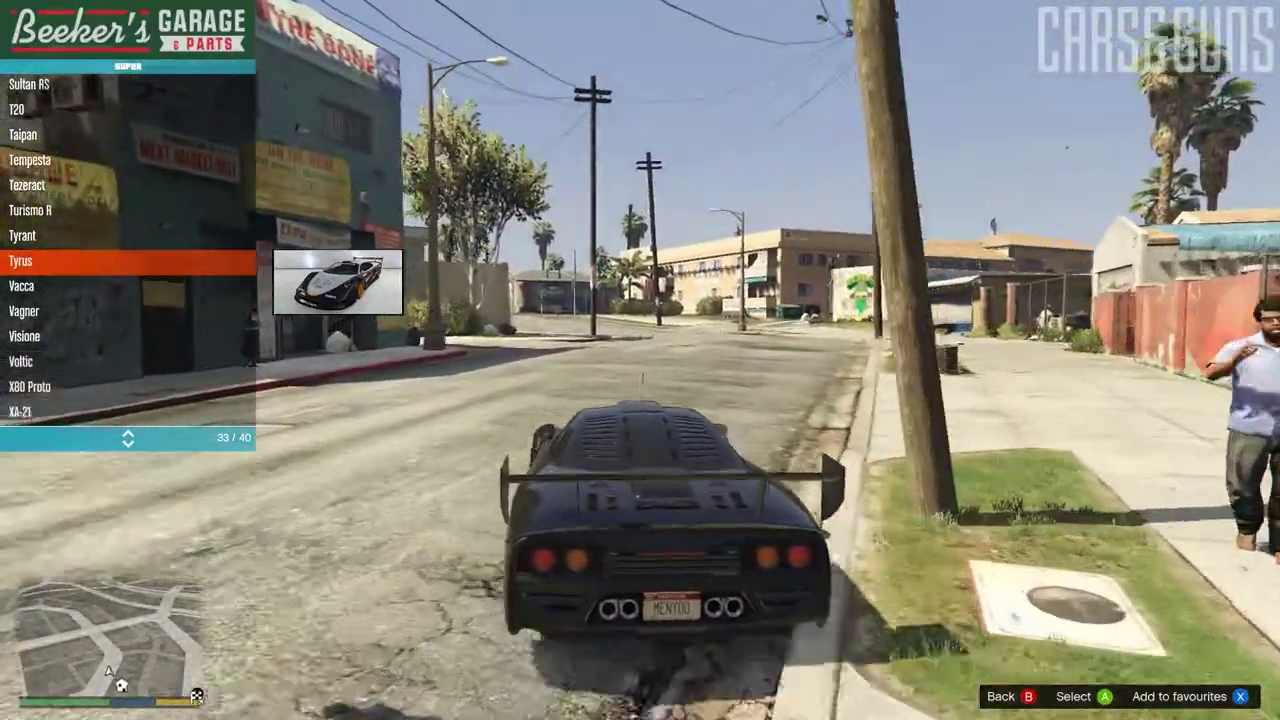